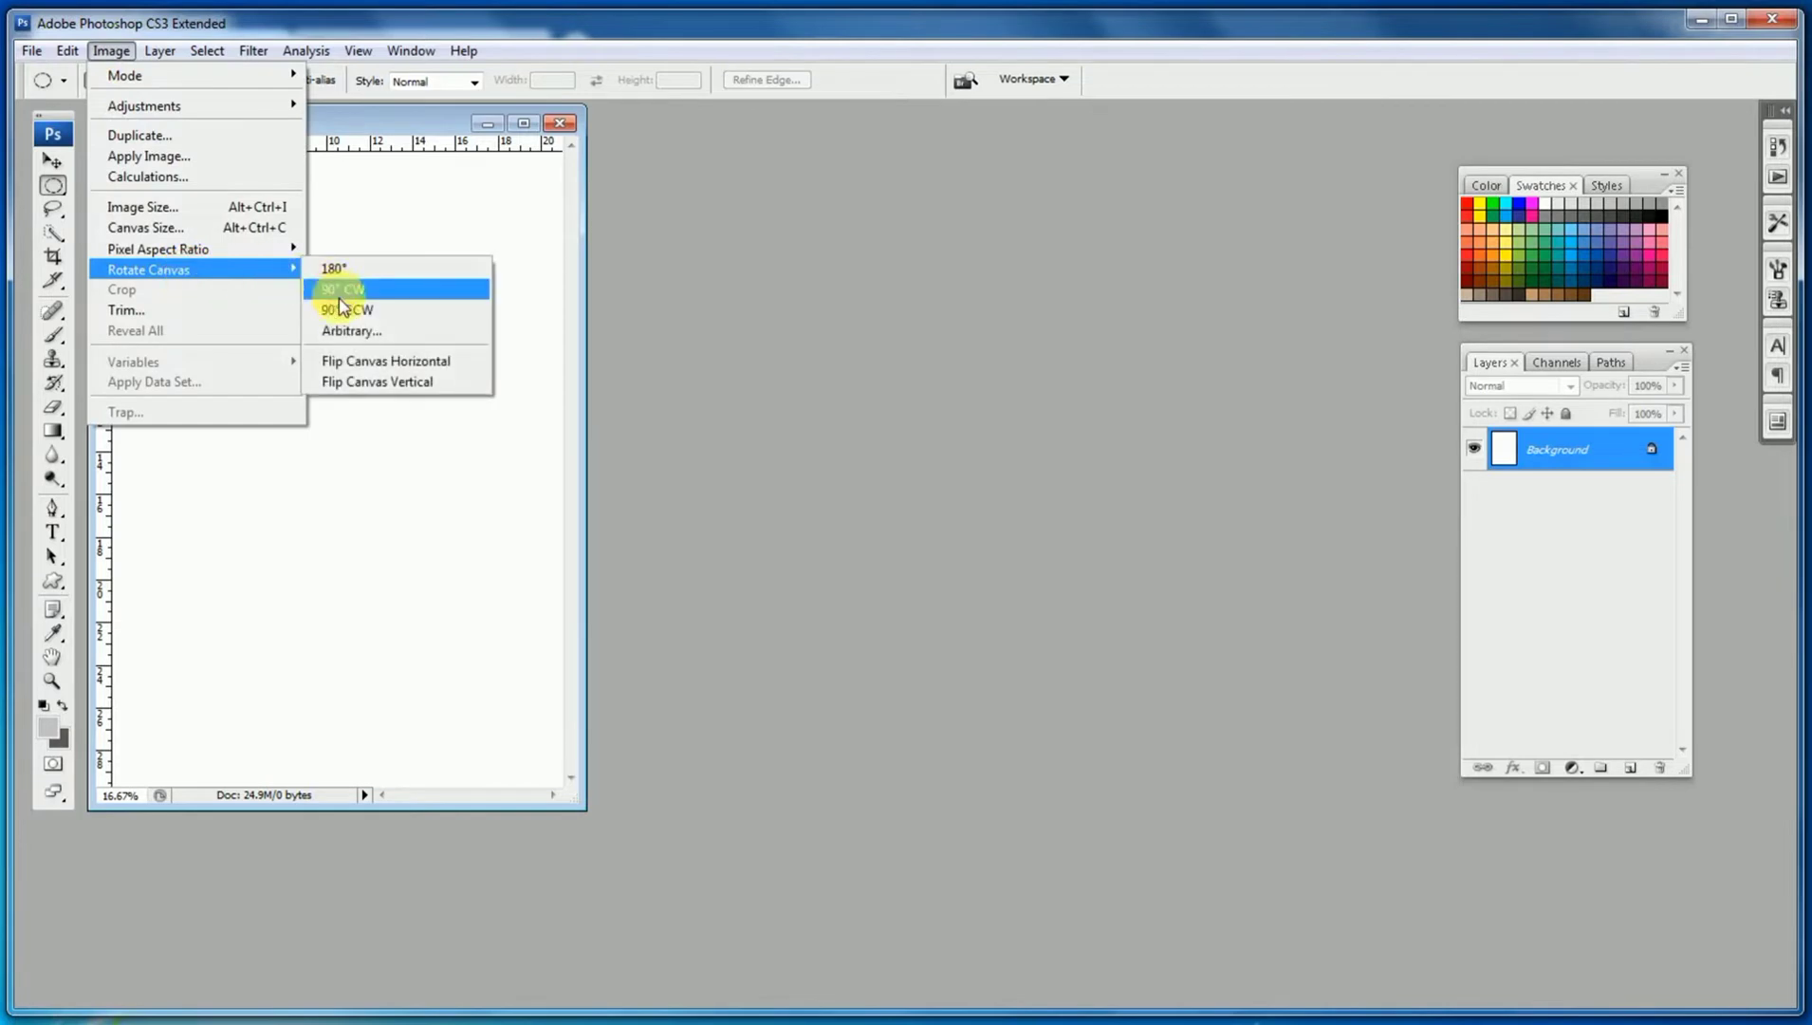
Step: Rotate the canvas 90° clockwise and enlarge the document window to give more working room
click(339, 290)
drag(769, 624, 1158, 744)
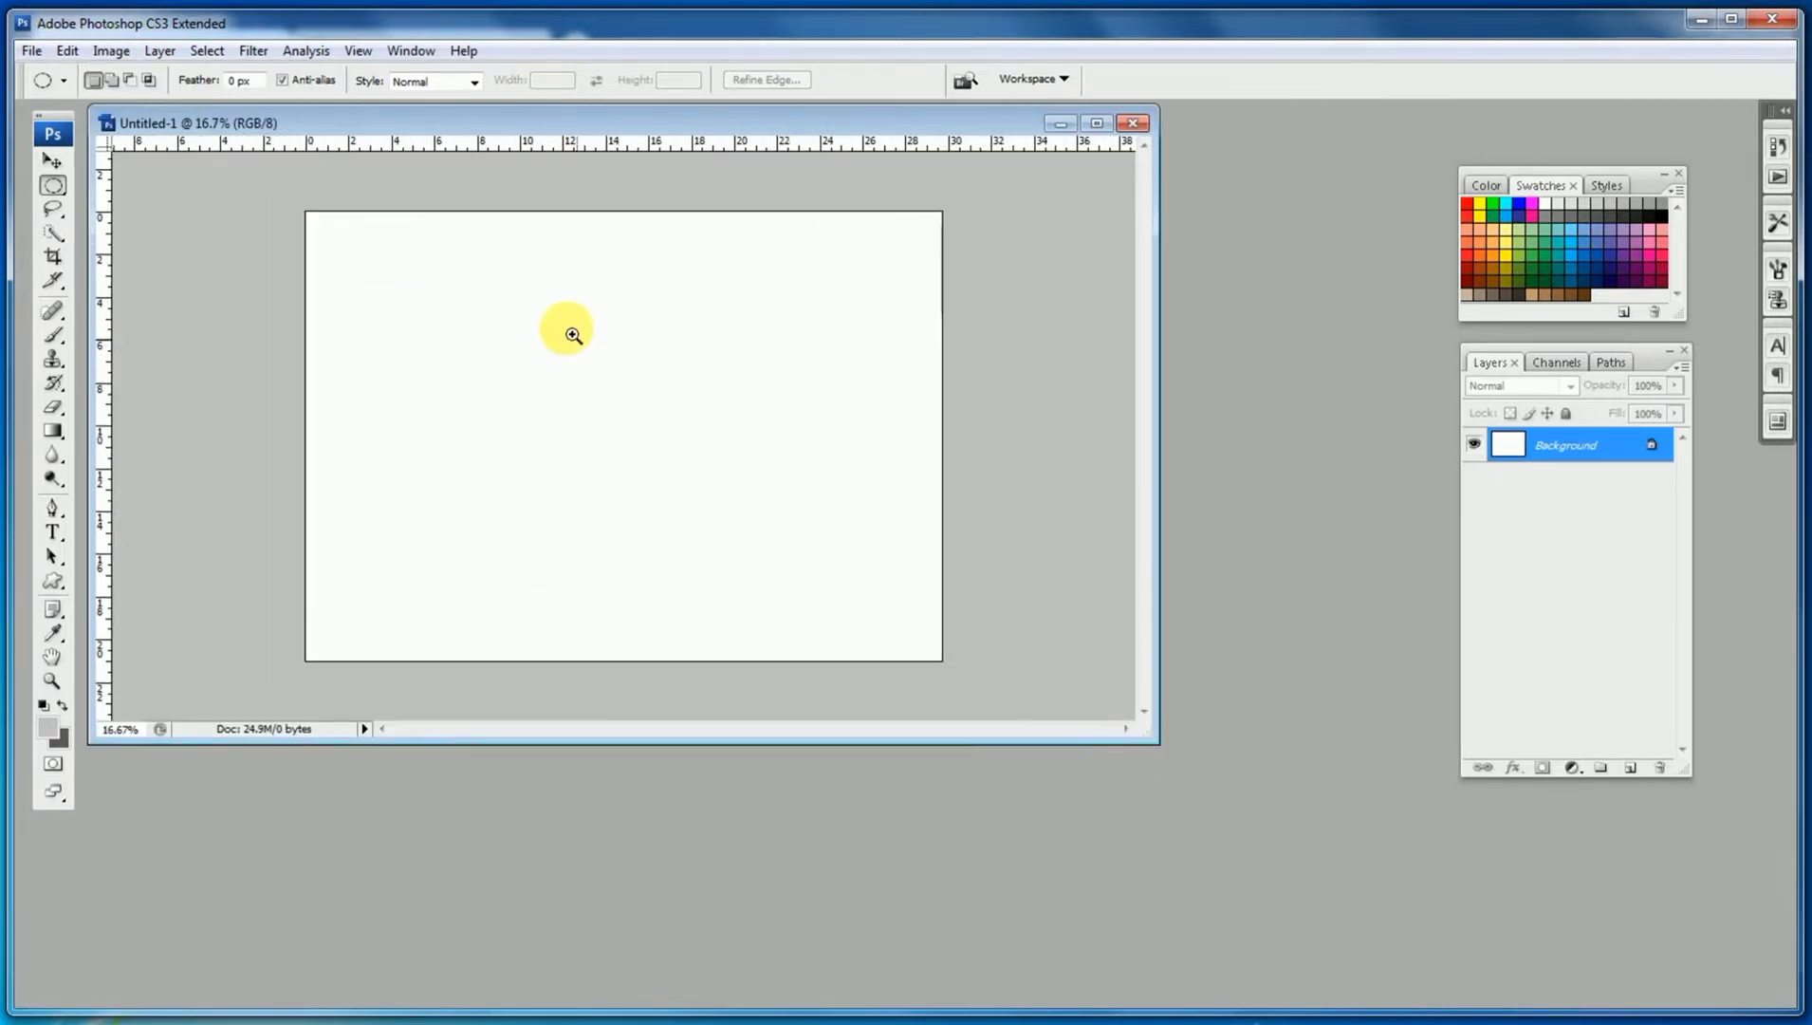
drag(684, 496, 687, 499)
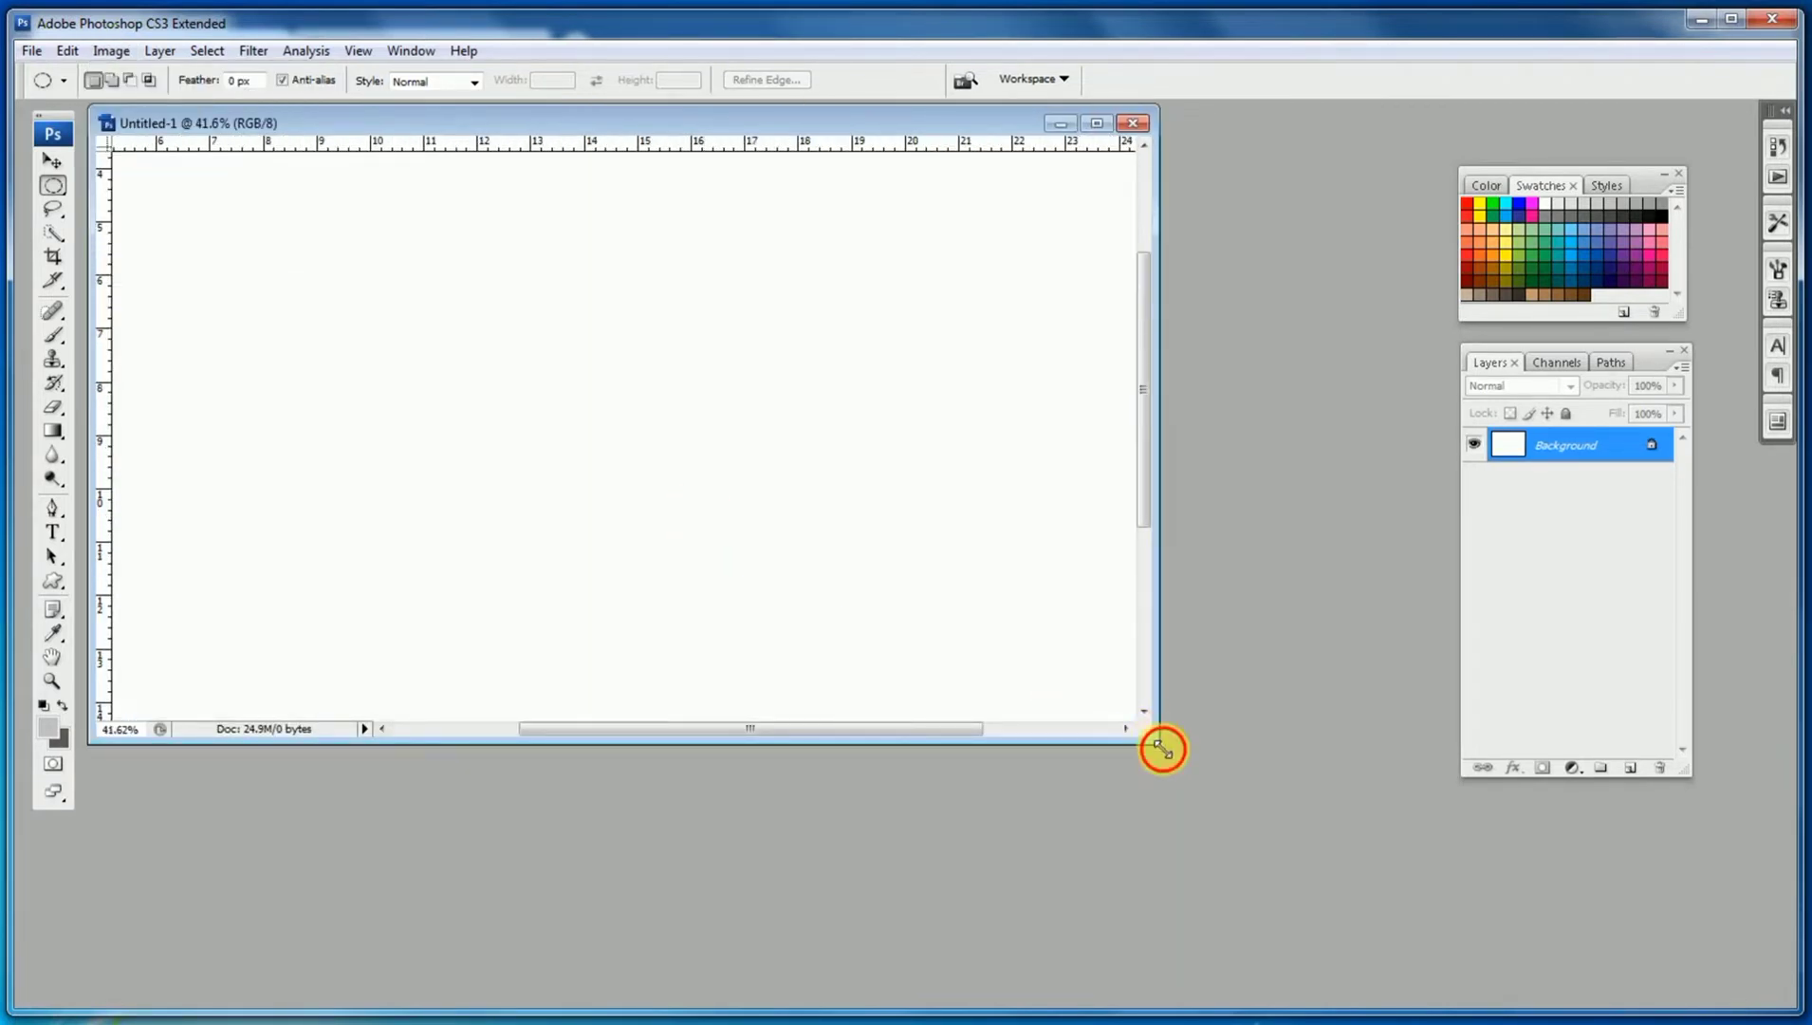
key(ctrl+plus)
Step: Draw a tall, narrow elliptical selection about 2.2 cm wide and 8.1 cm high, and add a new layer
click(63, 190)
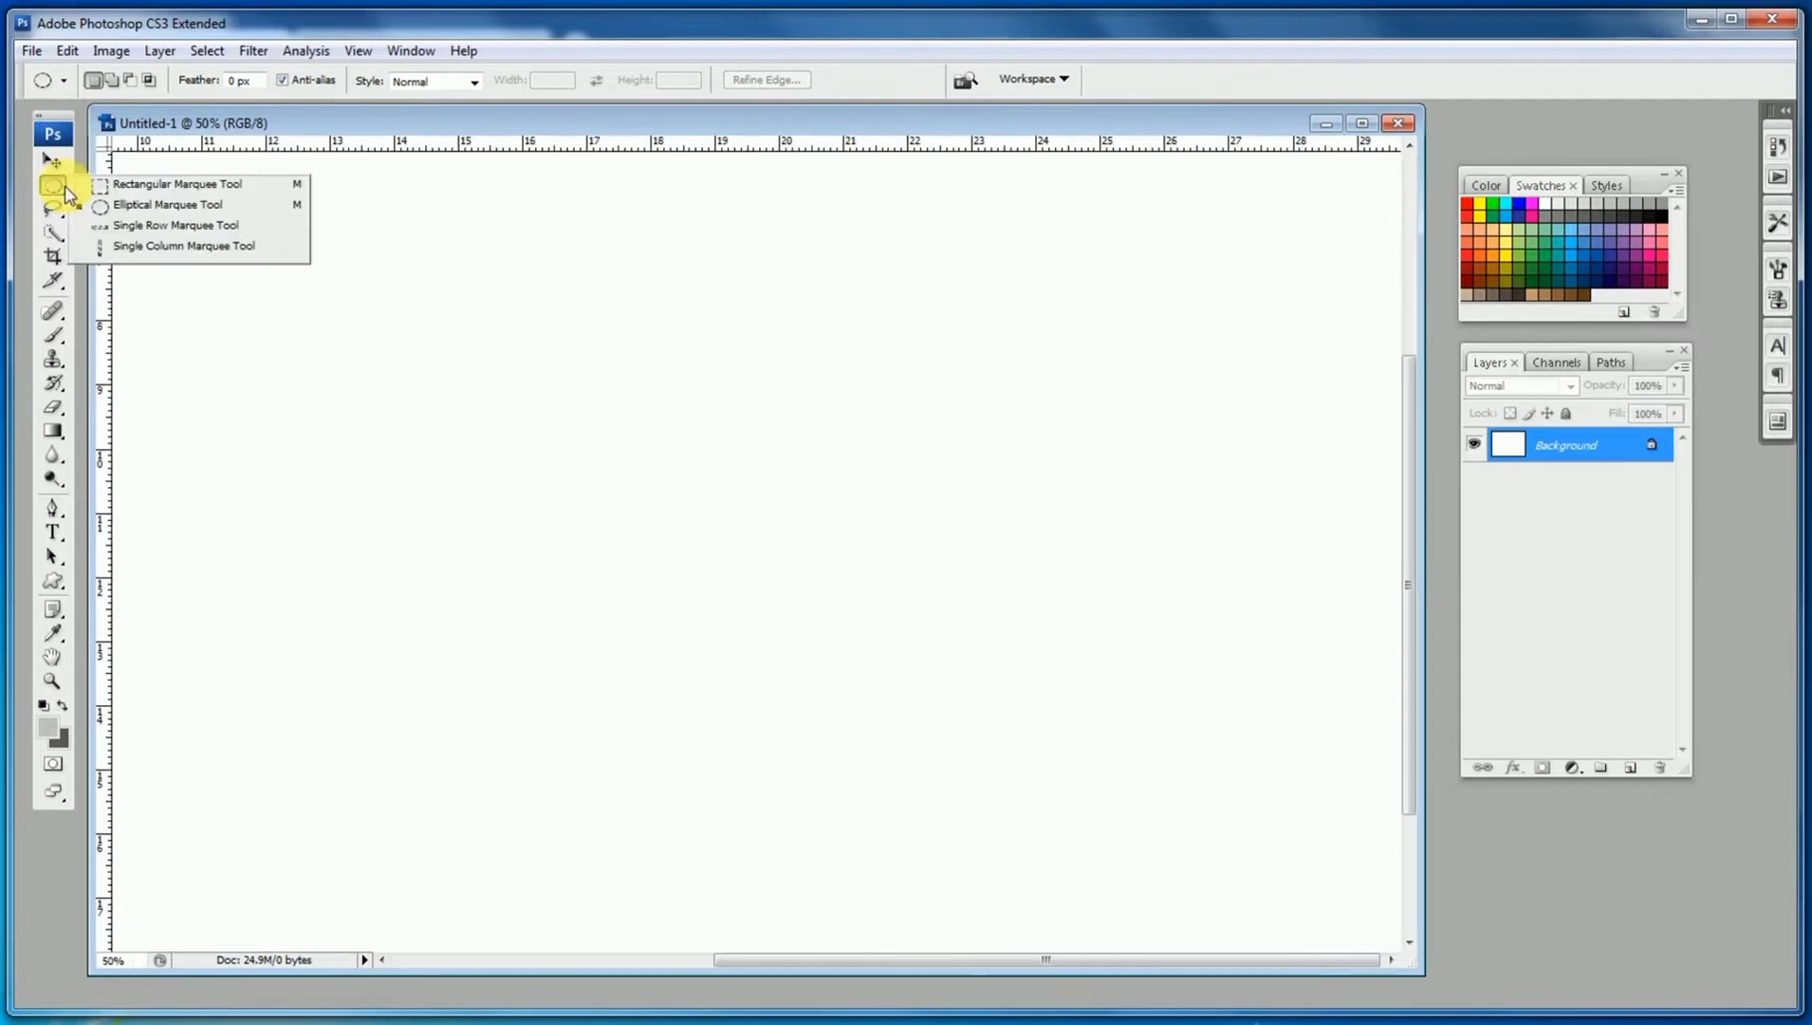
click(107, 207)
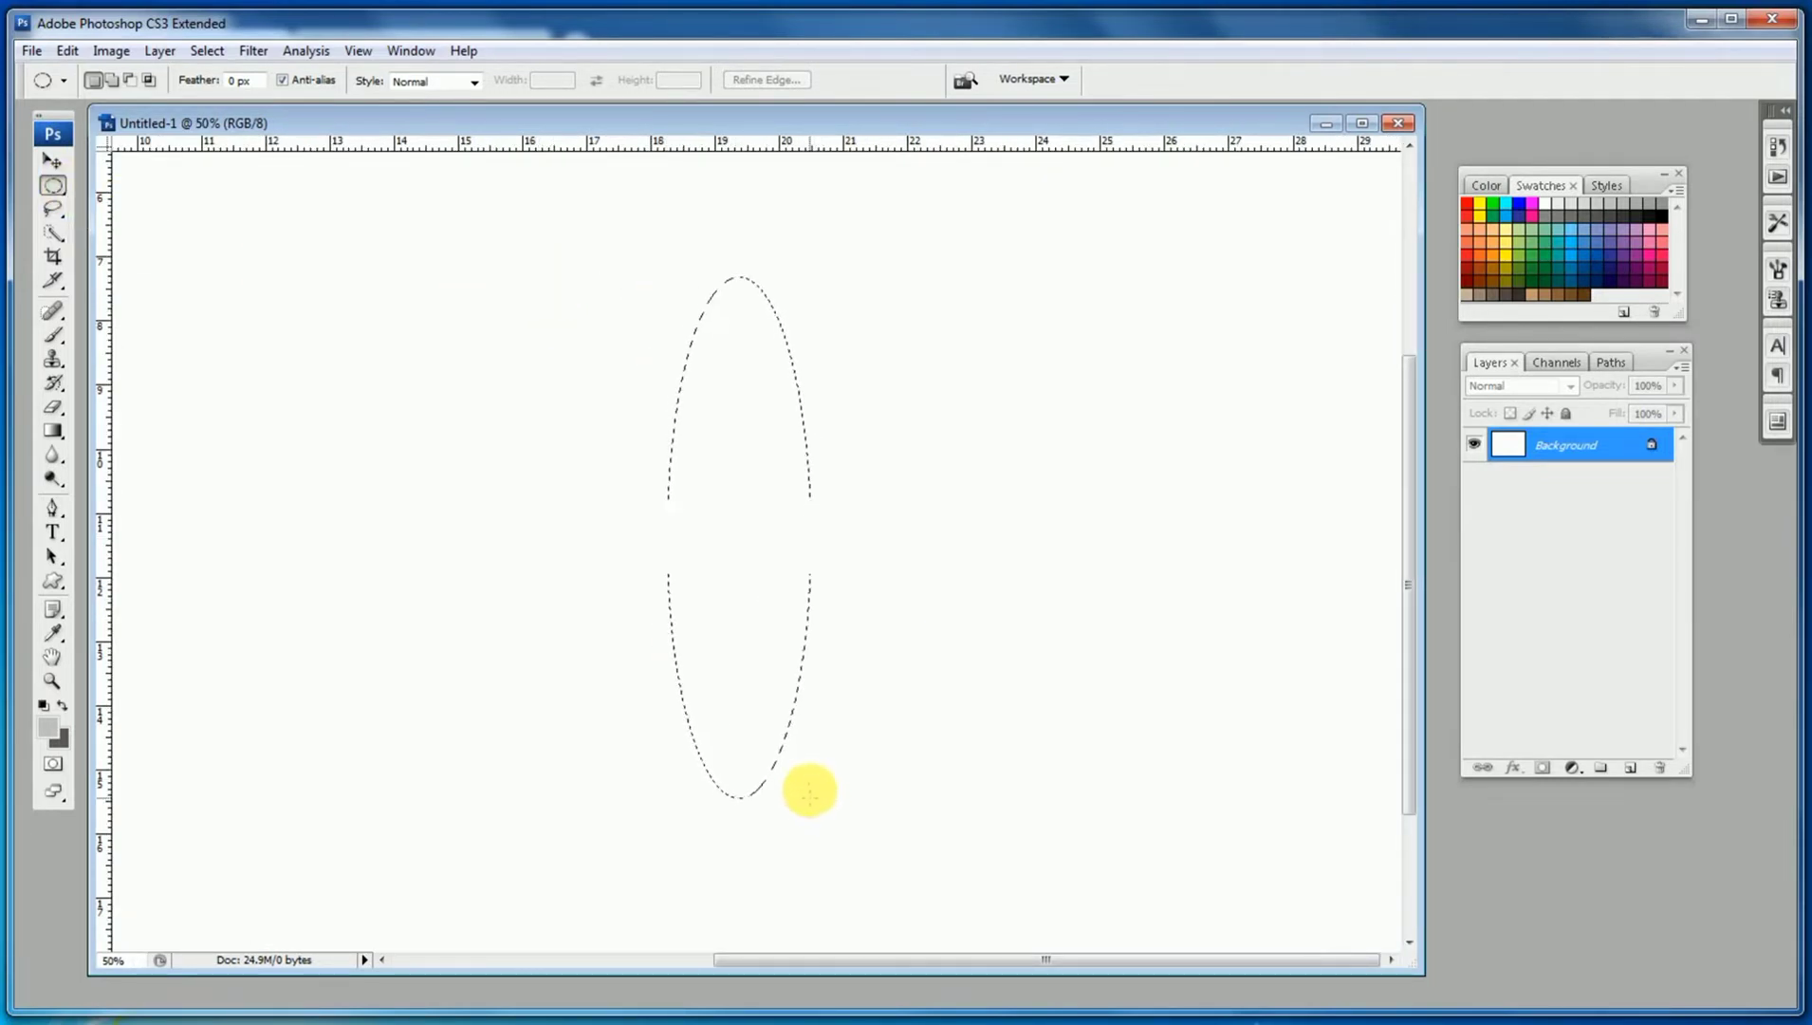
click(1632, 768)
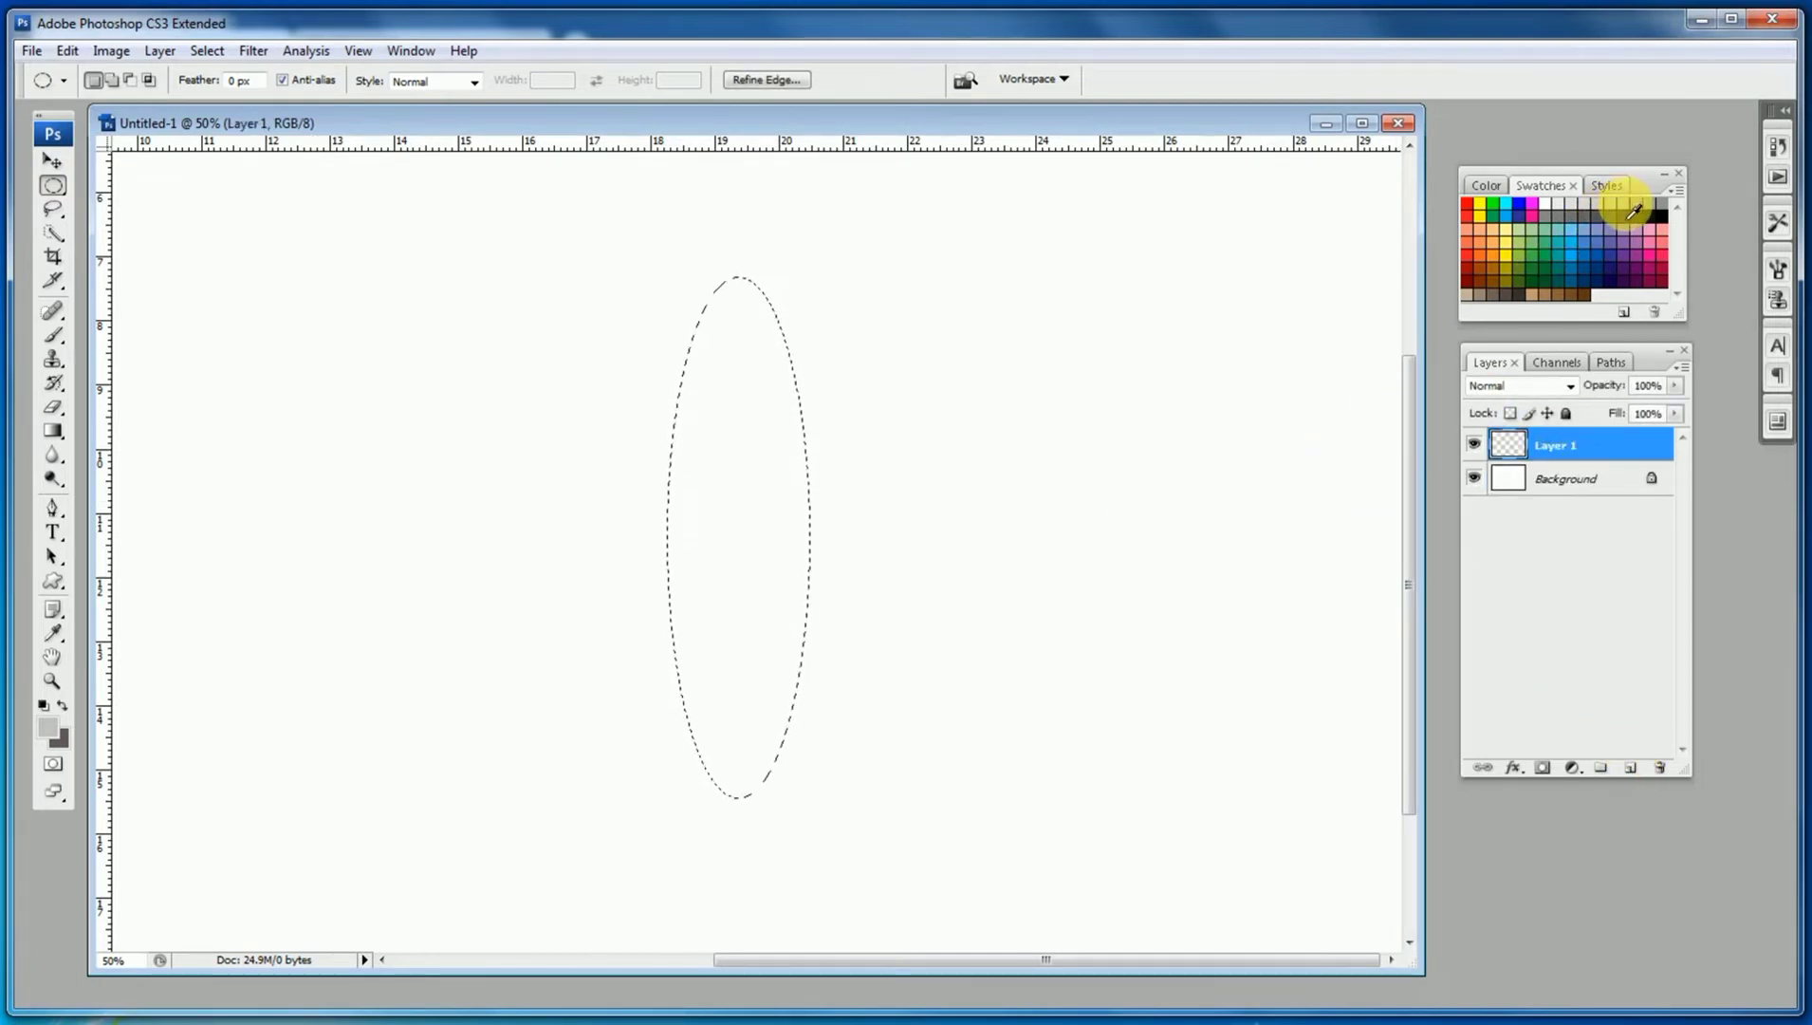
Step: Fill the elliptical selection with the light gray foreground colour using the Paint Bucket
click(52, 430)
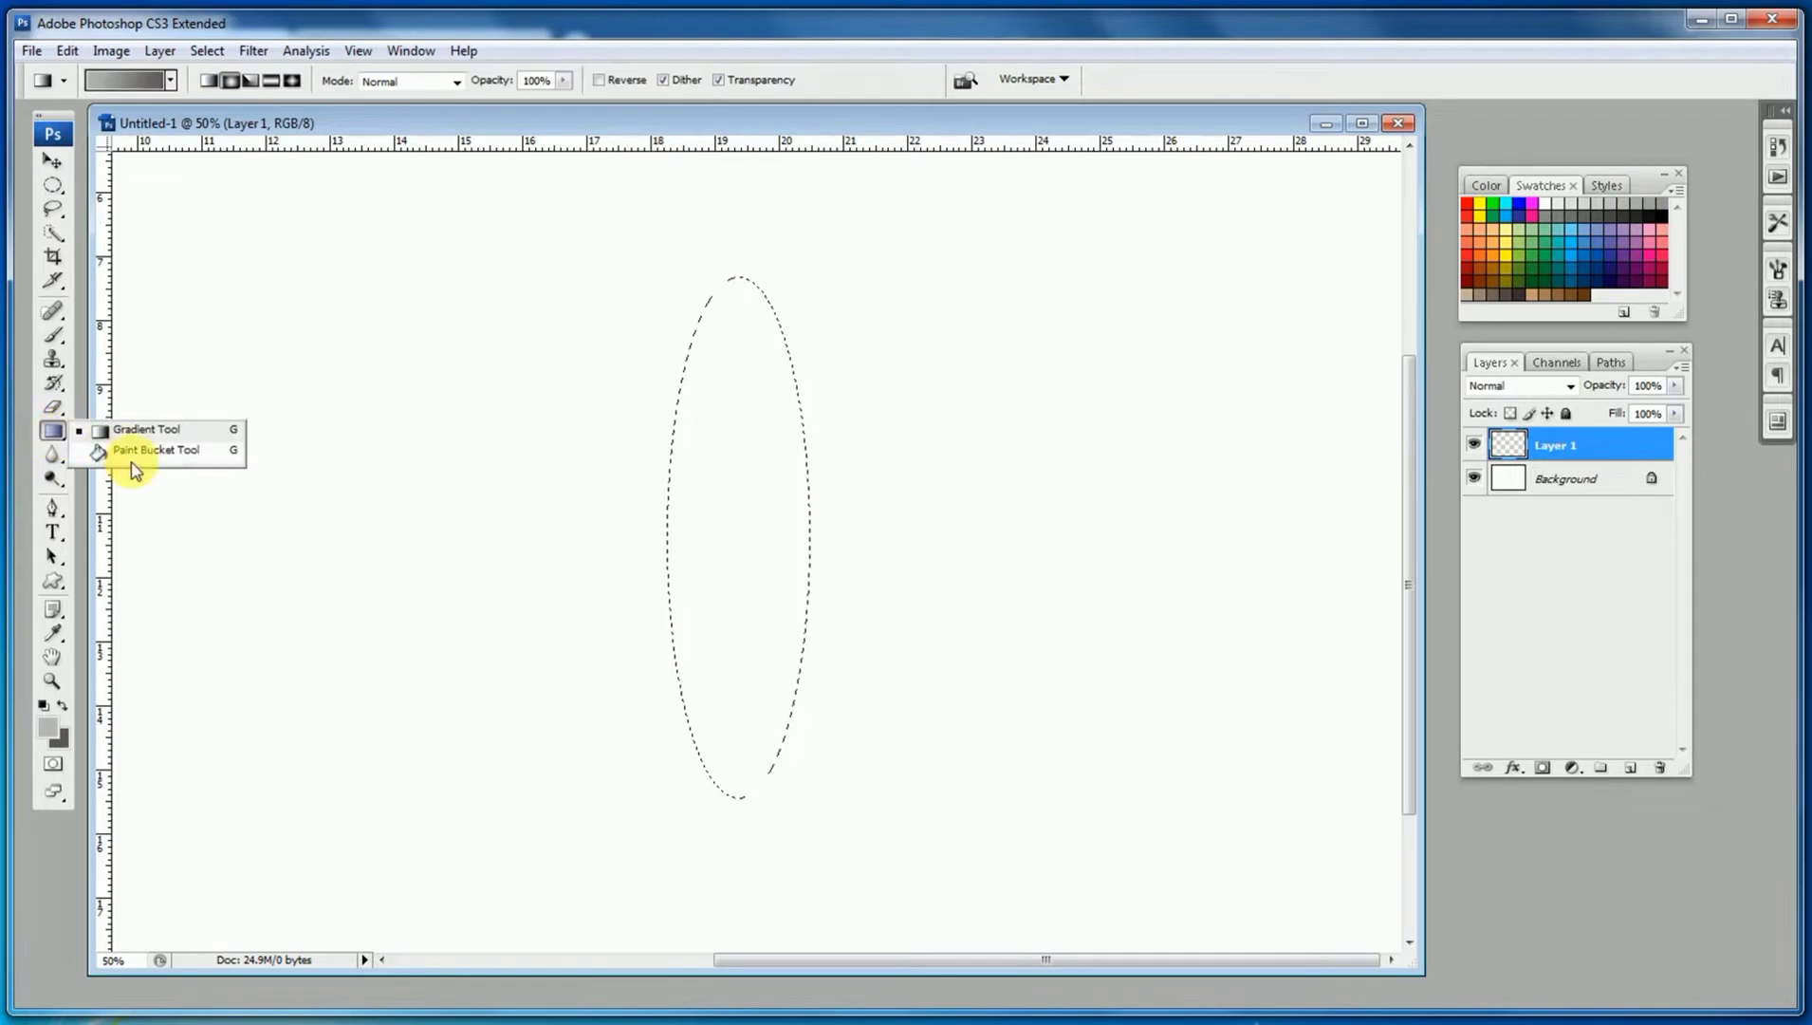
click(152, 450)
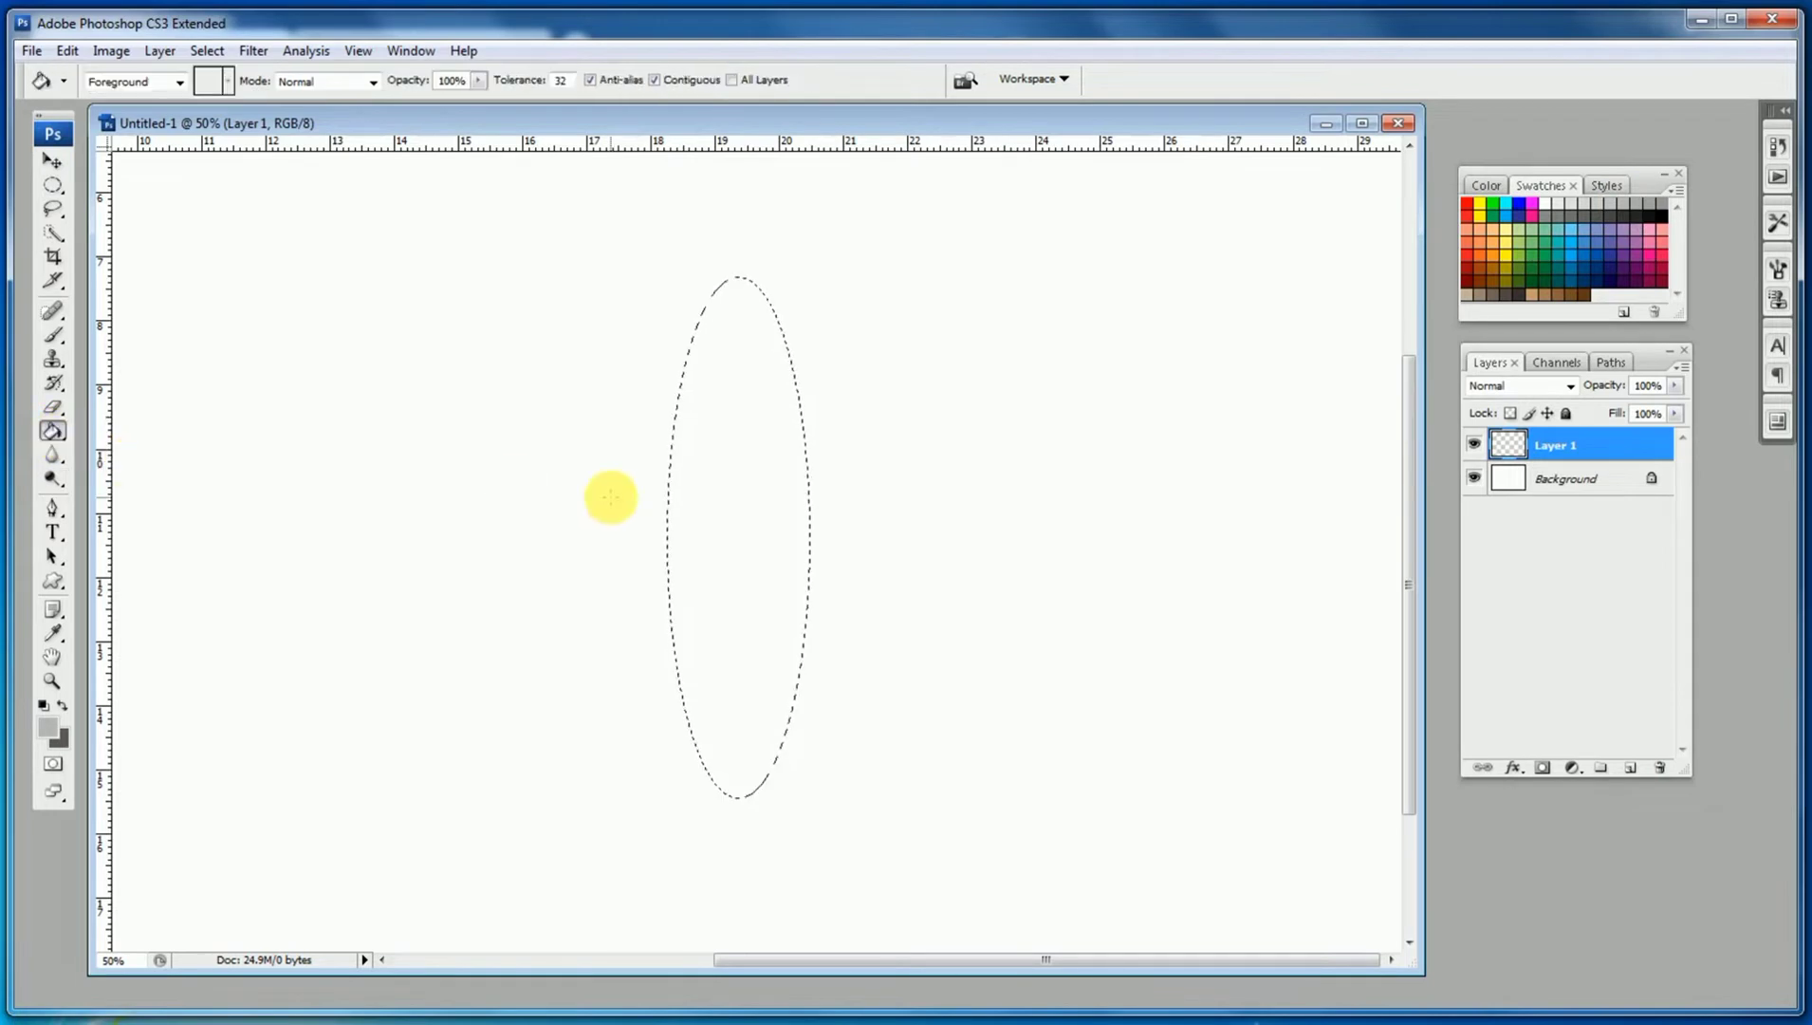
click(52, 185)
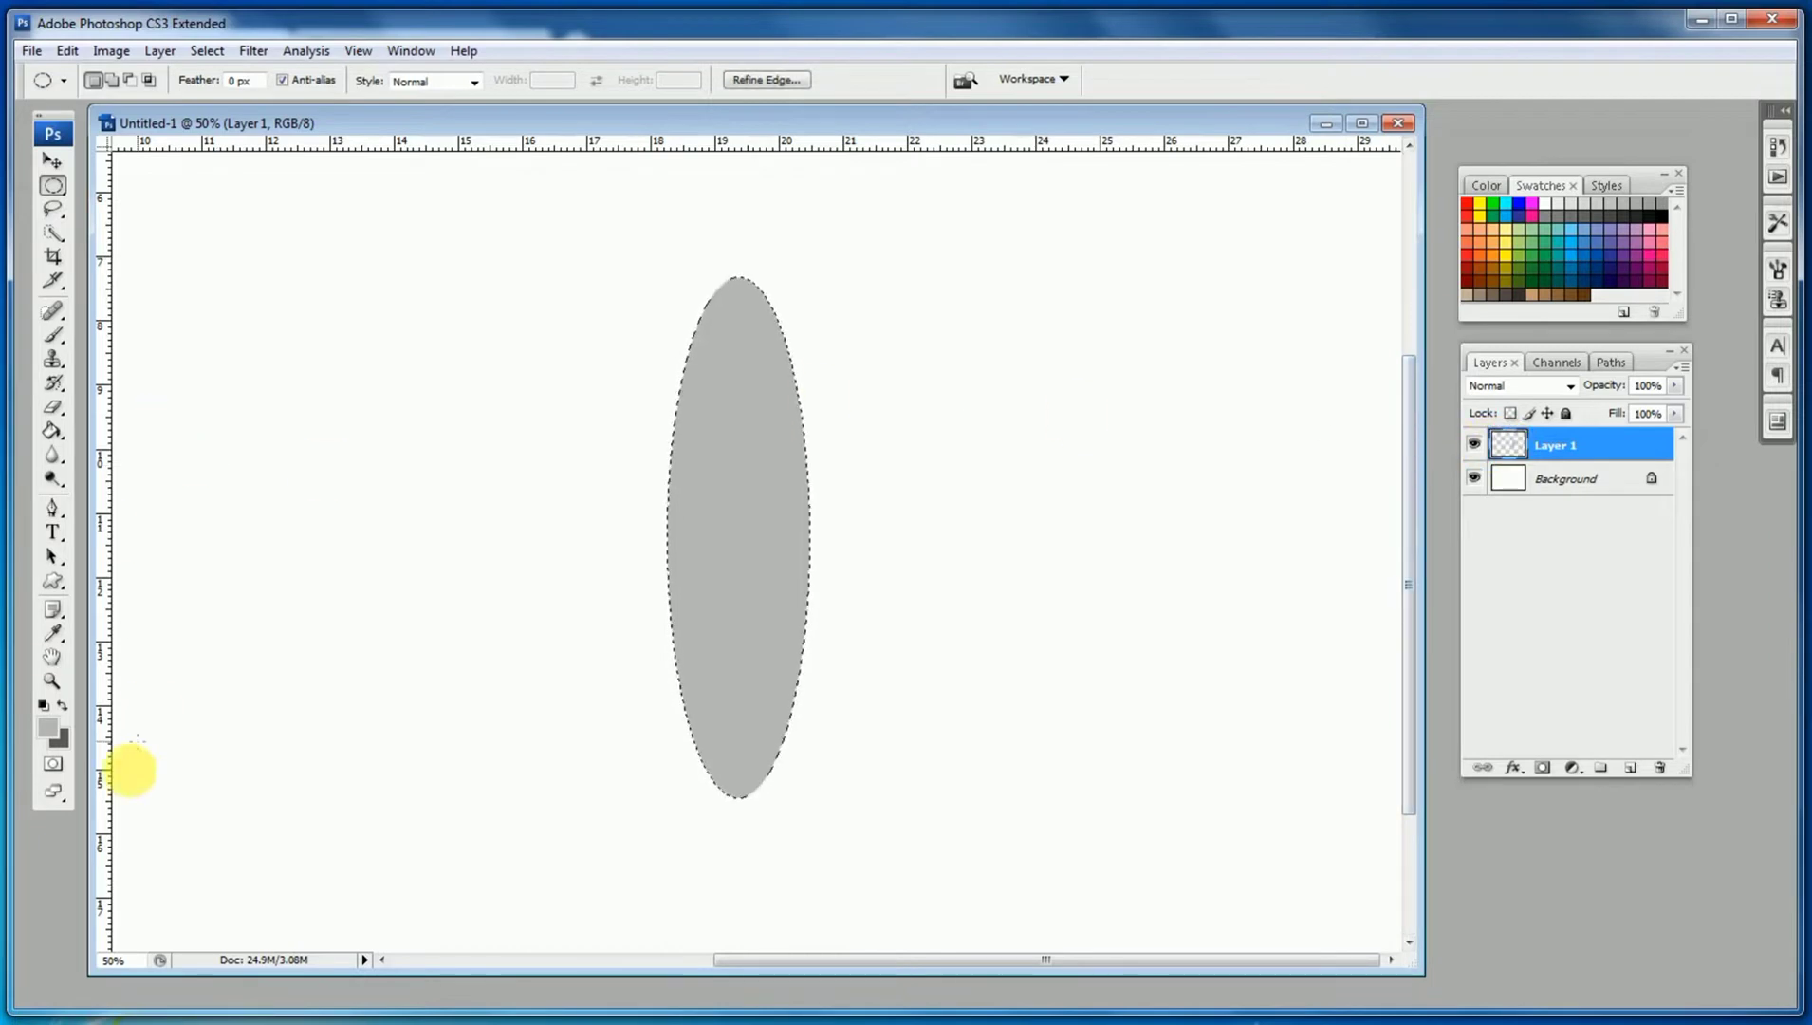
Step: Shade the ellipse's right side in dark gray with a soft 432 px brush, and deselect it
click(54, 341)
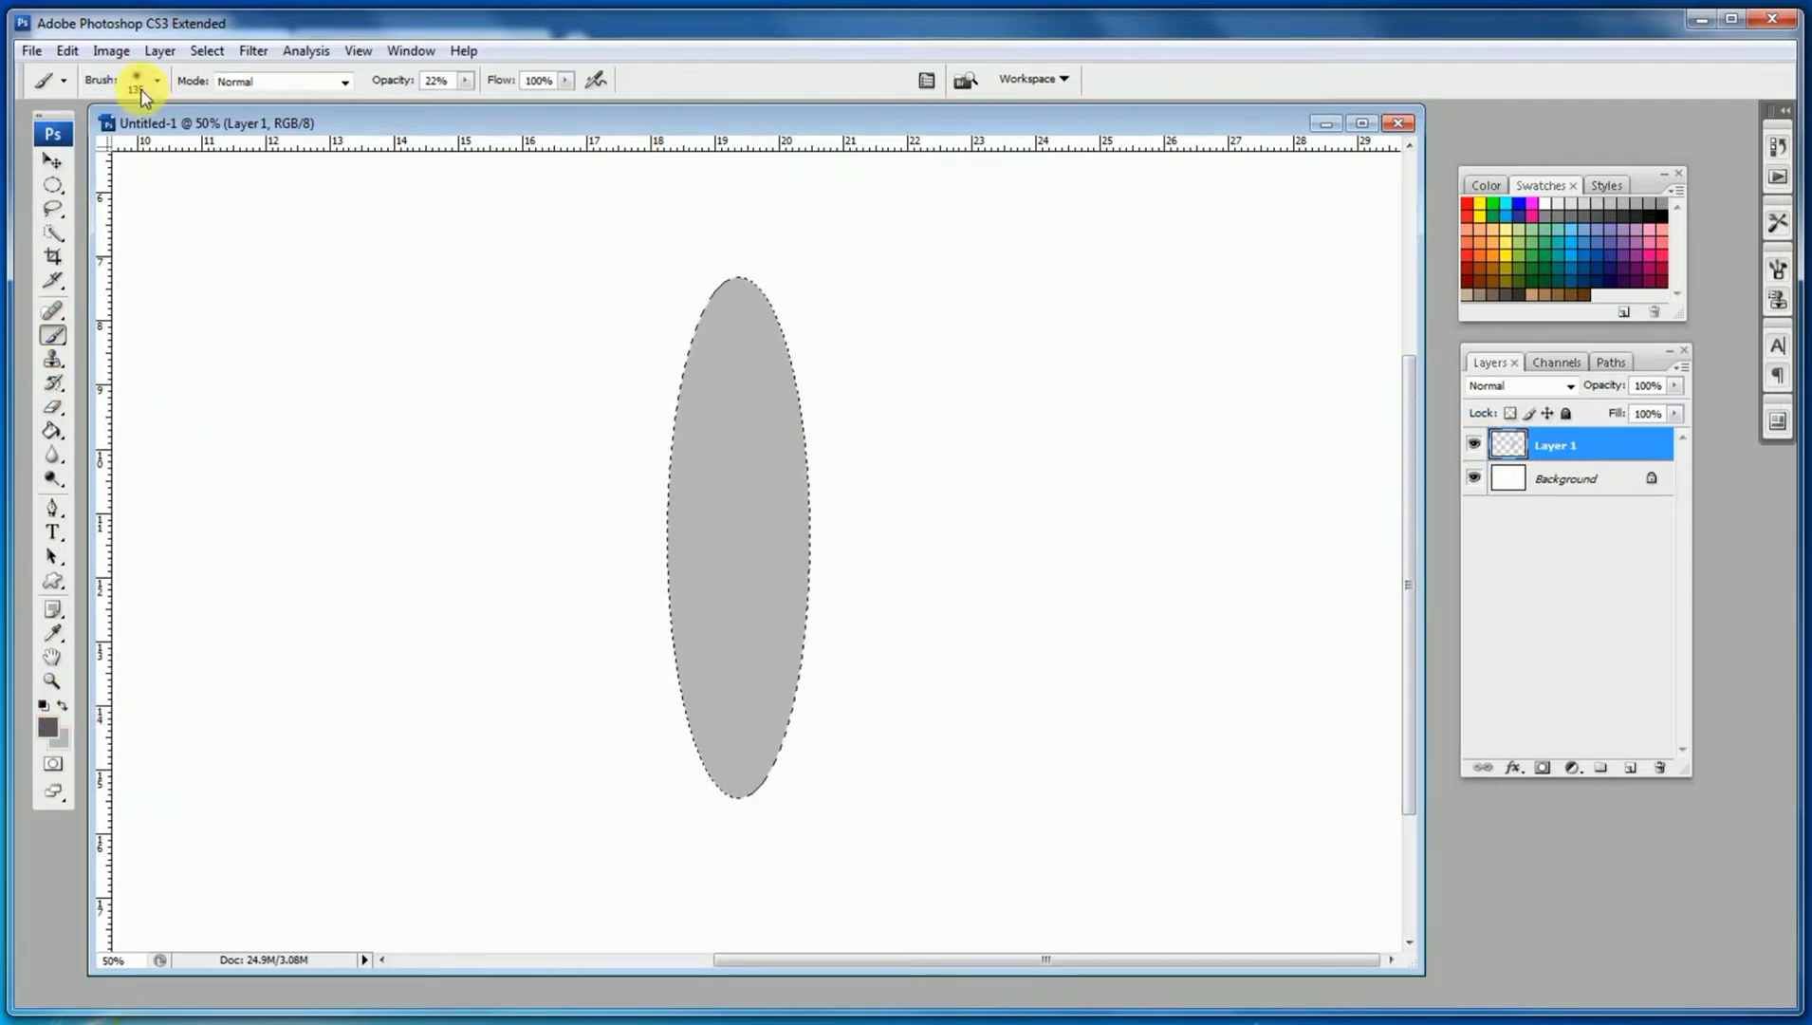
click(157, 81)
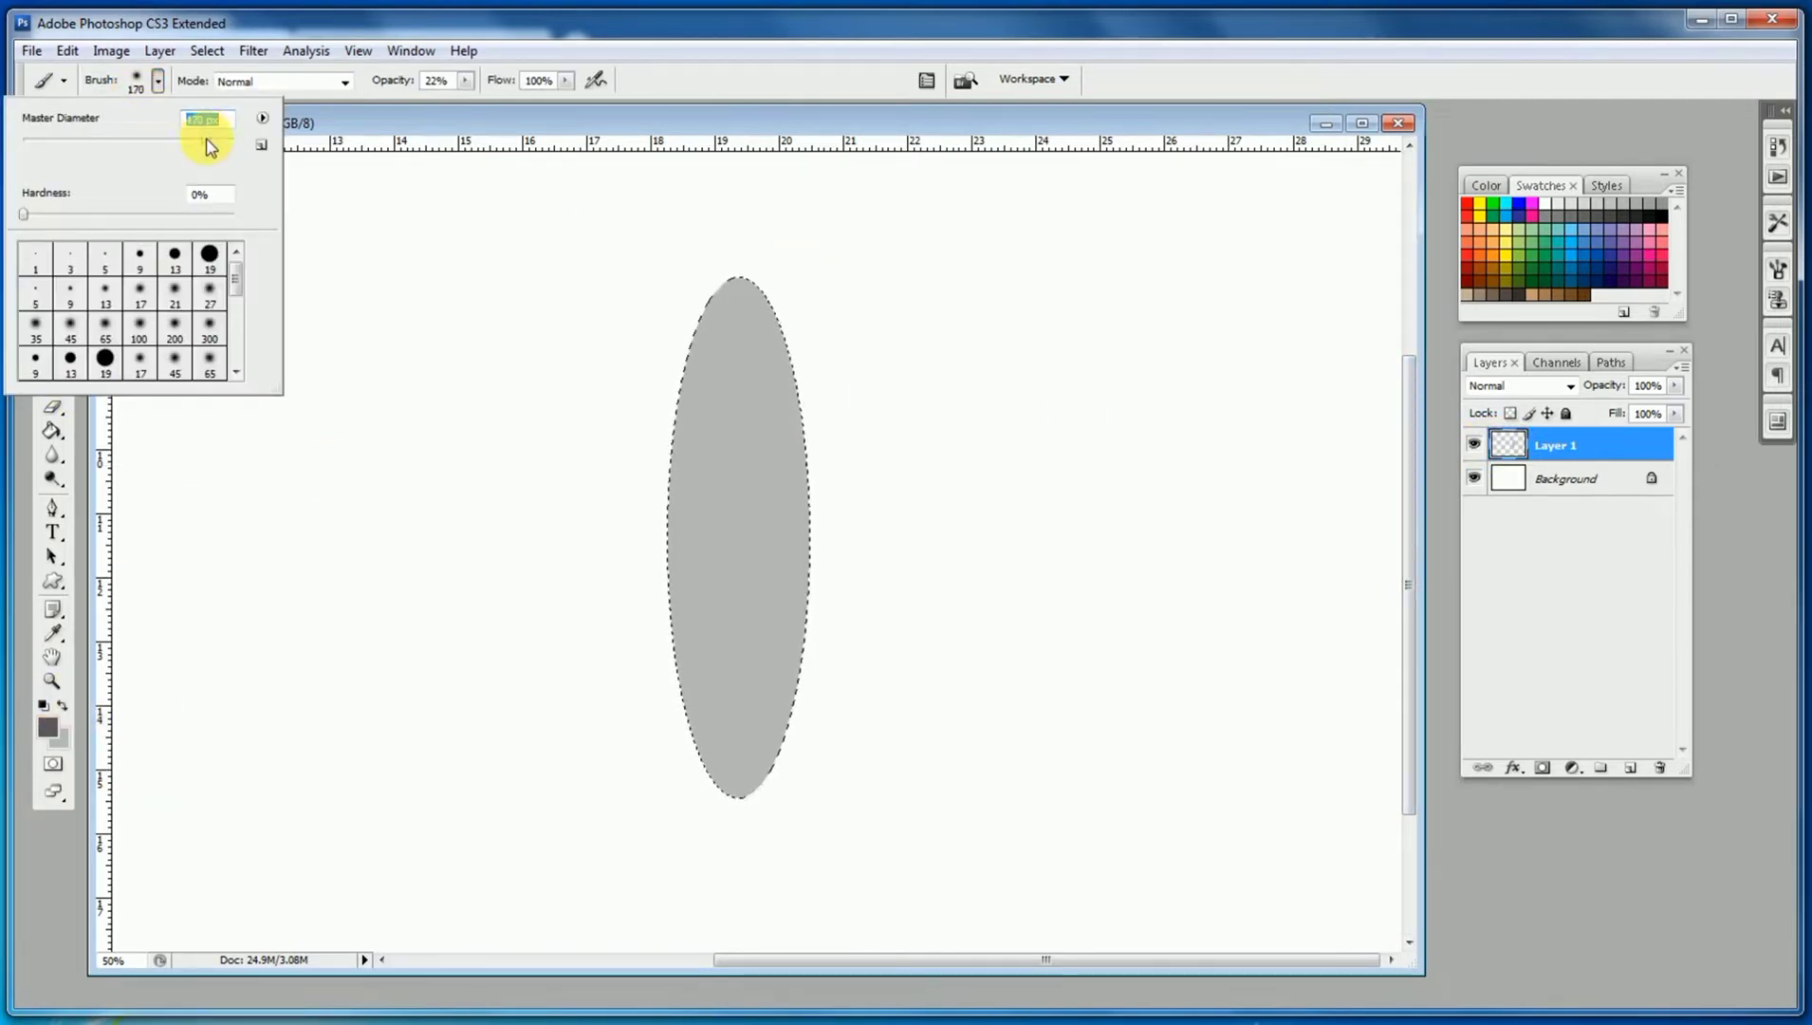
click(829, 258)
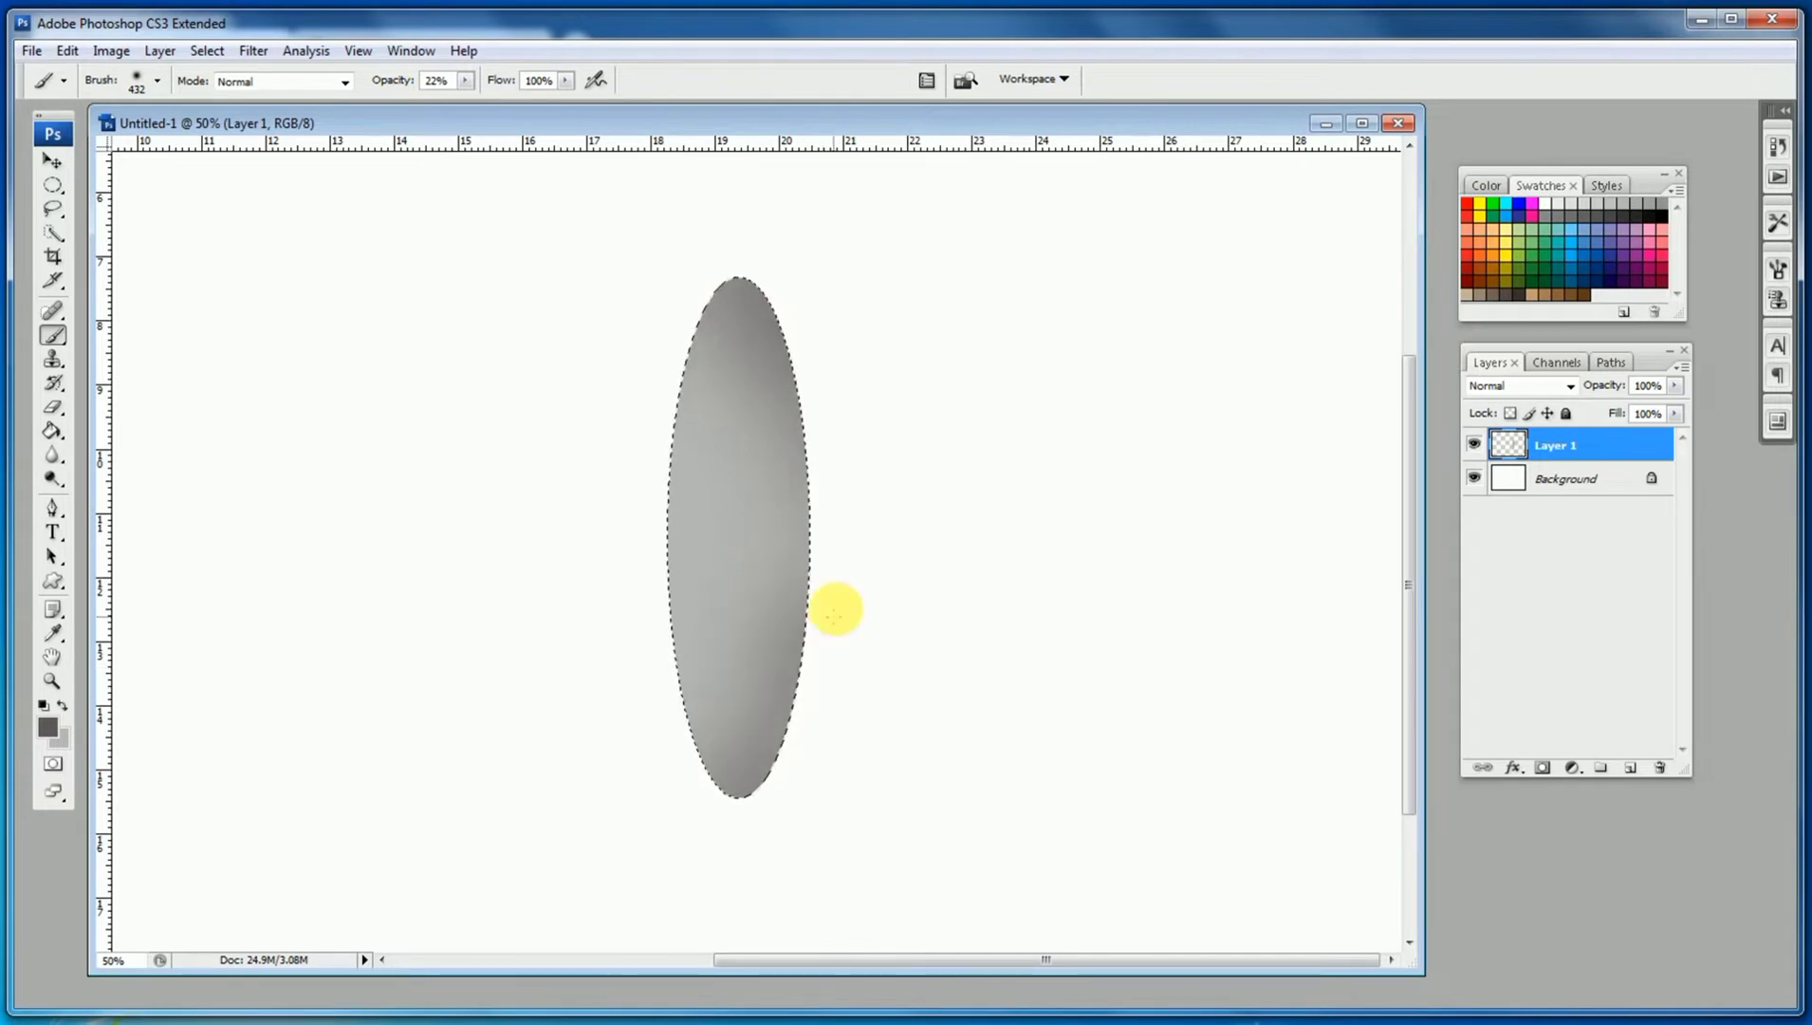
click(52, 185)
click(347, 243)
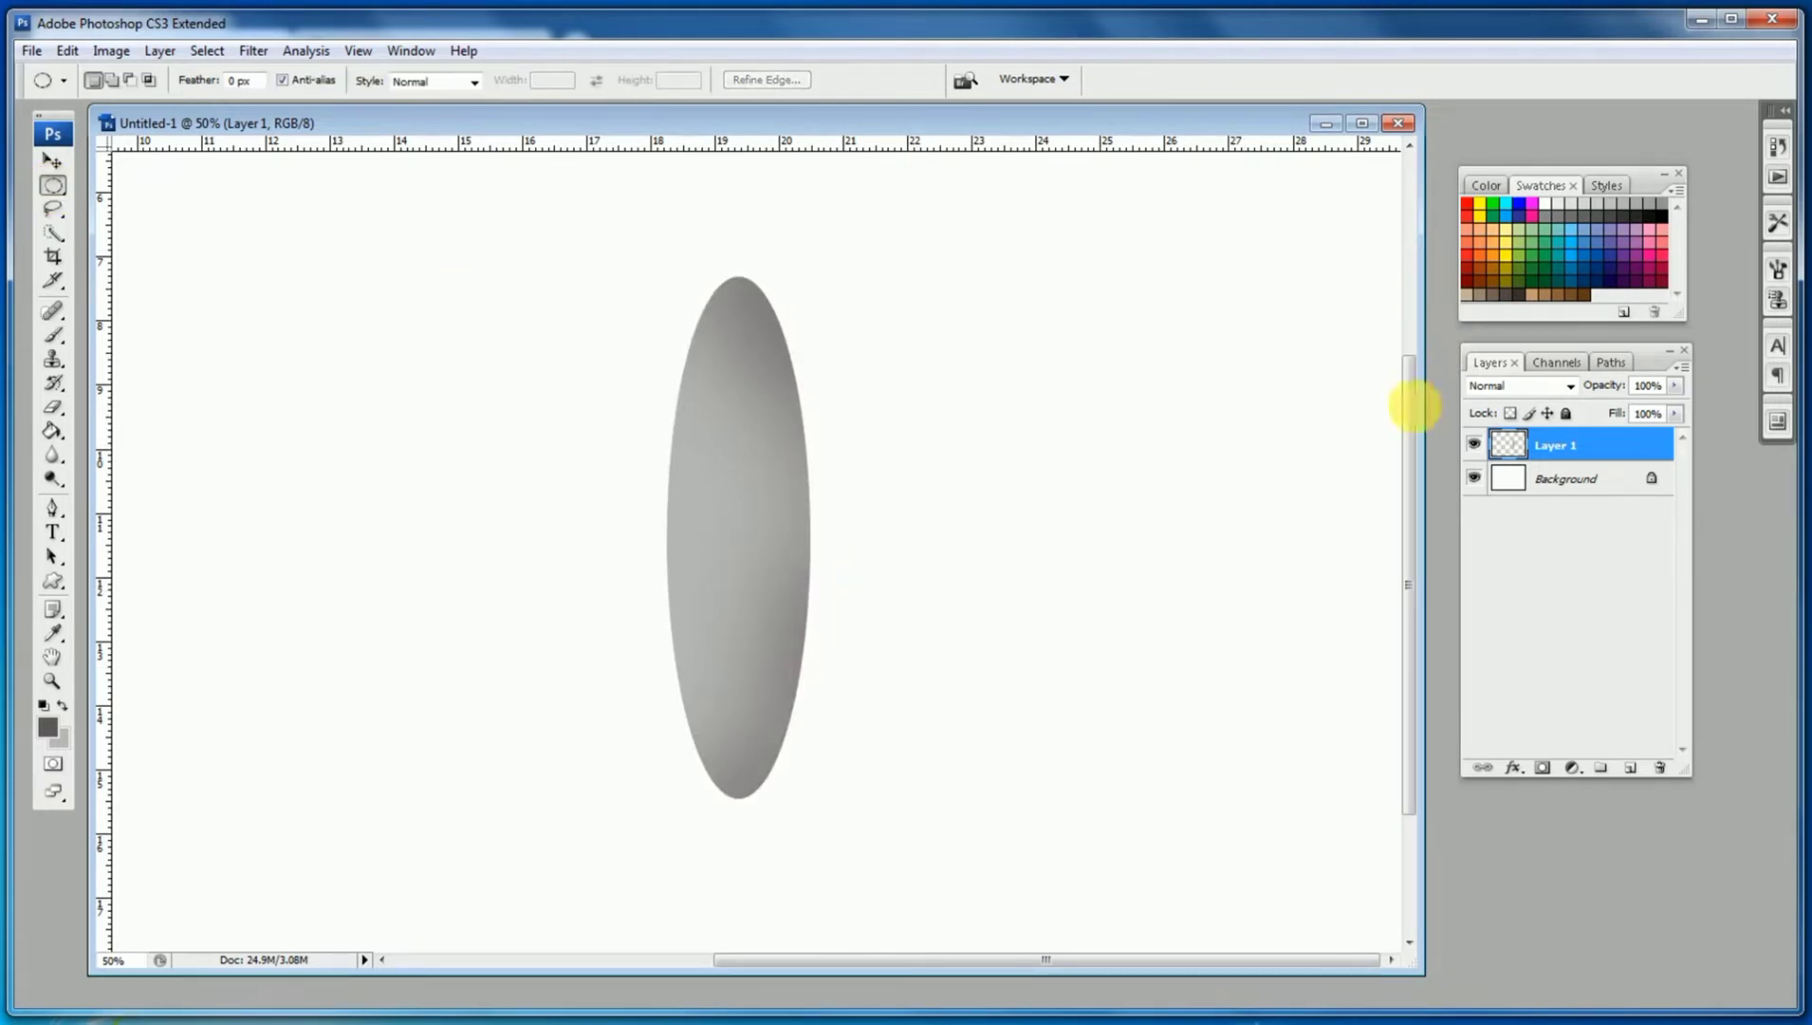
Step: Apply a Bevel and Emboss style to the ellipse layer with an increased size and 100% highlight opacity
double_click(1510, 445)
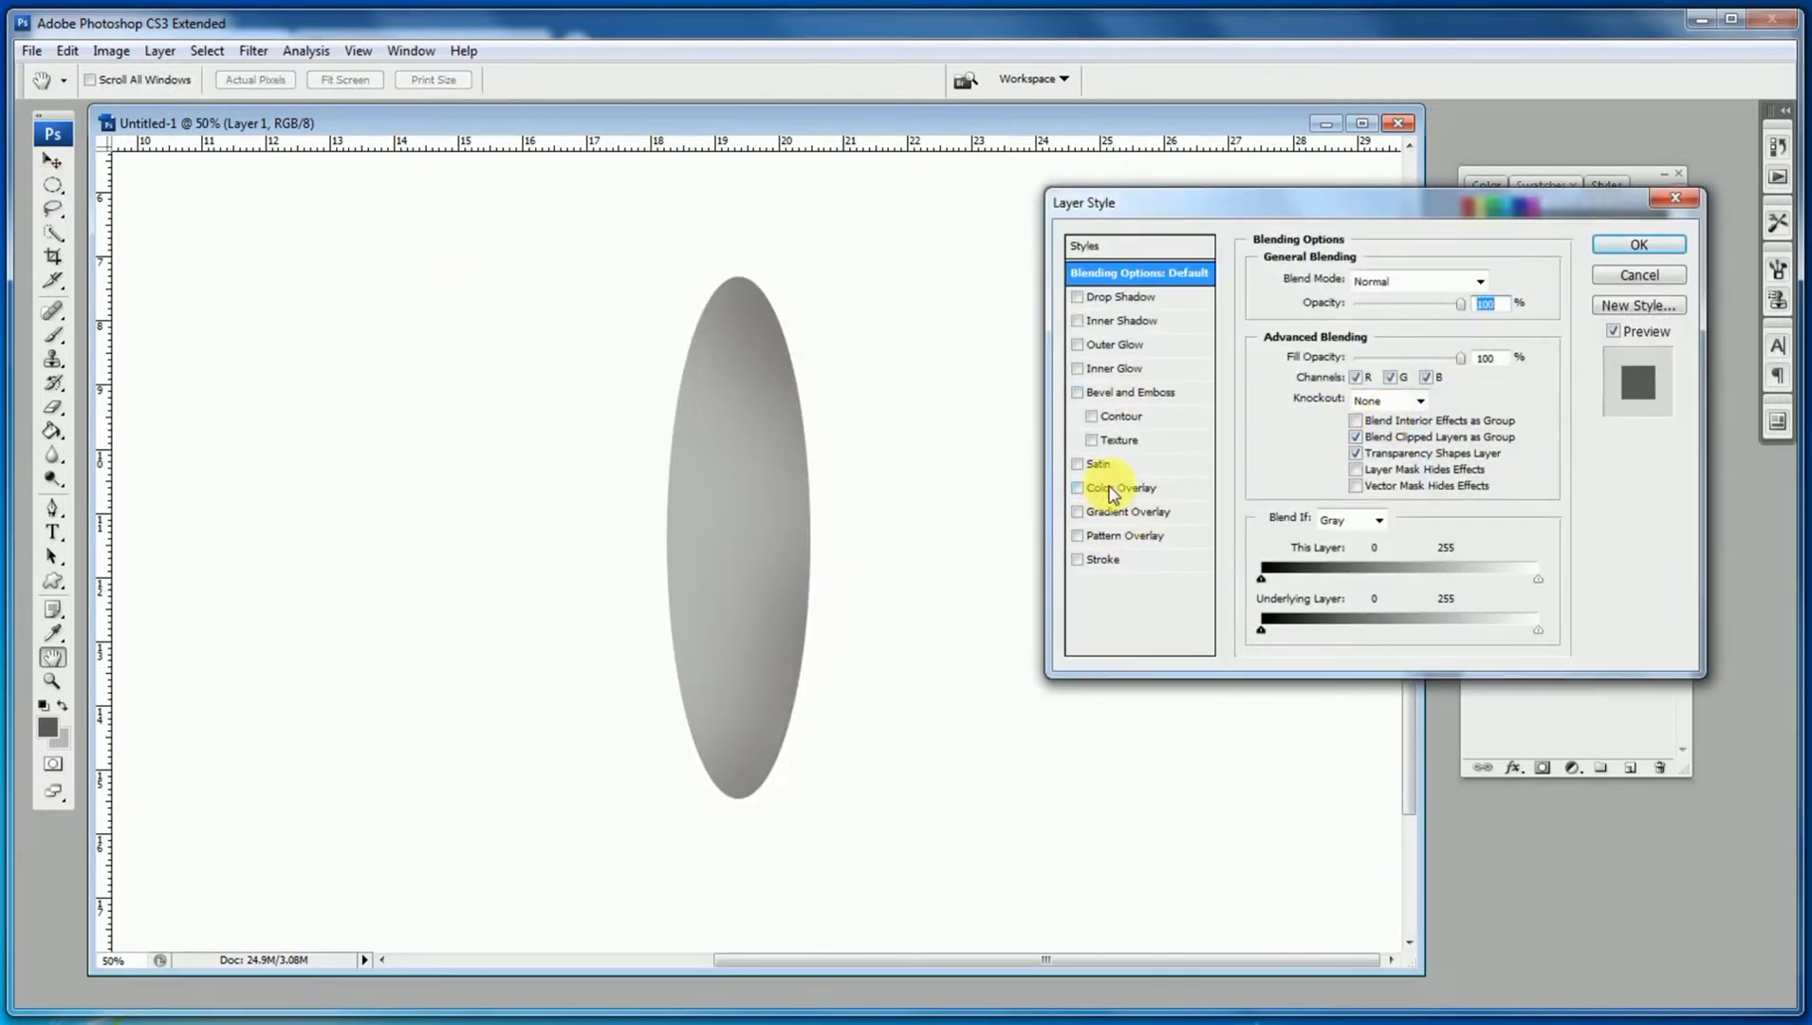
click(1128, 393)
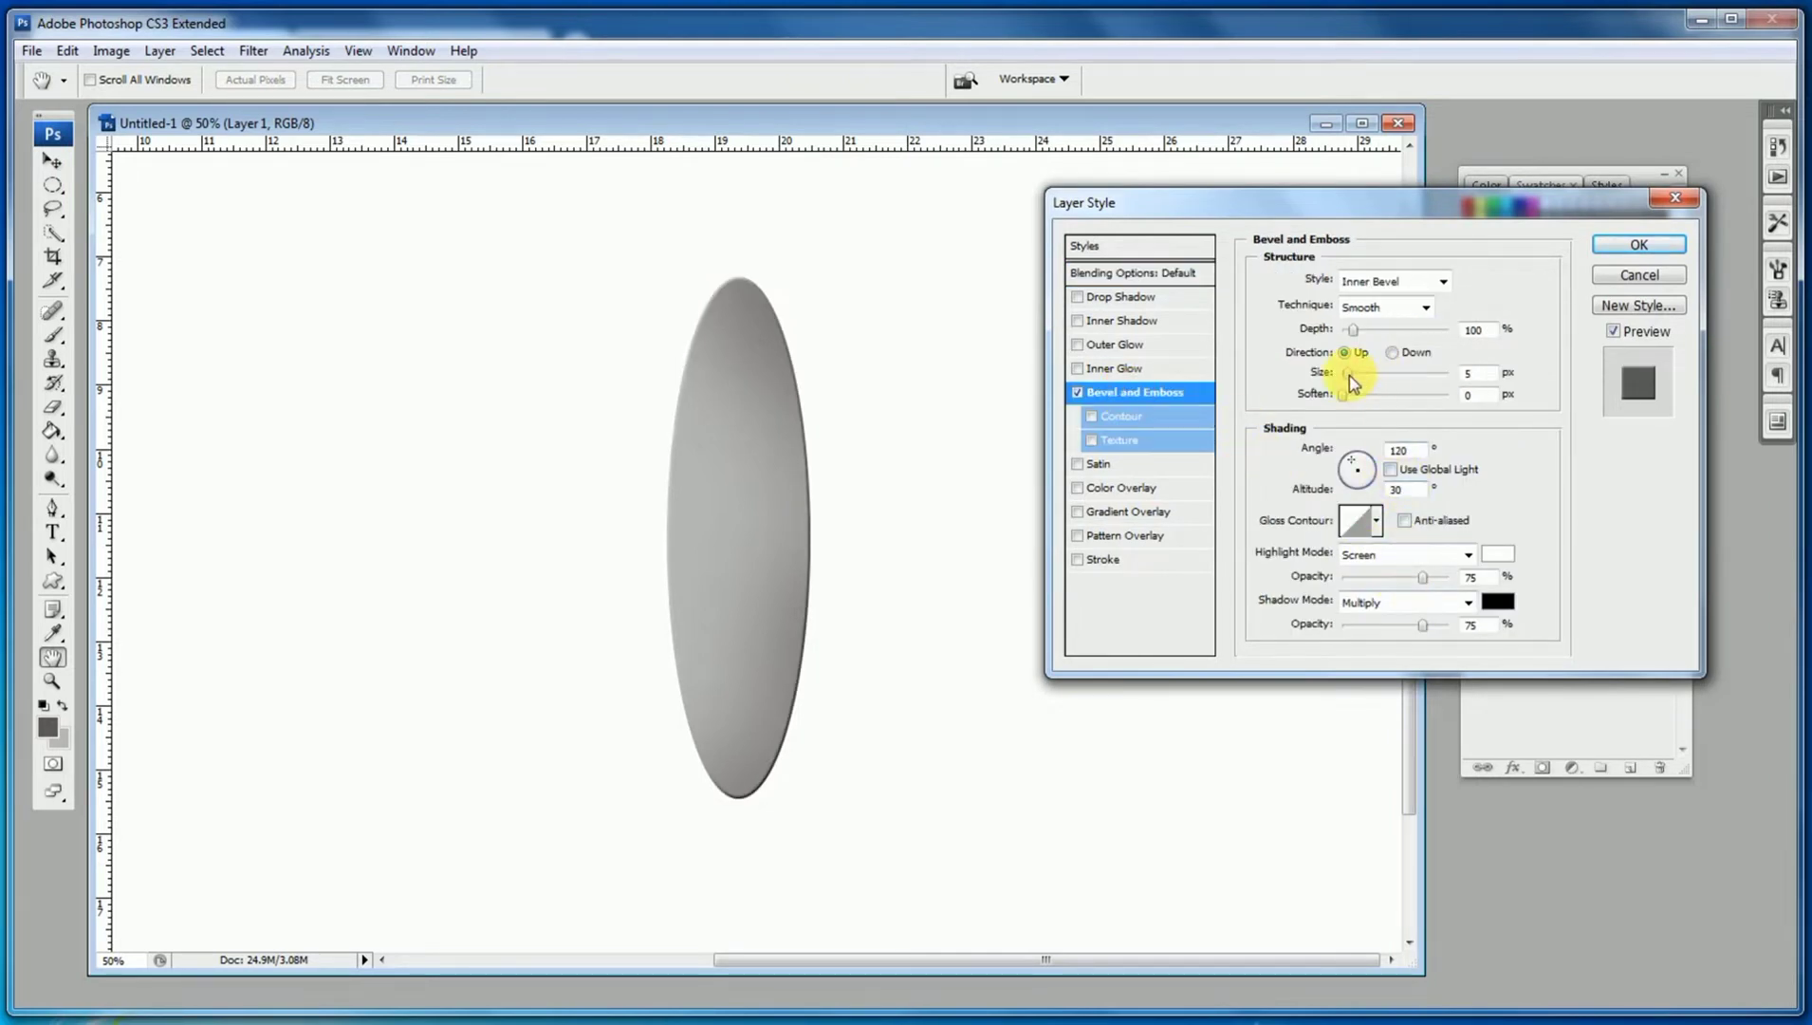
drag(1352, 381, 1371, 384)
drag(1423, 577, 1456, 580)
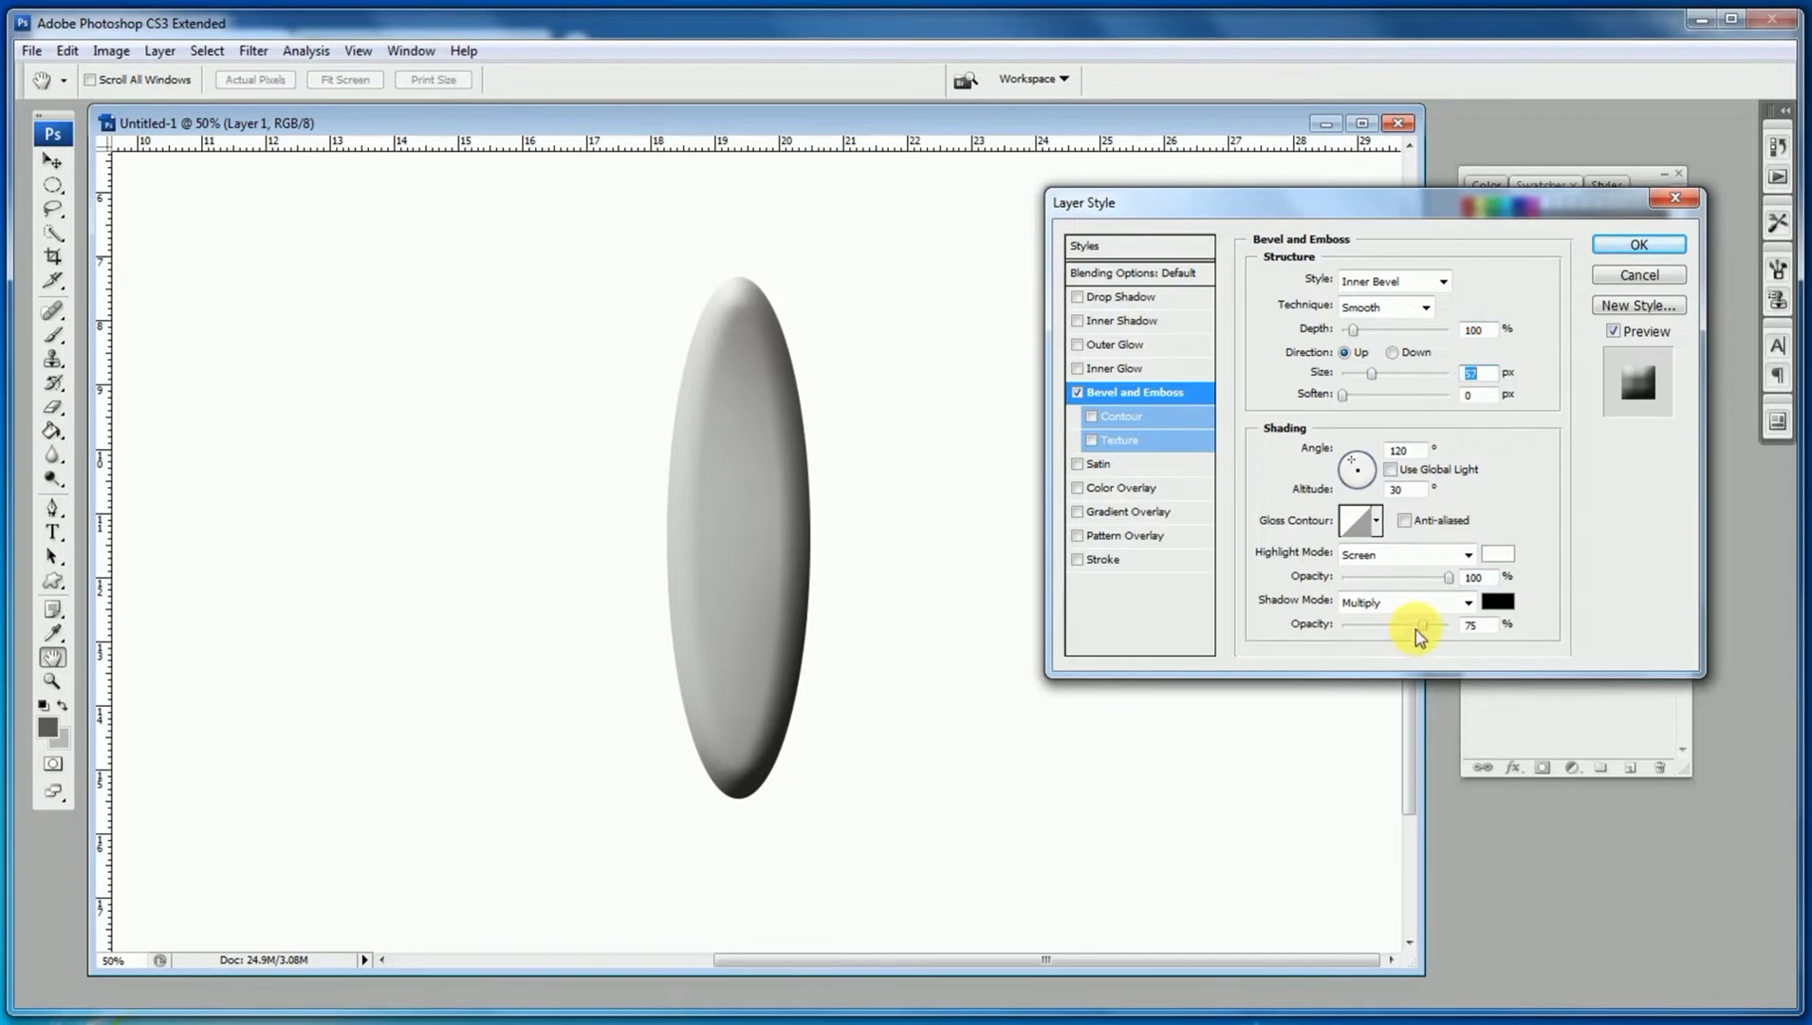
click(1639, 245)
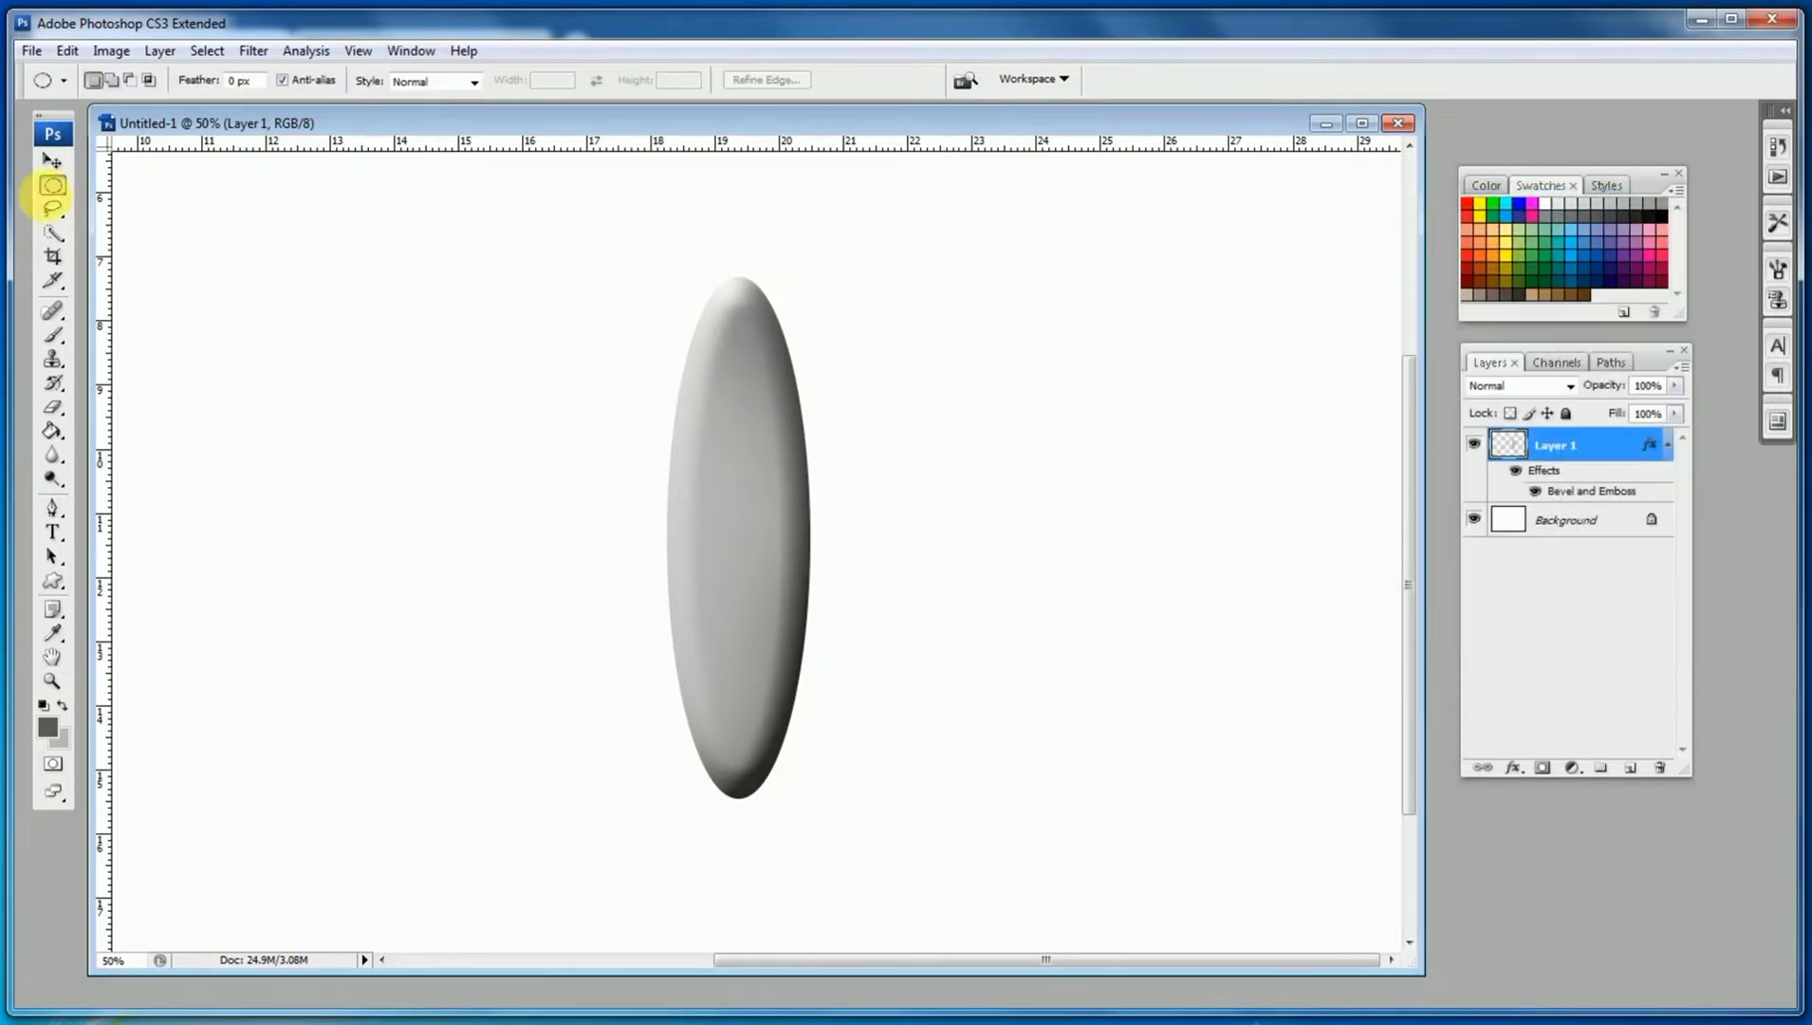
Step: Move the beveled ellipse to the upper-left area of the canvas
click(52, 161)
drag(719, 439, 678, 441)
ctrl+alt+click(647, 454)
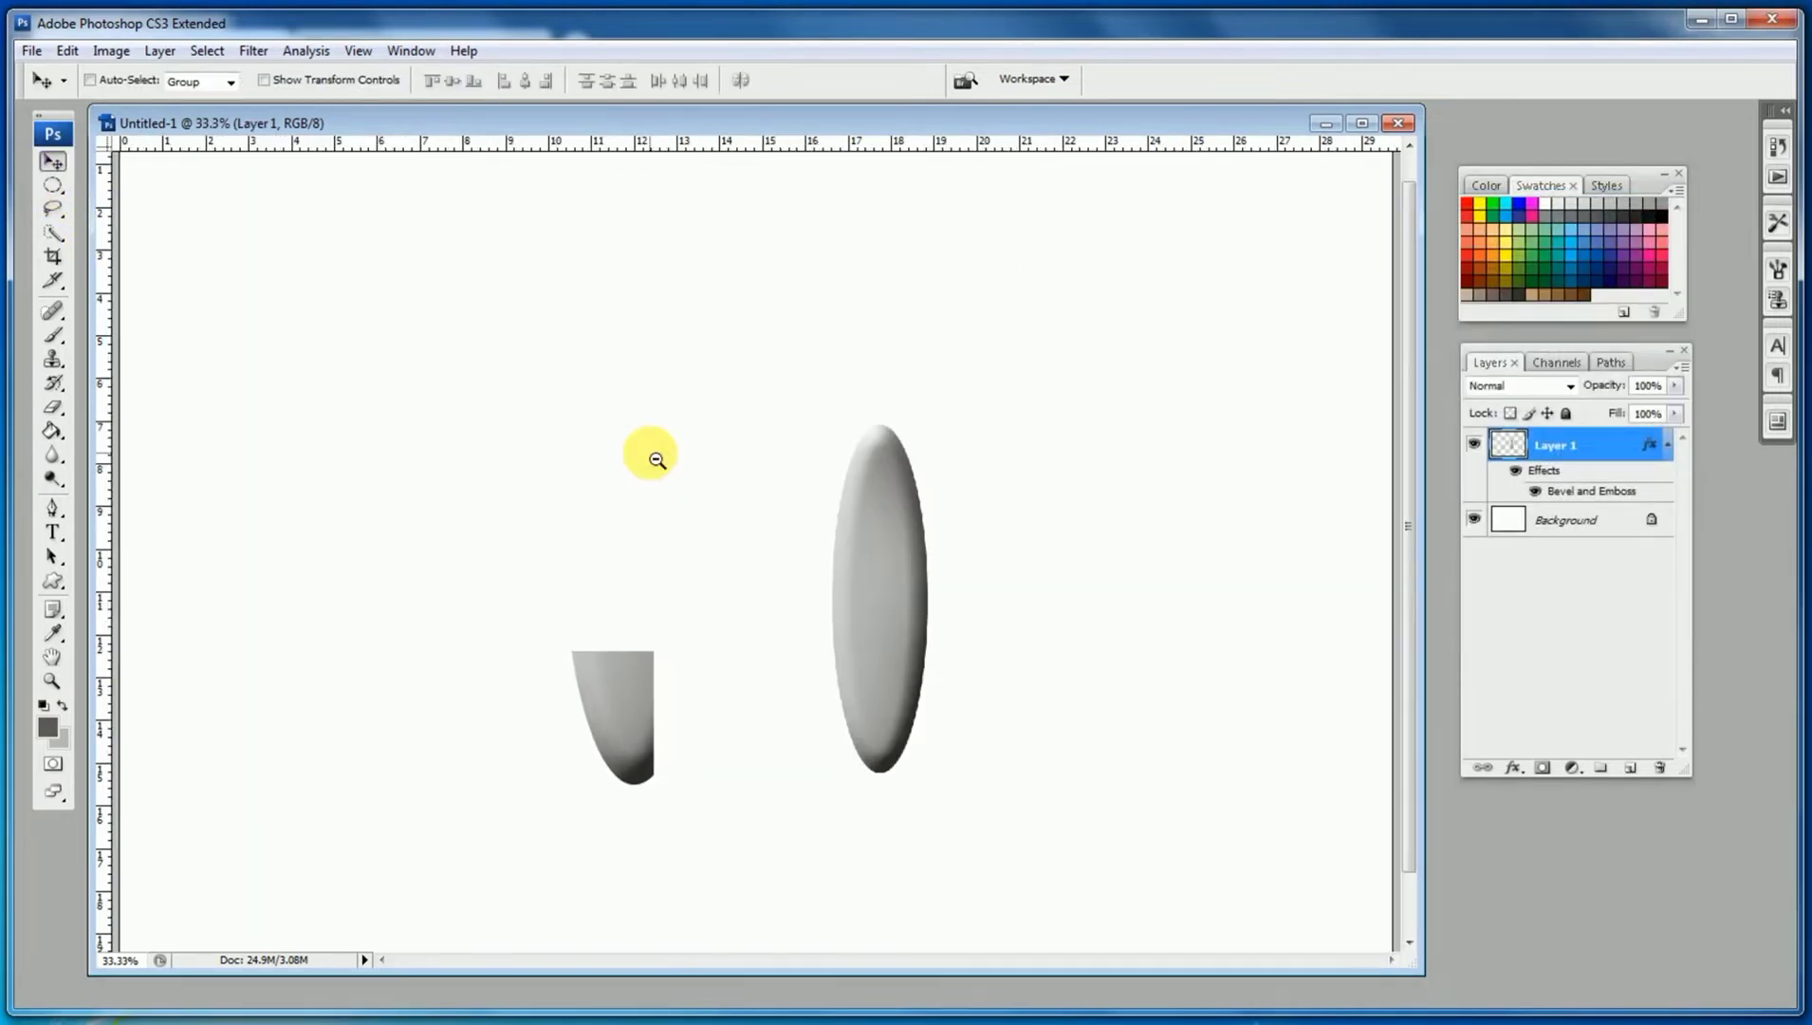
drag(784, 505, 565, 433)
key(ctrl+plus)
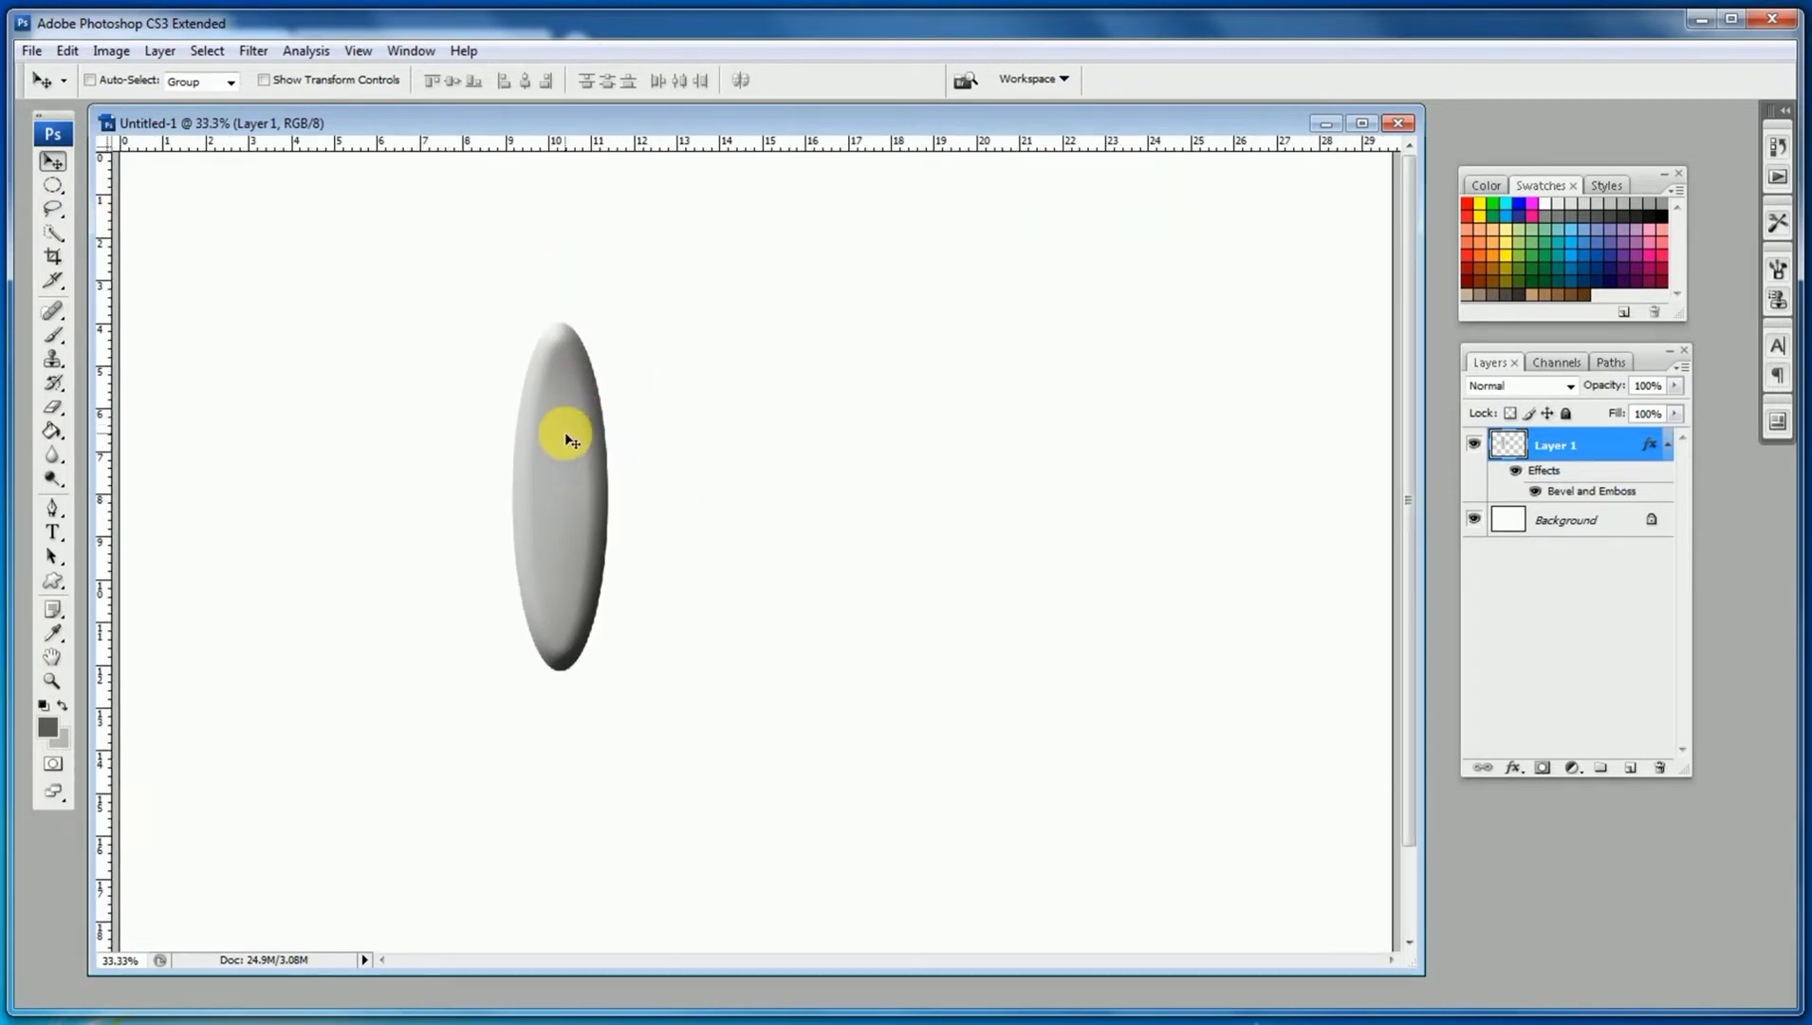
Step: Rotate the ellipse by -45° so it slants down to the right
click(68, 53)
mouse_move(190, 432)
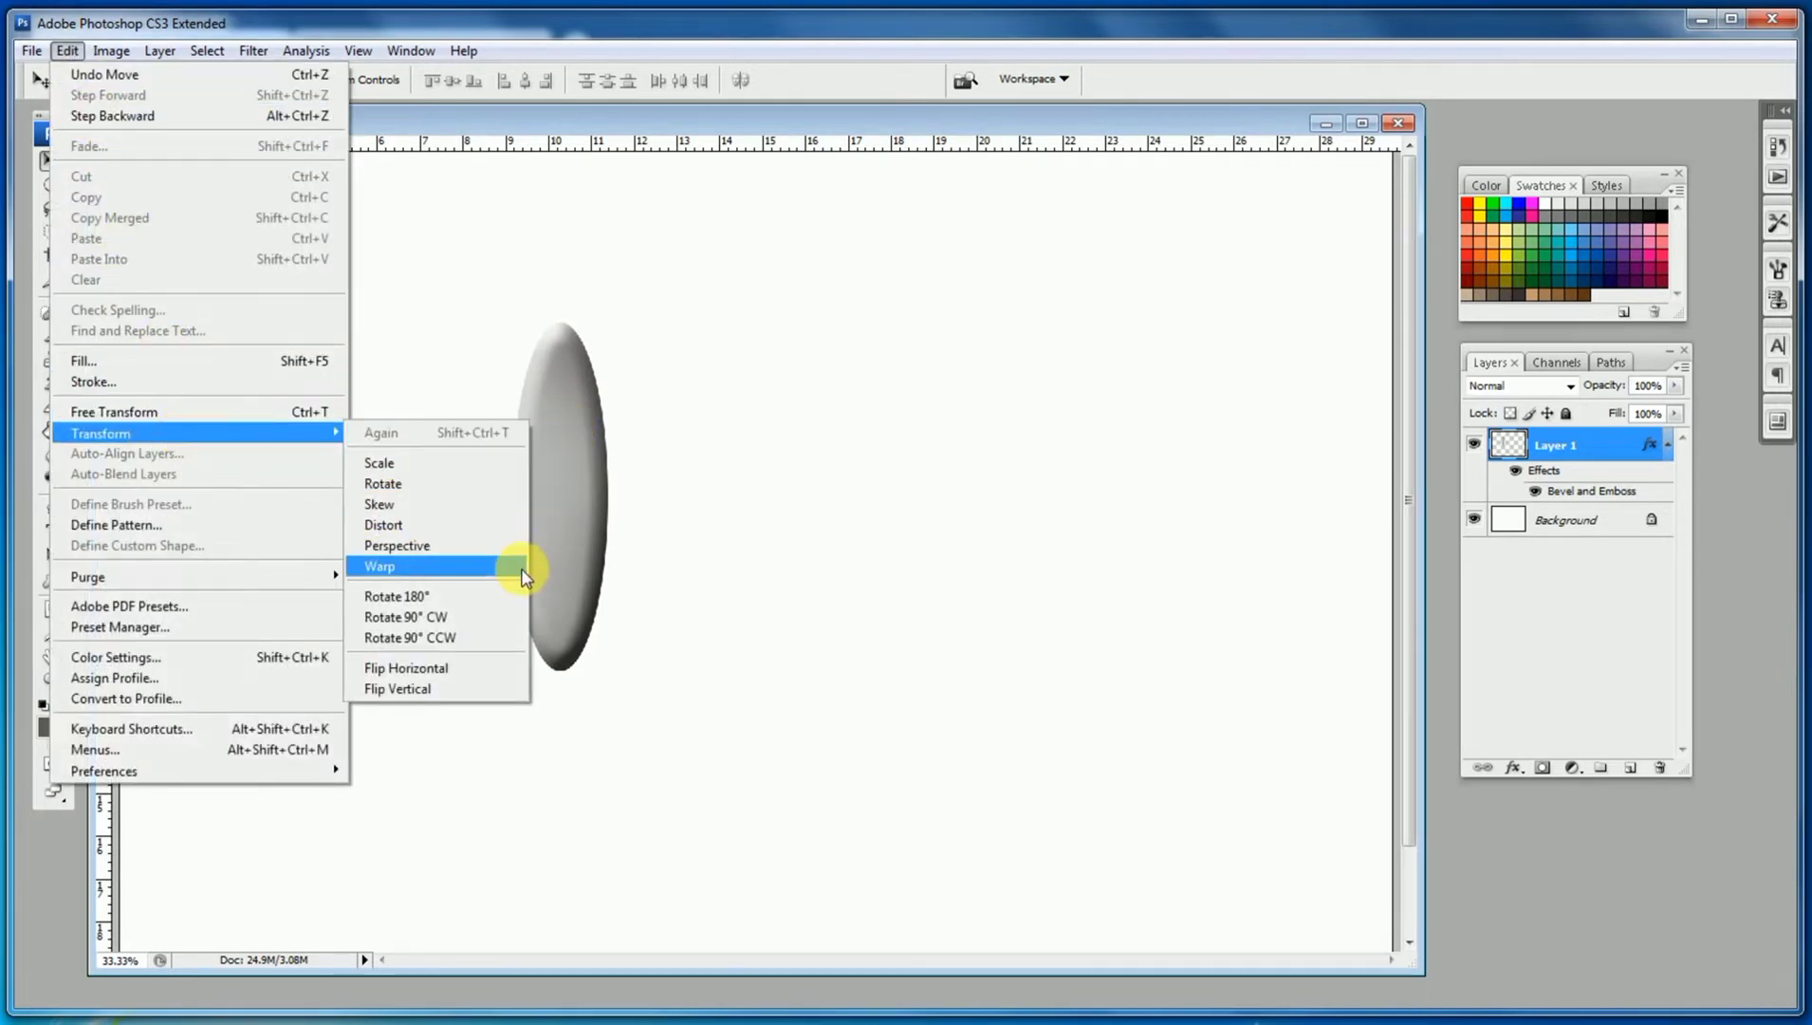
click(465, 483)
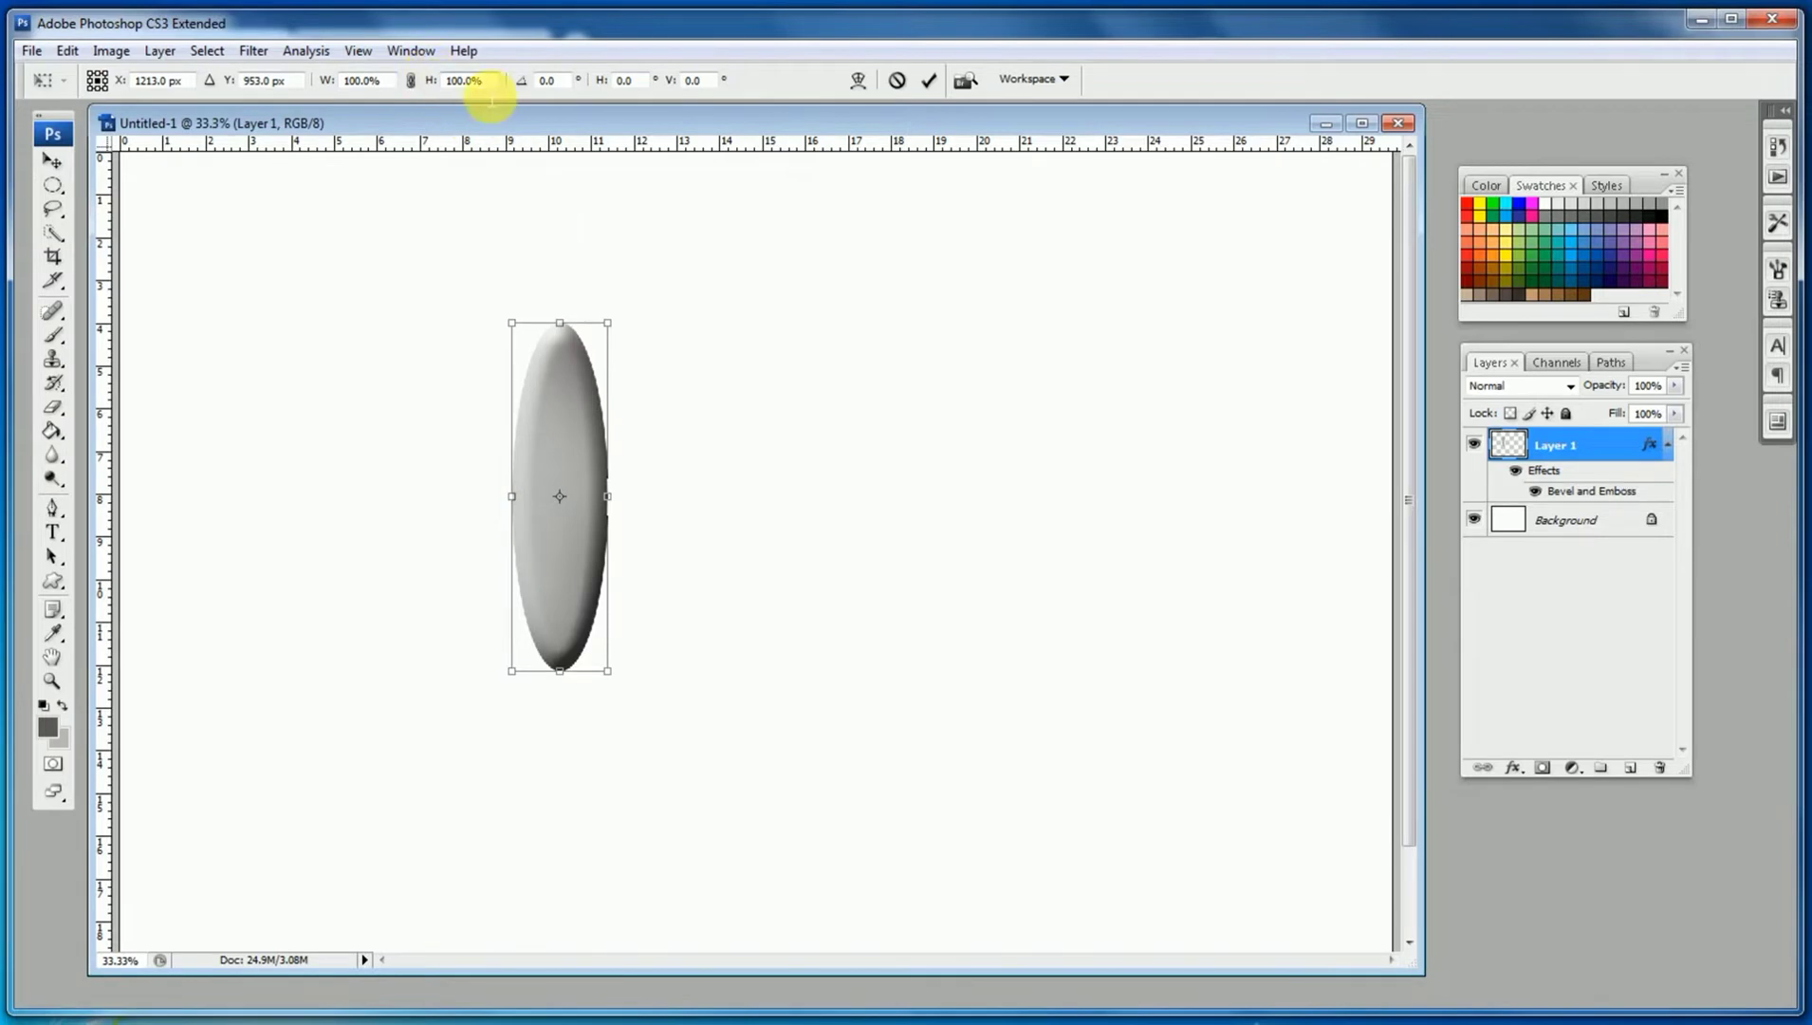
drag(634, 295, 490, 266)
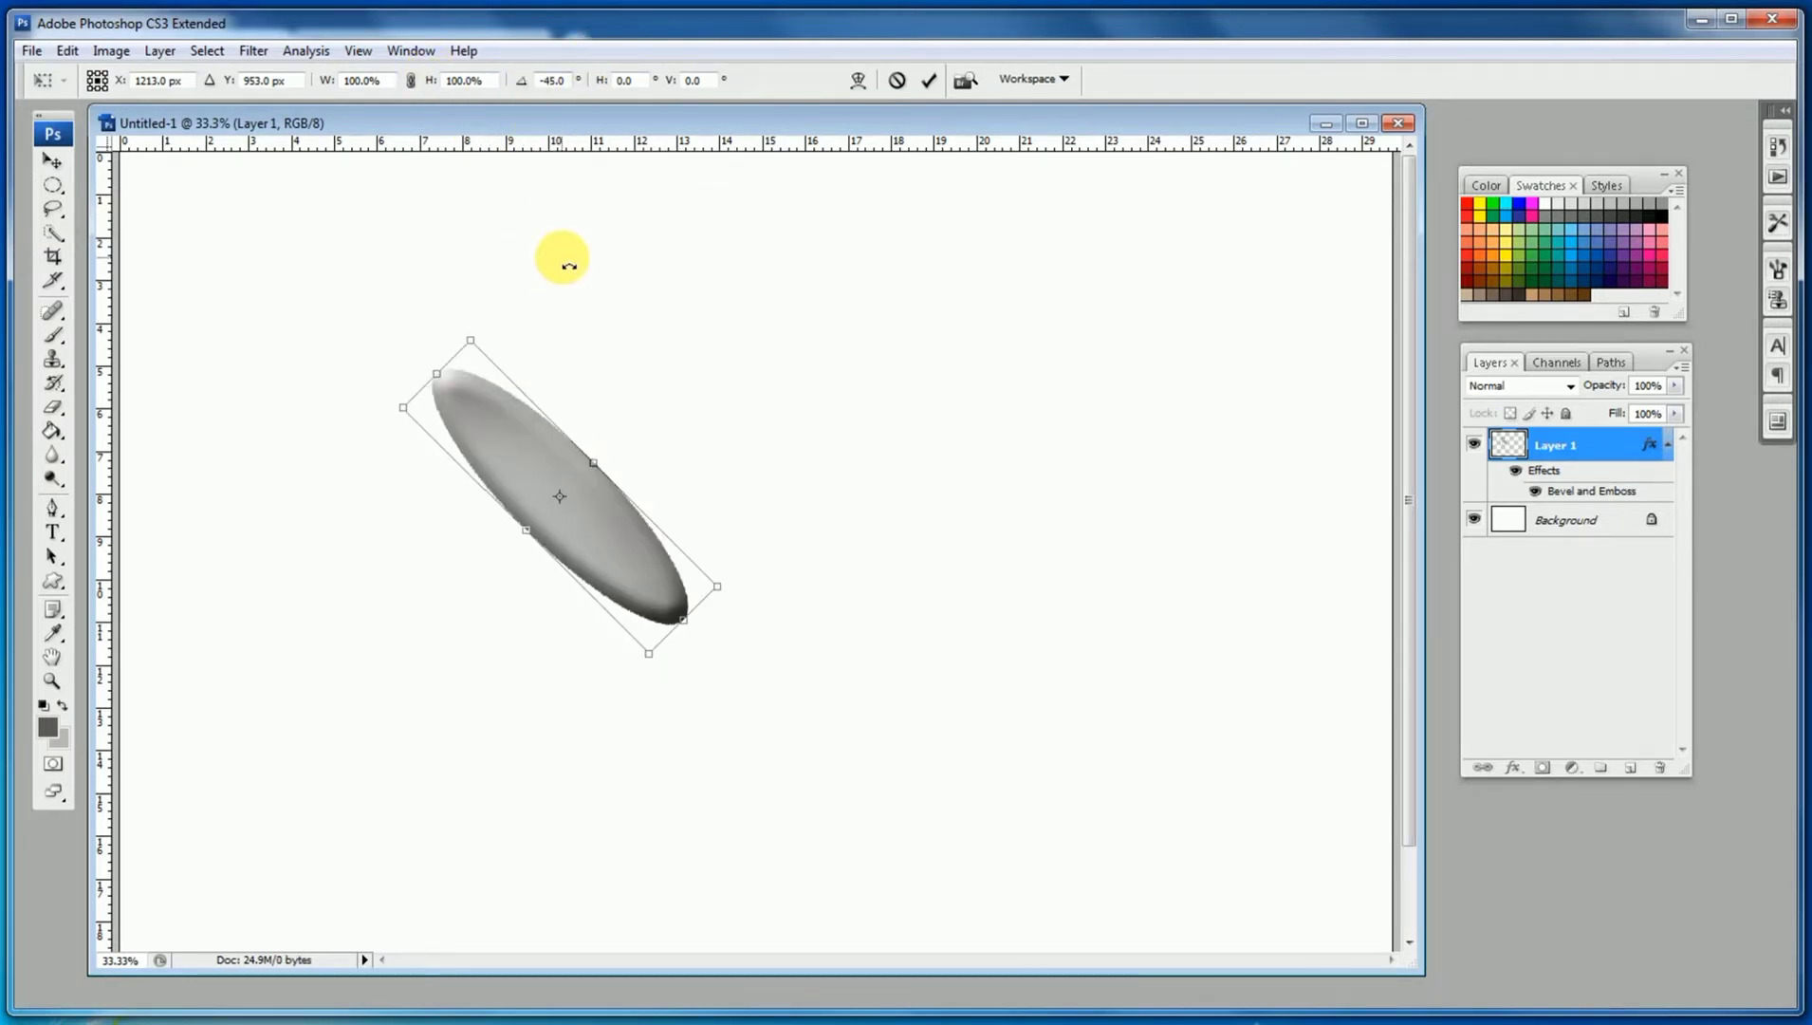
key(Return)
Step: Duplicate the slanted ellipse to its right and merge the two ellipse layers into one
alt+click(595, 485)
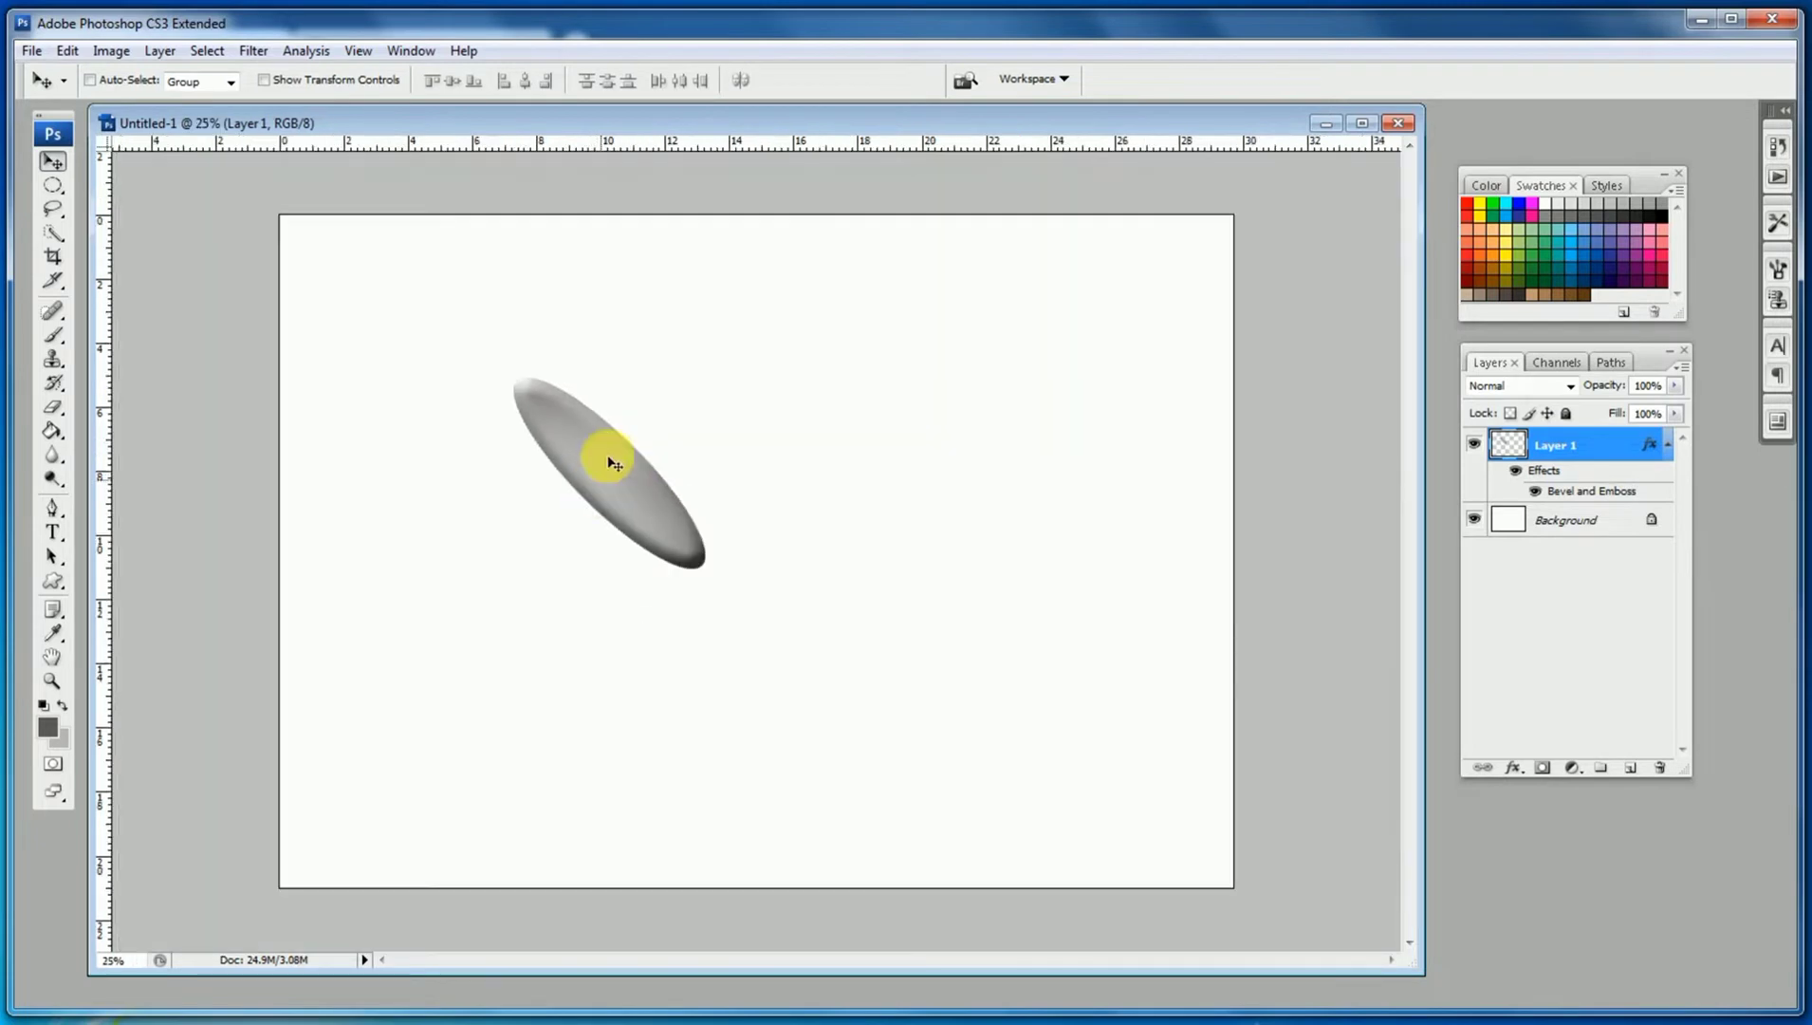
alt+drag(539, 458, 939, 442)
ctrl+click(800, 499)
shift+click(1575, 519)
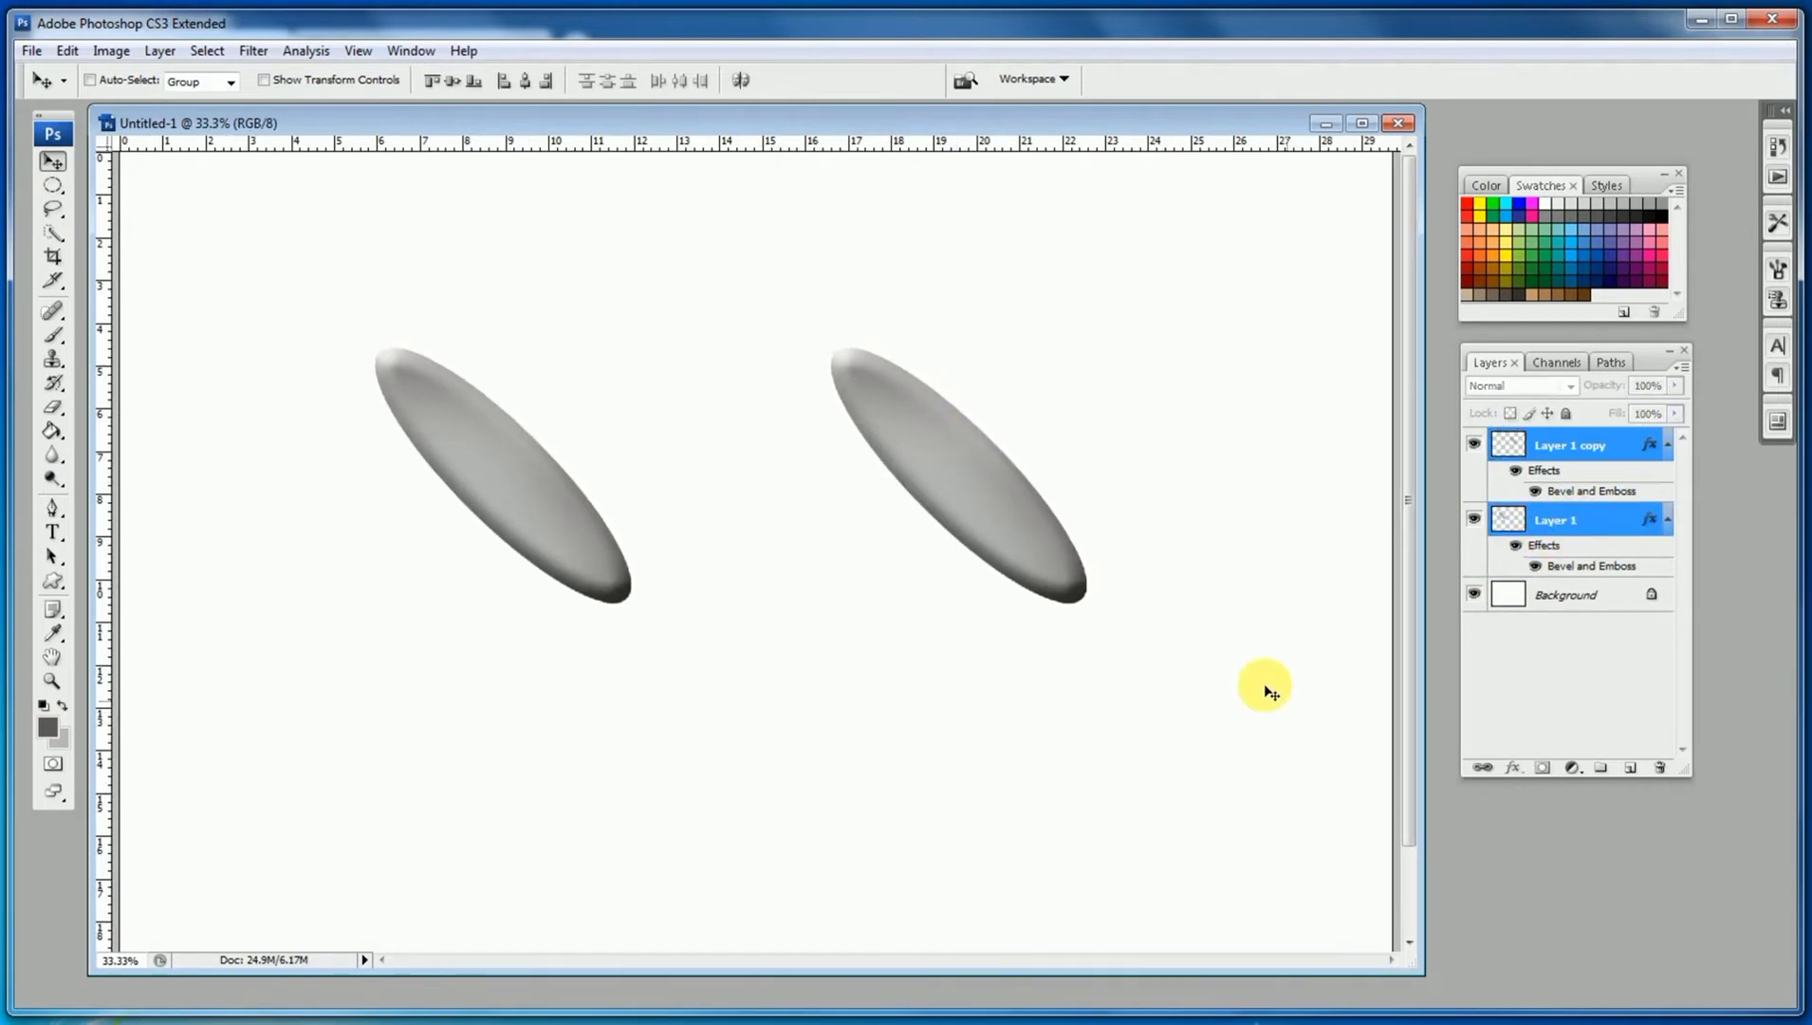
click(1682, 366)
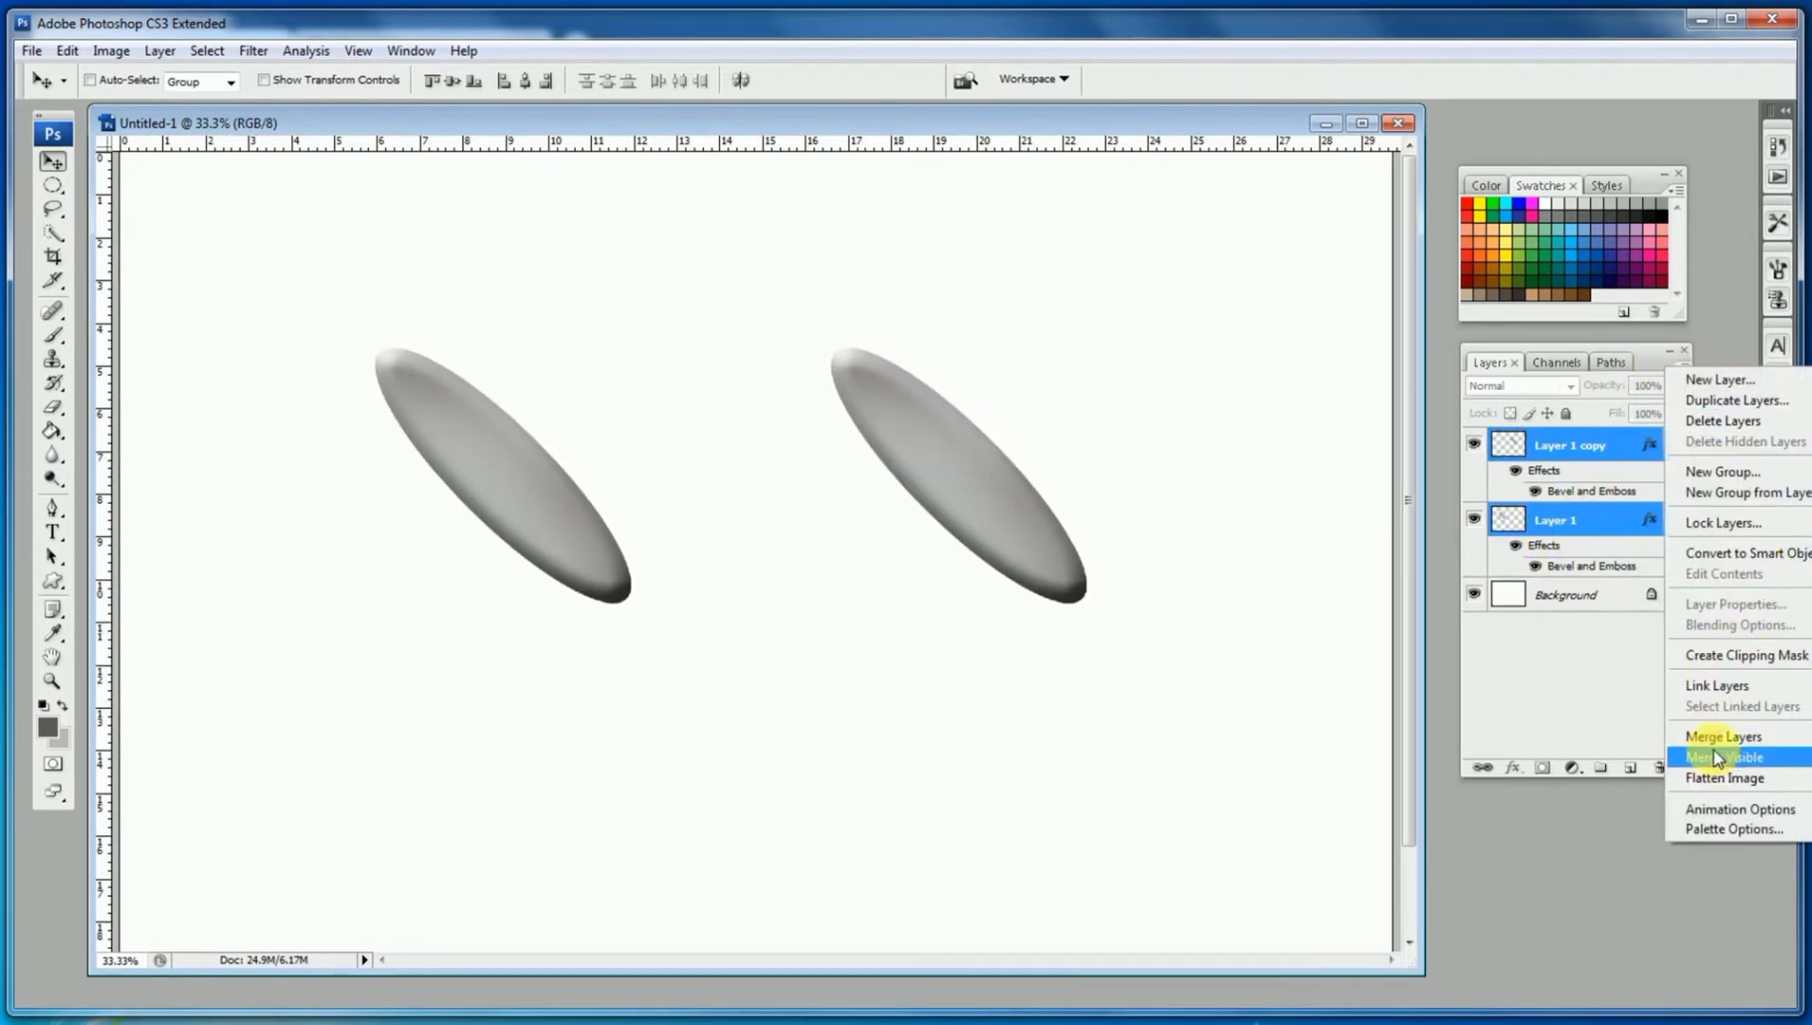
click(1722, 738)
Step: Move the ellipse pair toward the canvas's upper-left corner and scale it down to 27.4%
key(ctrl+minus)
drag(858, 433, 759, 377)
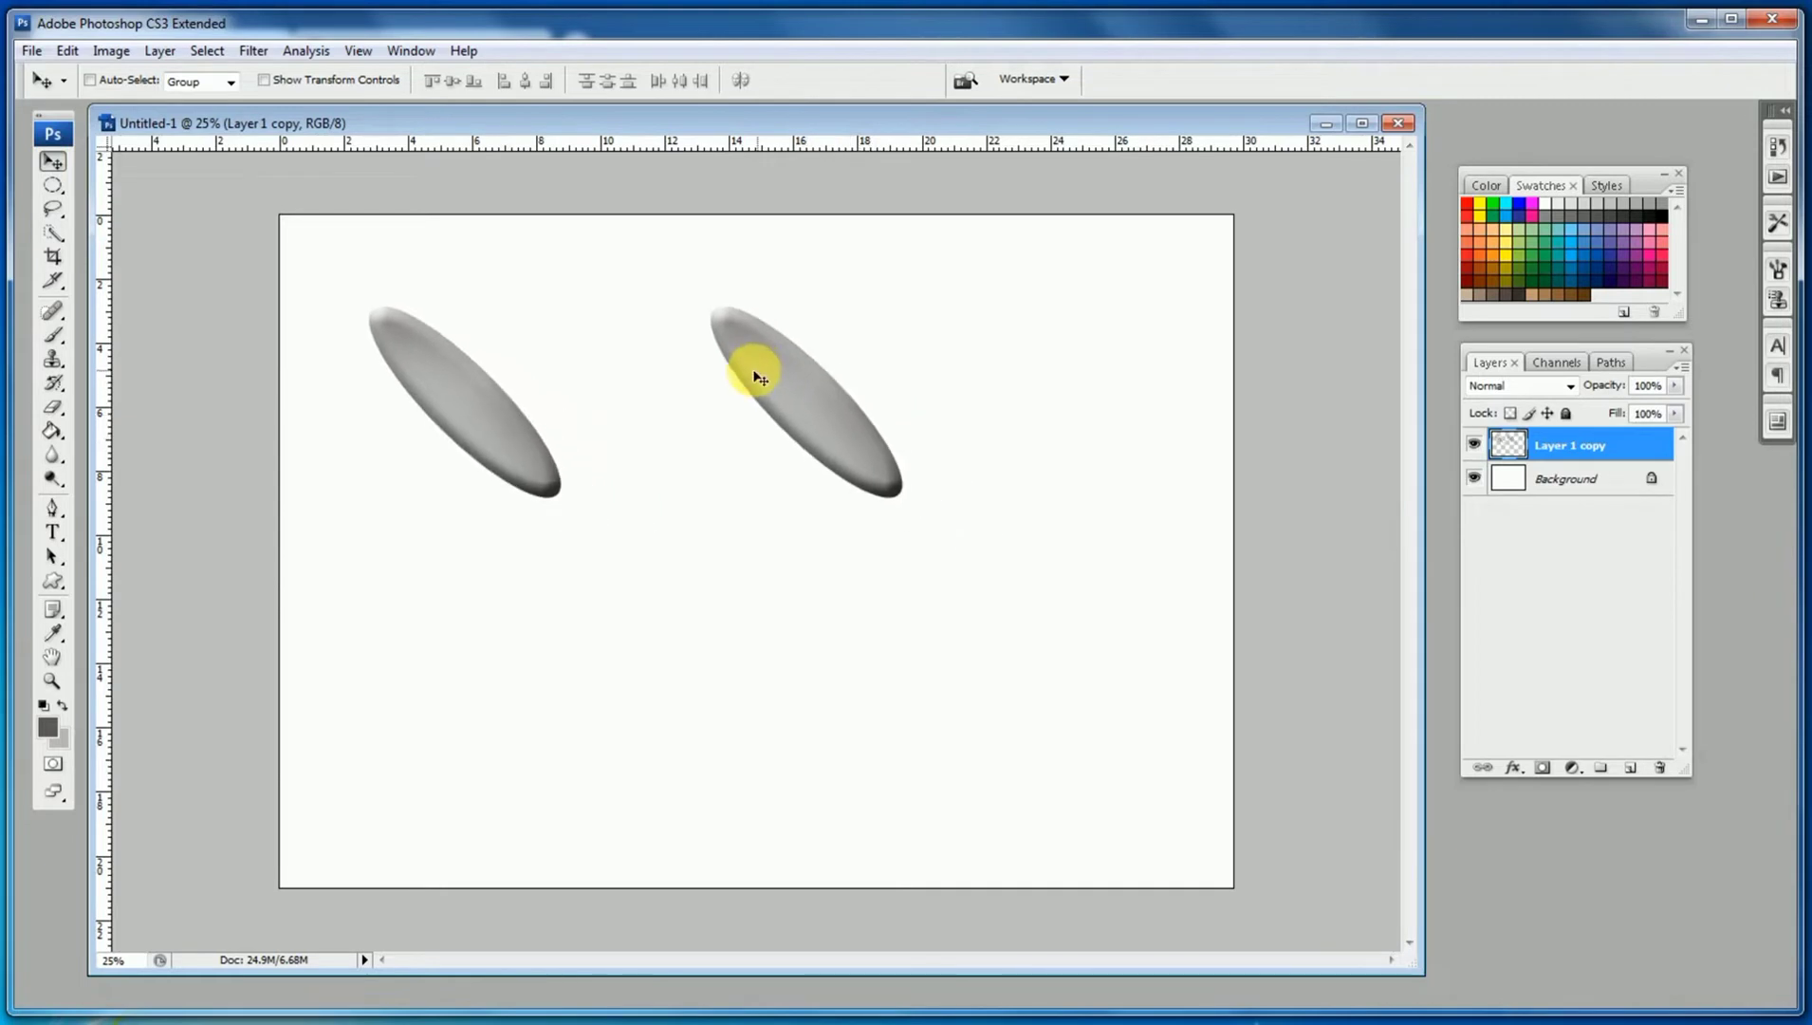
key(ctrl+t)
drag(899, 498, 551, 342)
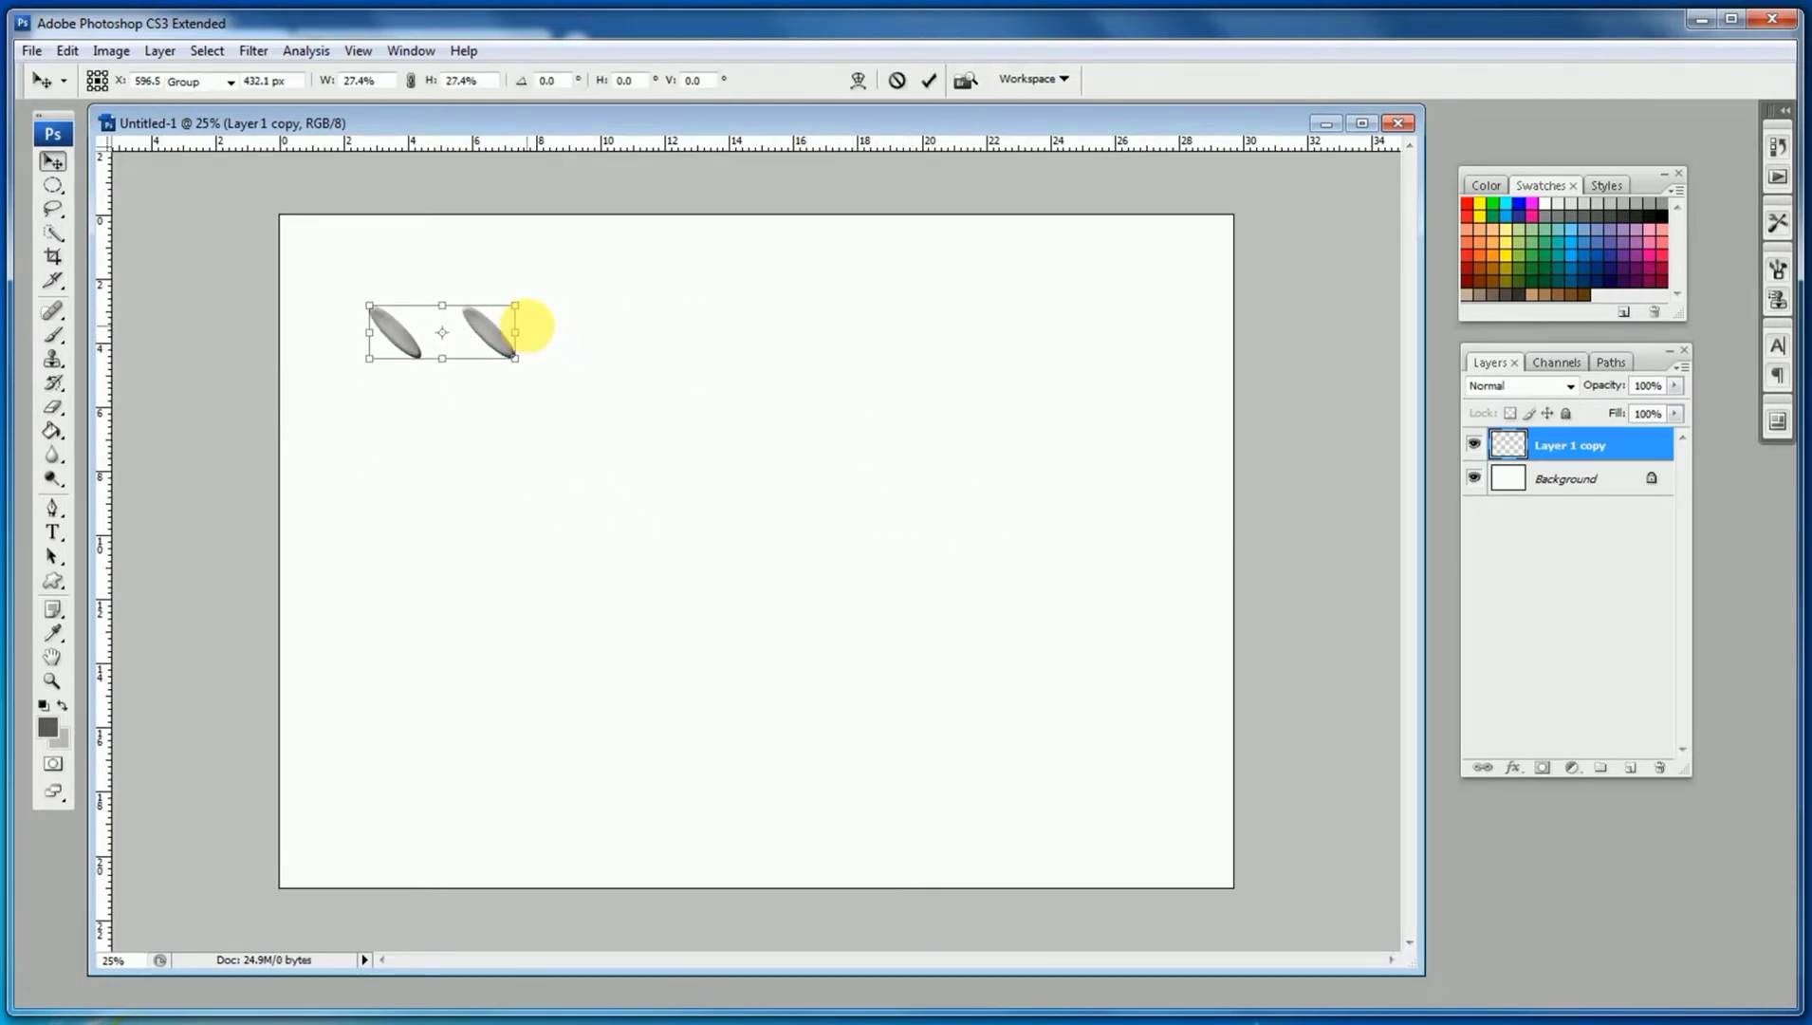
key(Return)
Step: Apply a Gaussian Blur with a 2.7 pixel radius to the ellipse pair
drag(337, 257, 519, 428)
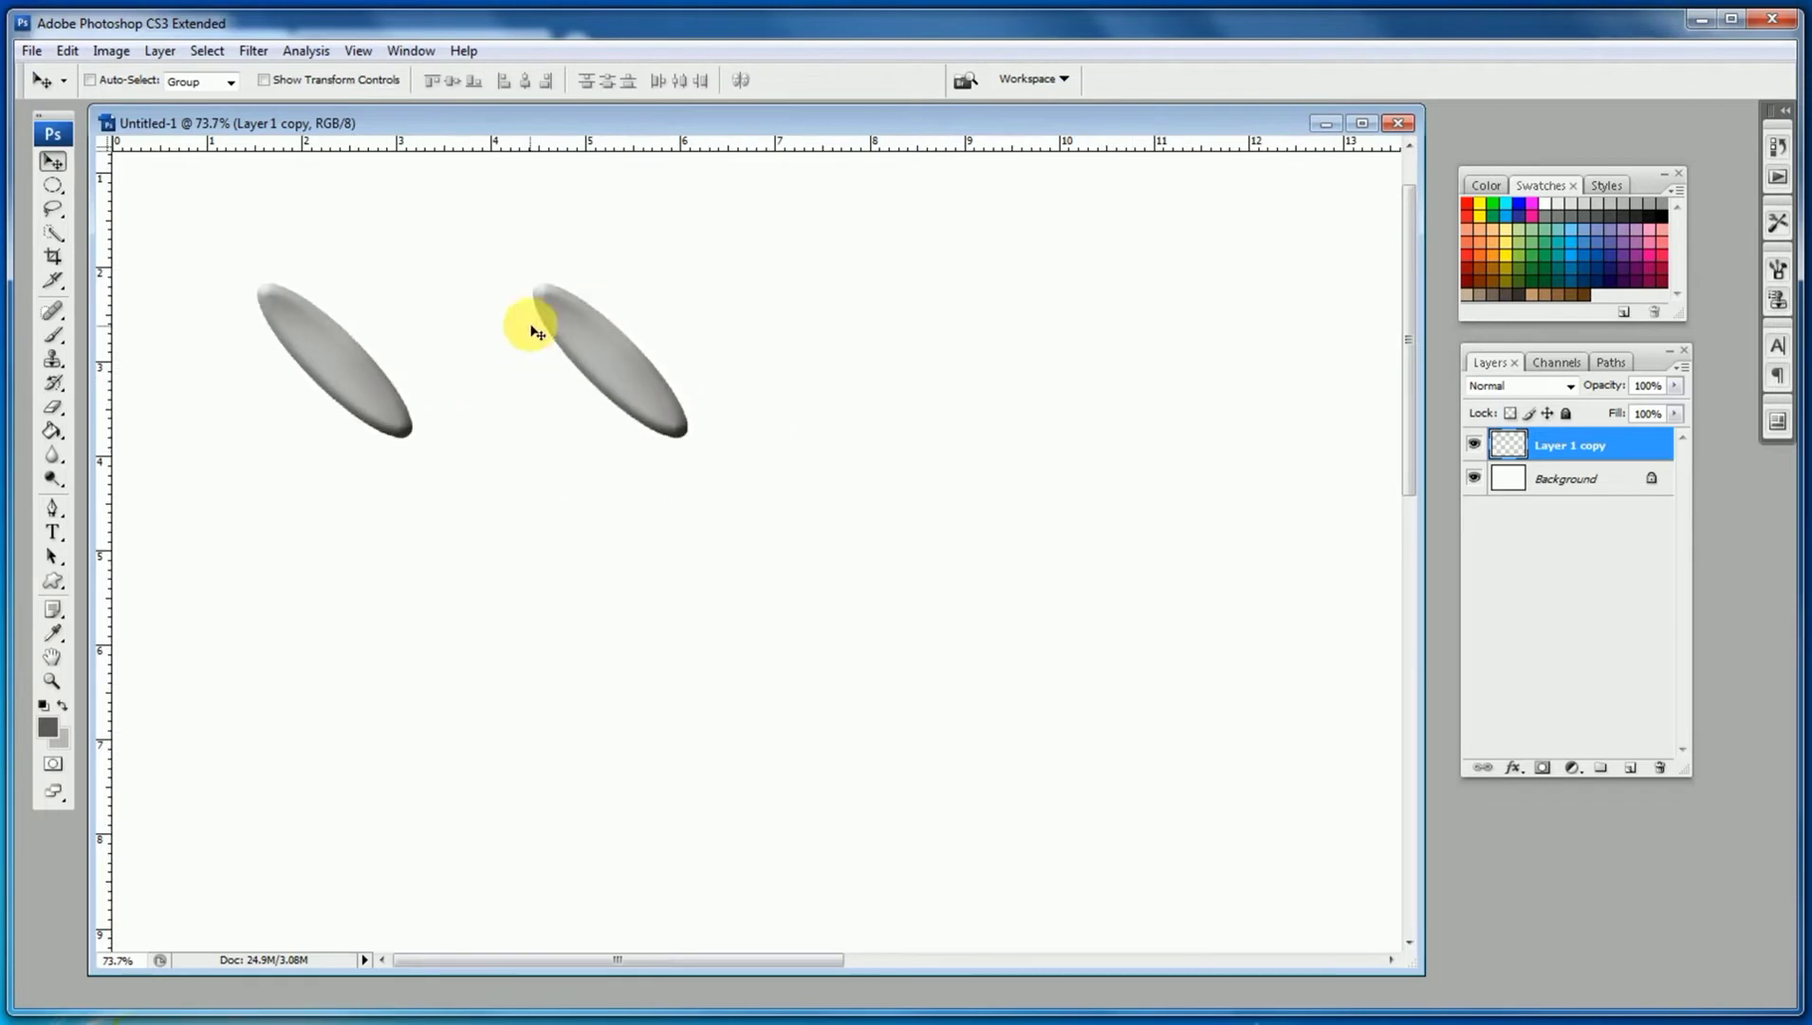
click(253, 50)
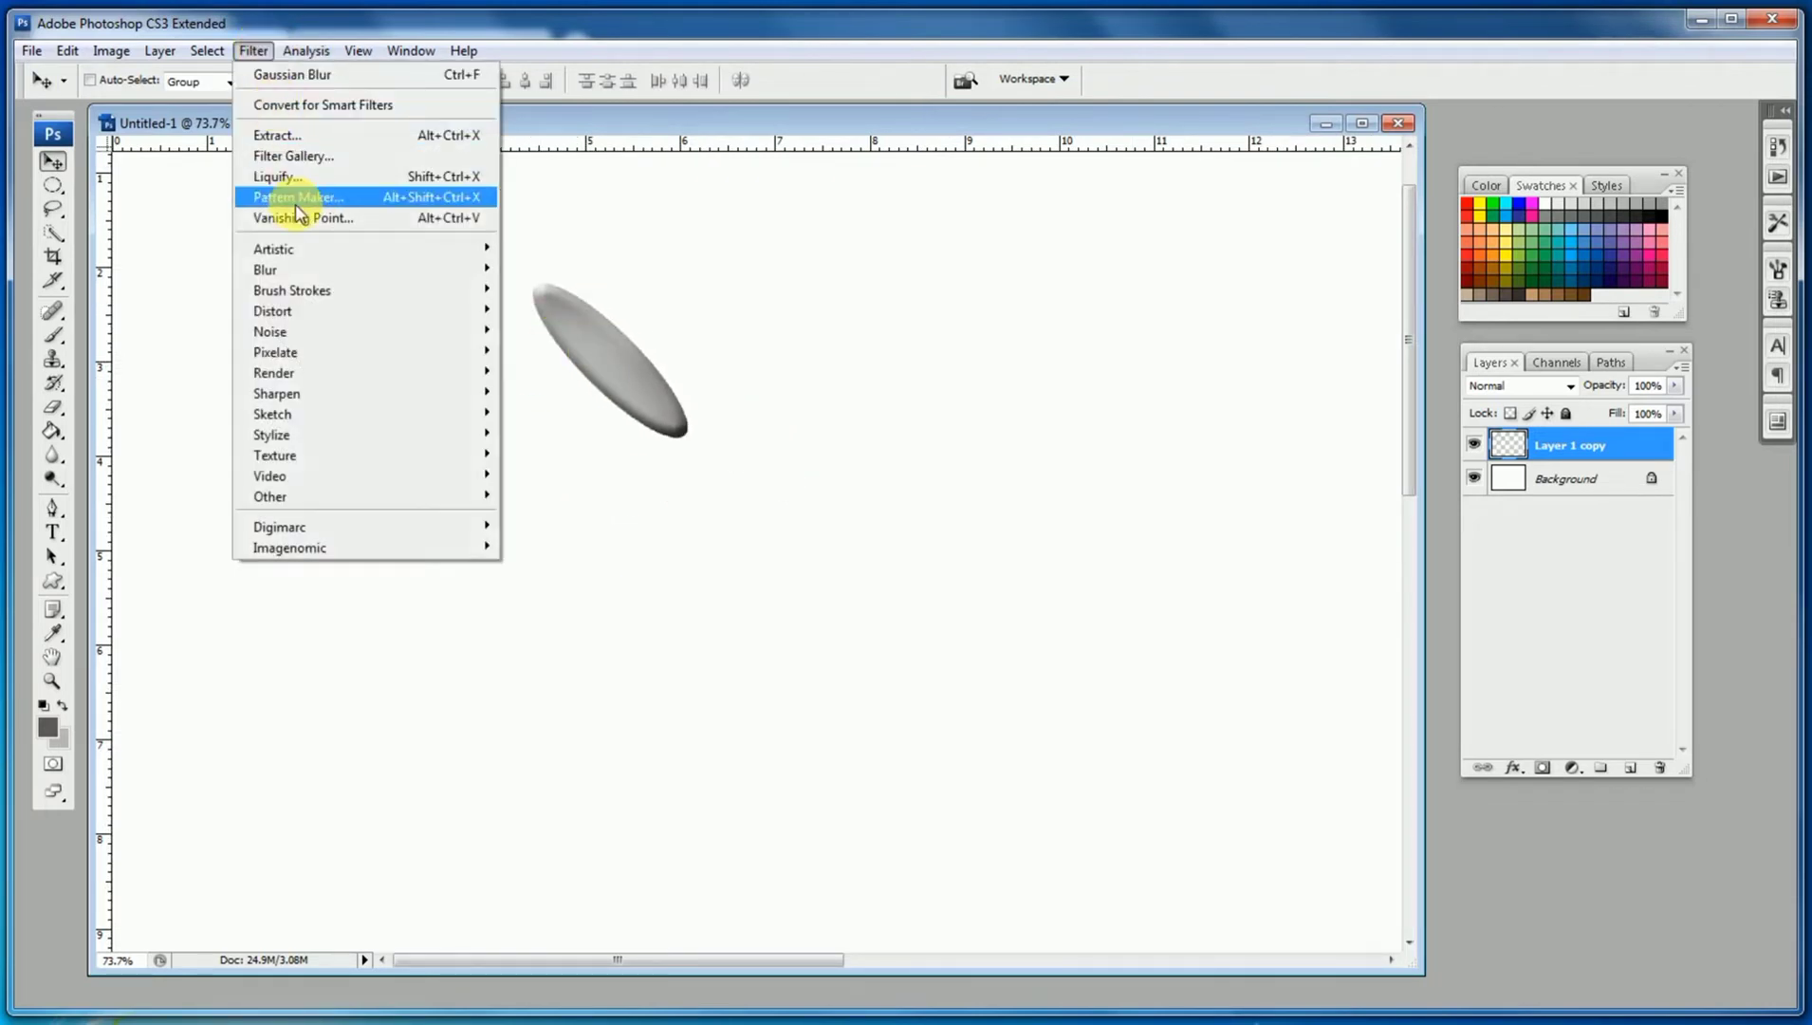
mouse_move(303, 269)
click(560, 351)
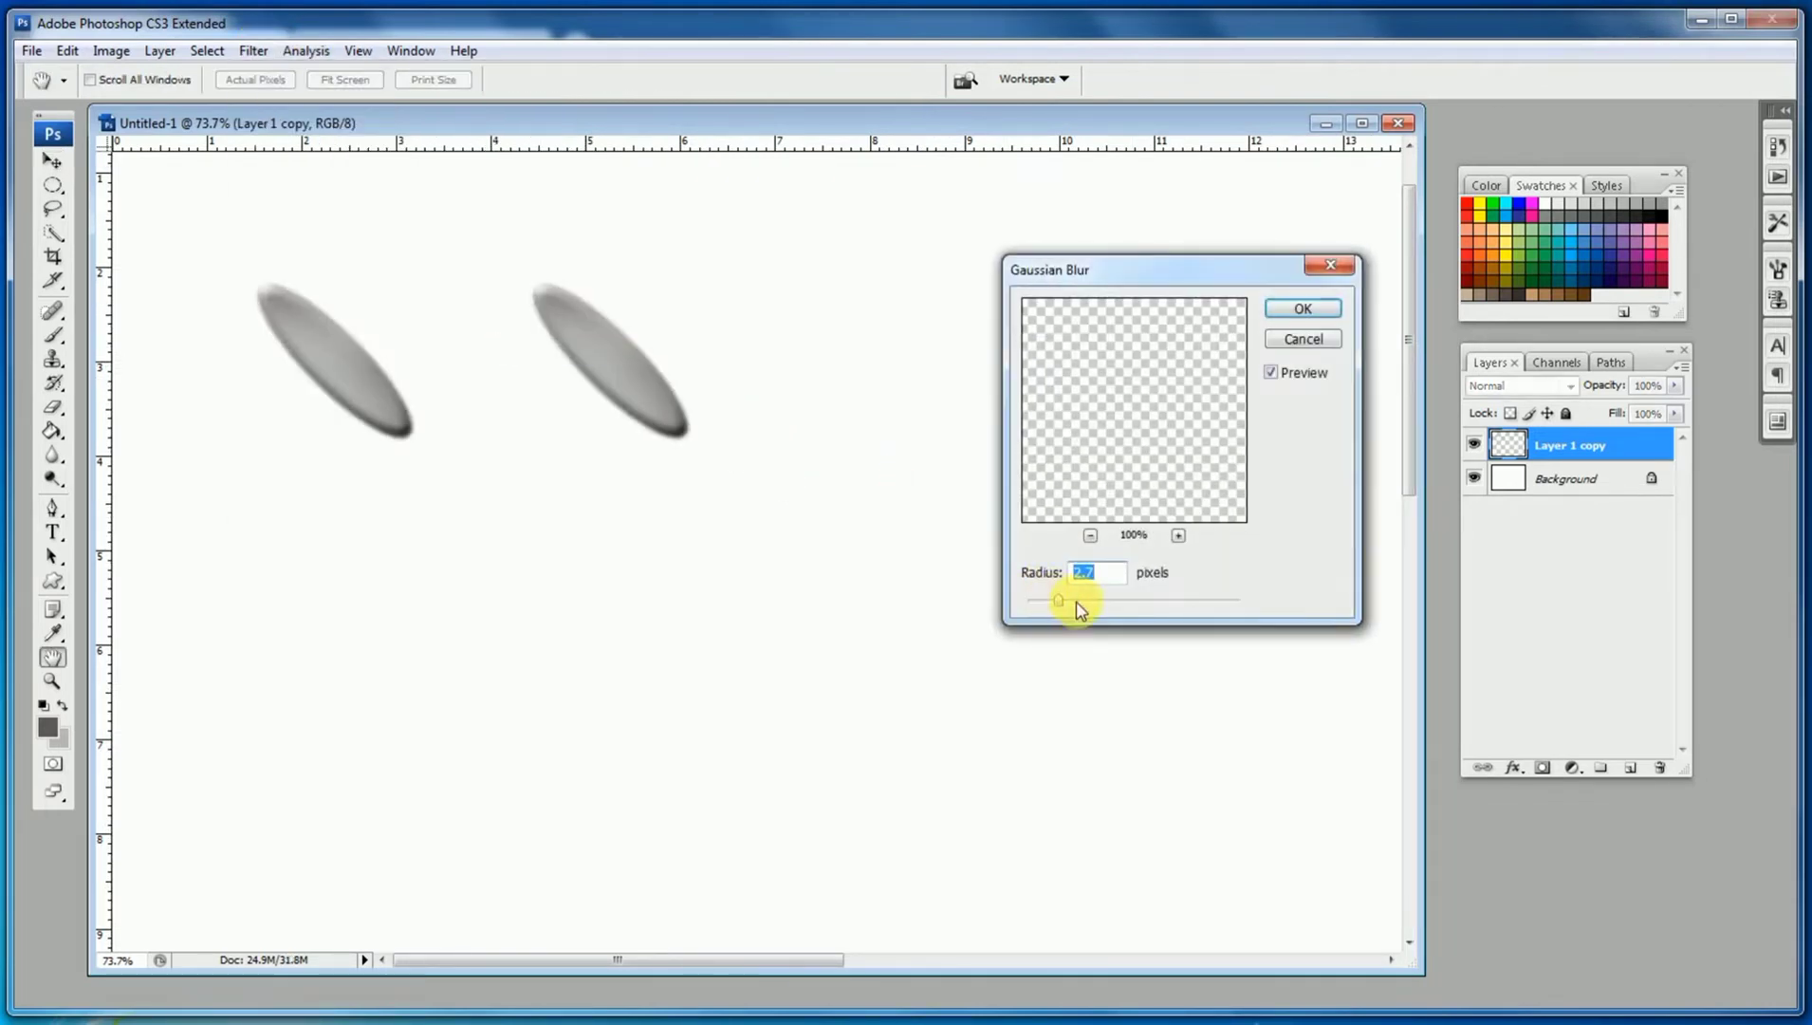
click(1304, 309)
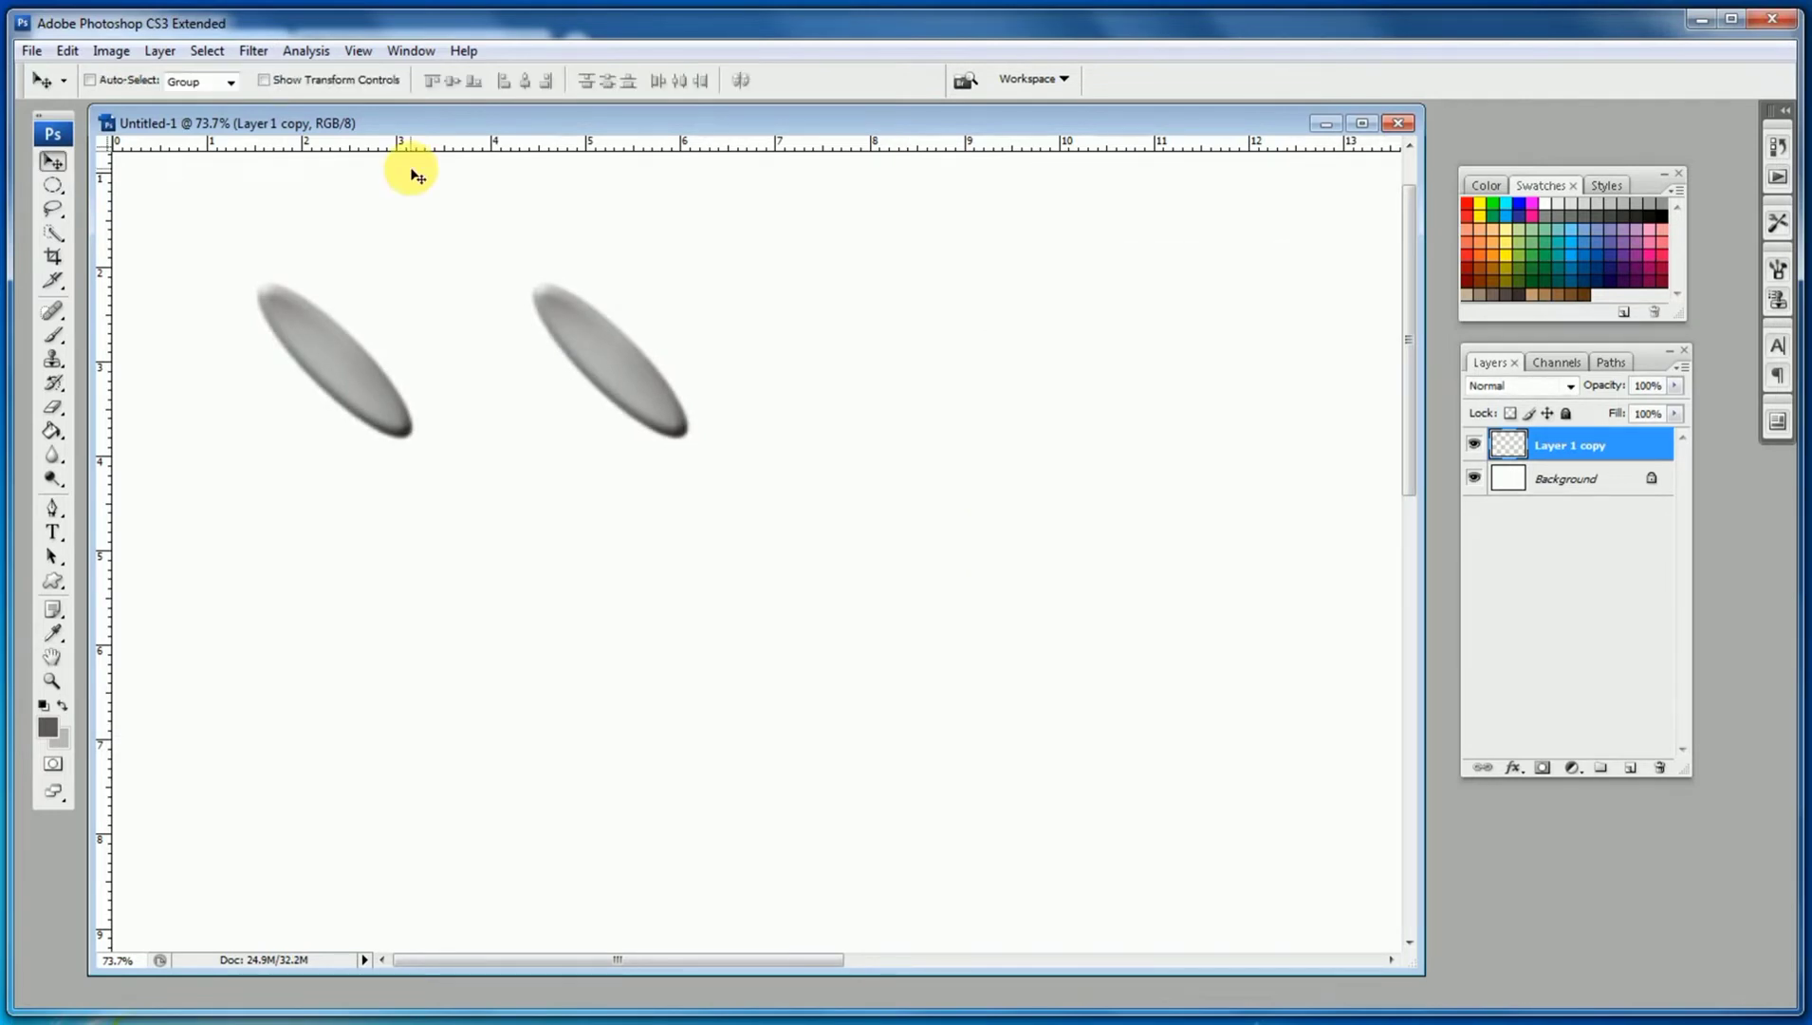
Step: Duplicate the ellipse pair to the right to form an evenly spaced row of four
key(ctrl+minus)
drag(517, 398, 455, 399)
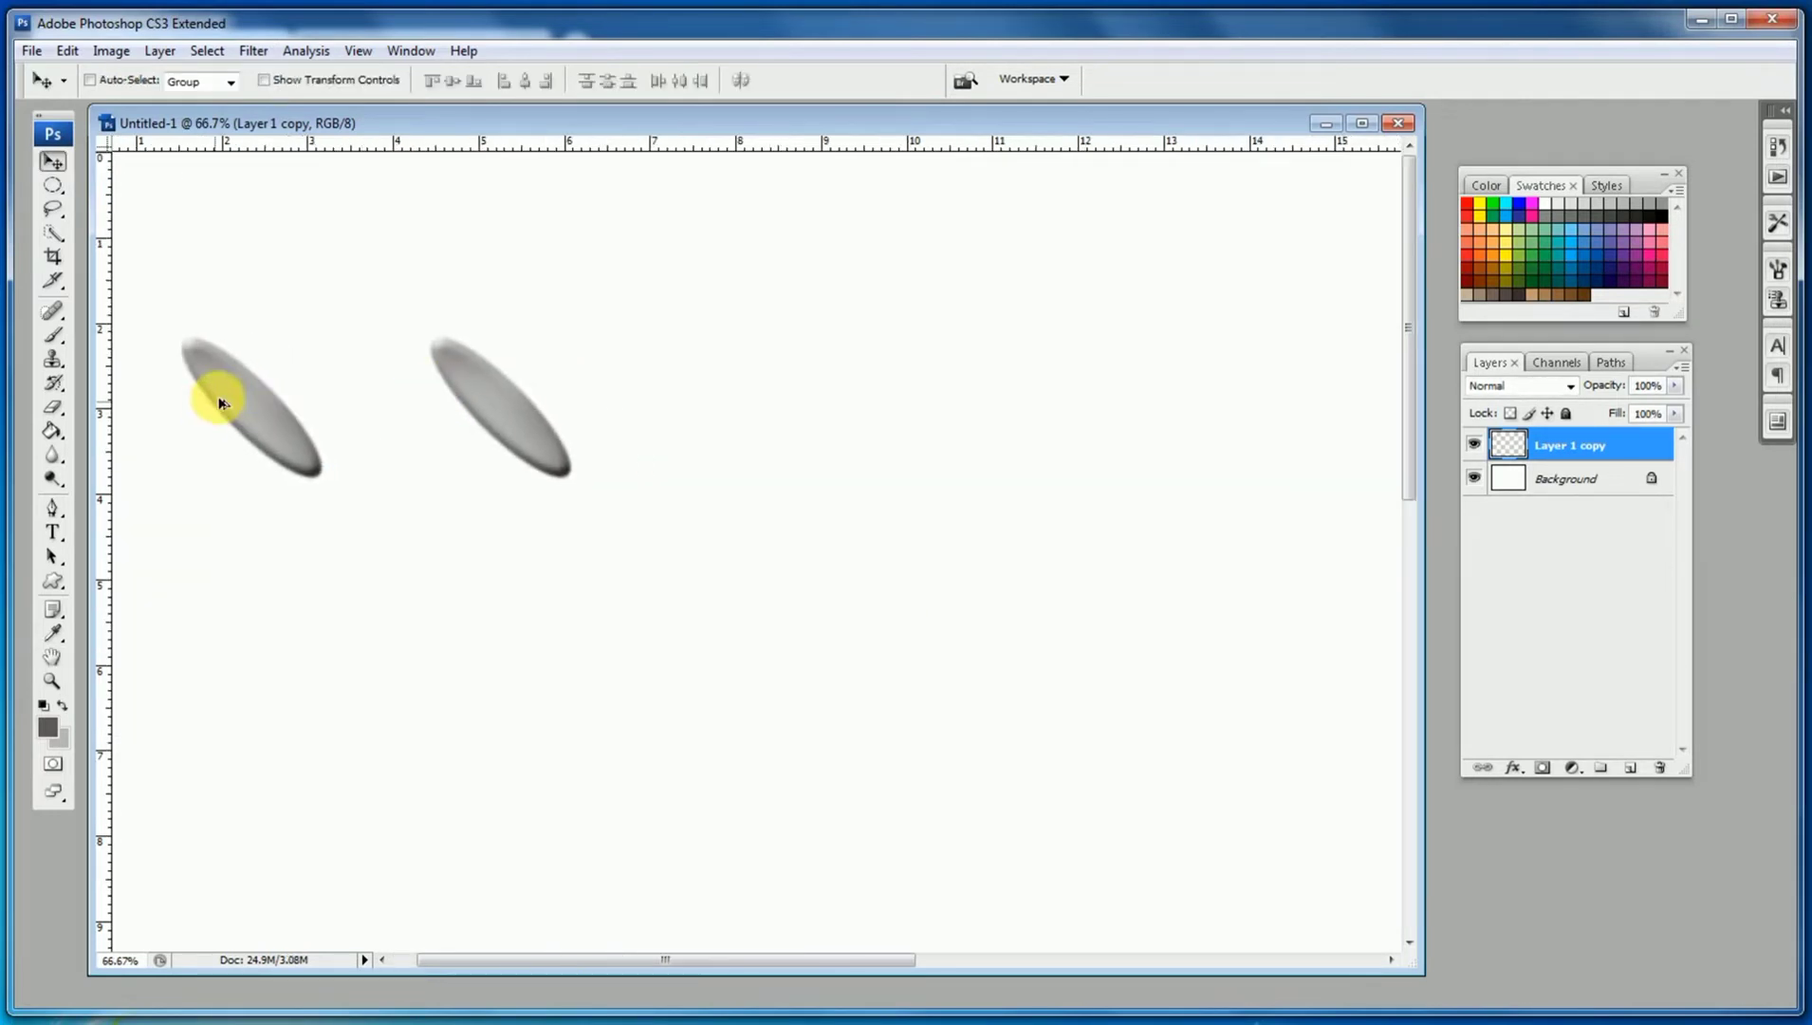
drag(235, 386, 732, 393)
key(ctrl+minus)
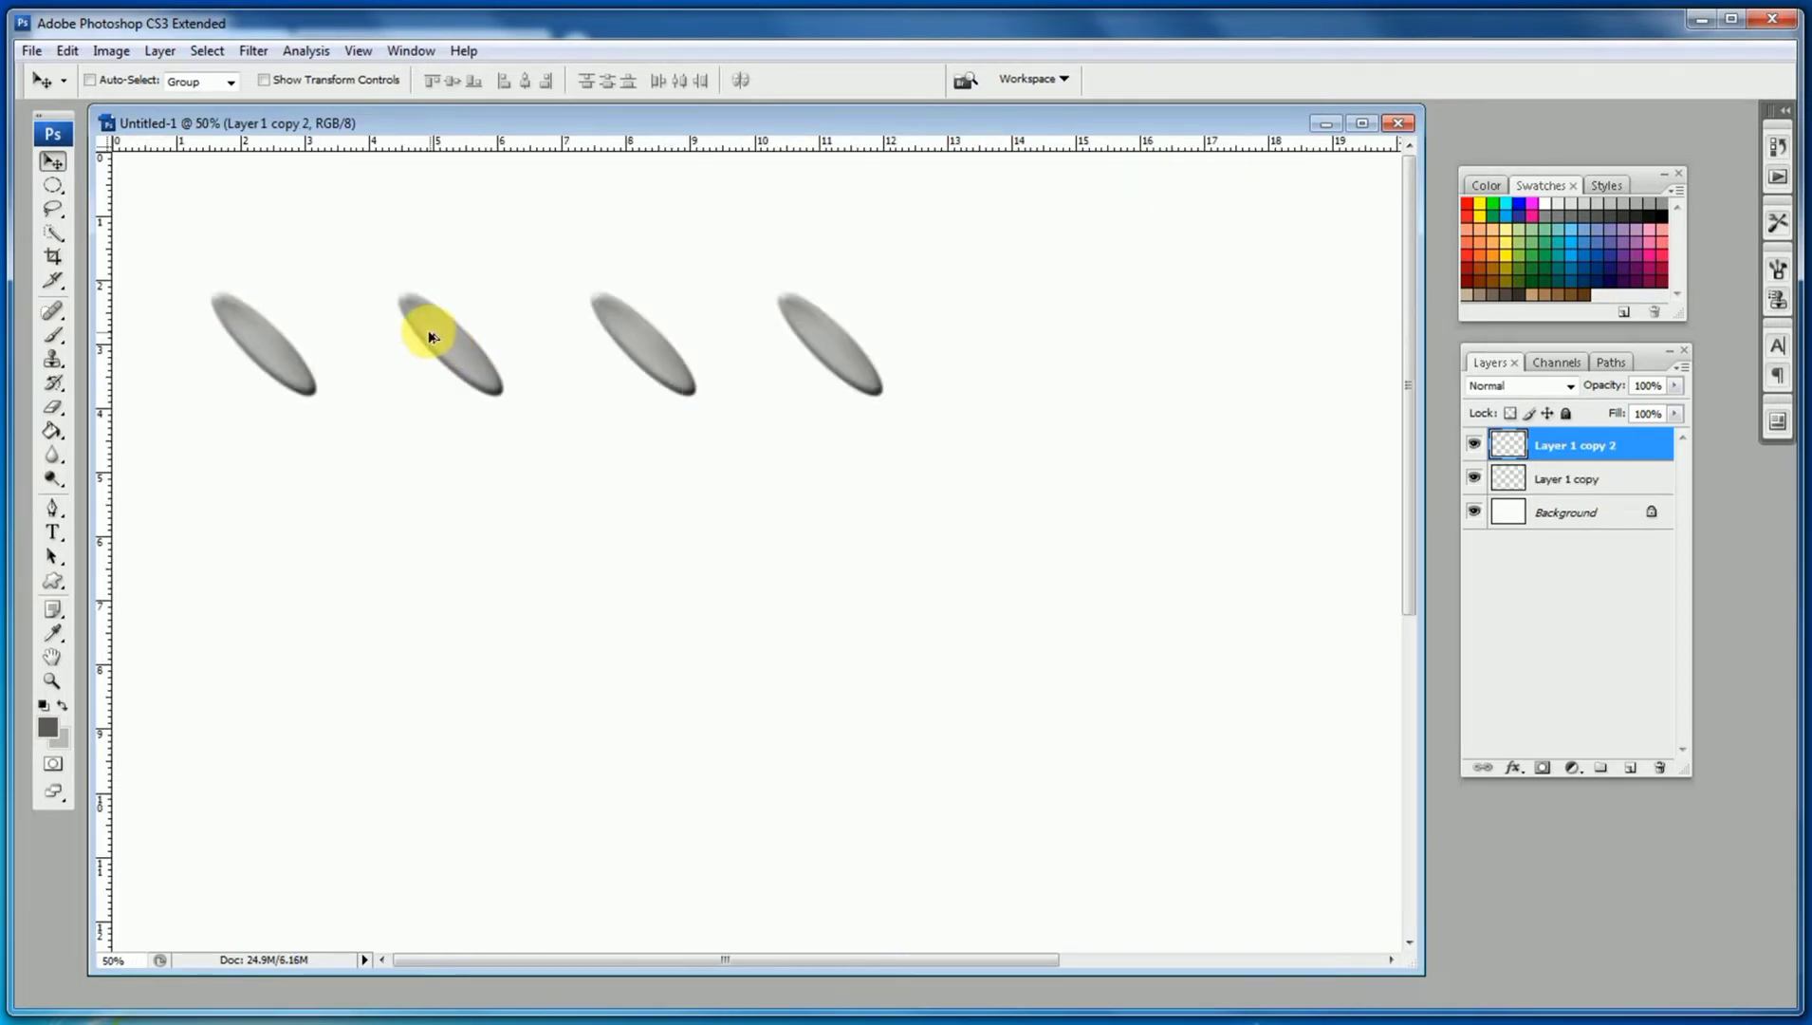
Step: Duplicate both ellipse pairs to the right, and add one more duplicate pair to extend the row to the canvas's right edge
key(ctrl+minus)
key(ctrl+alt+a)
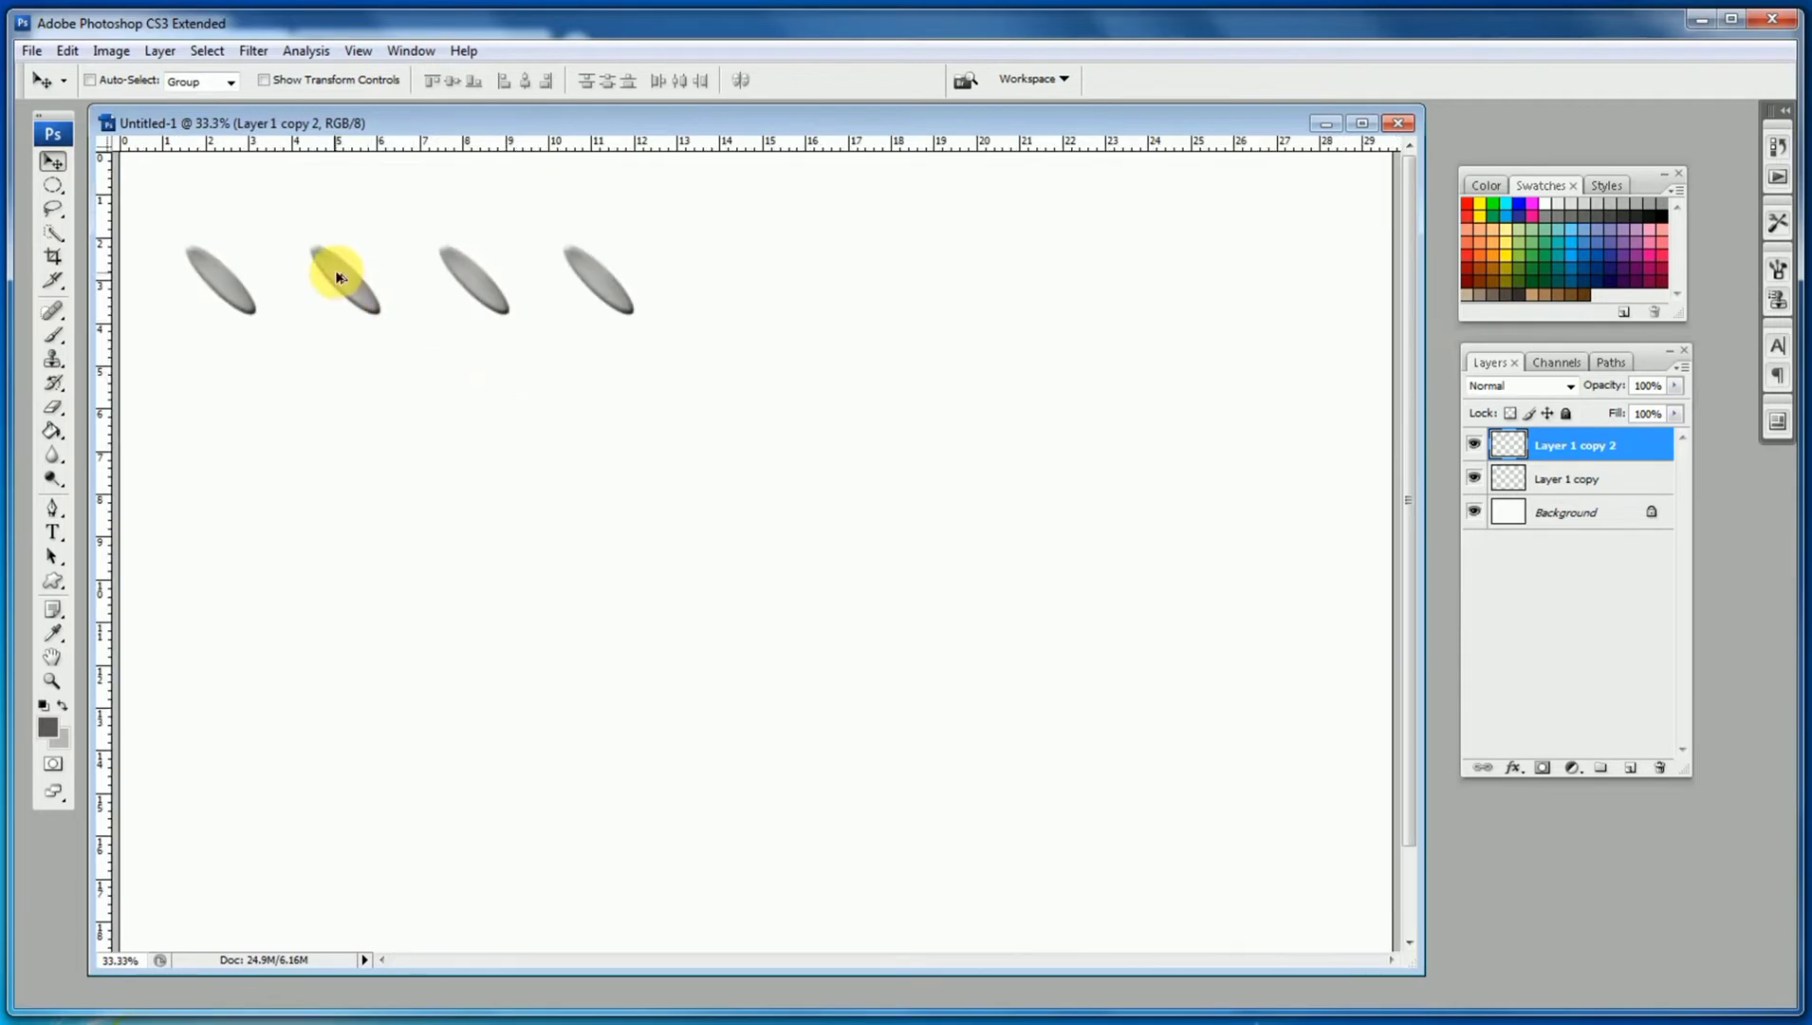
drag(379, 278, 851, 279)
key(ctrl+minus)
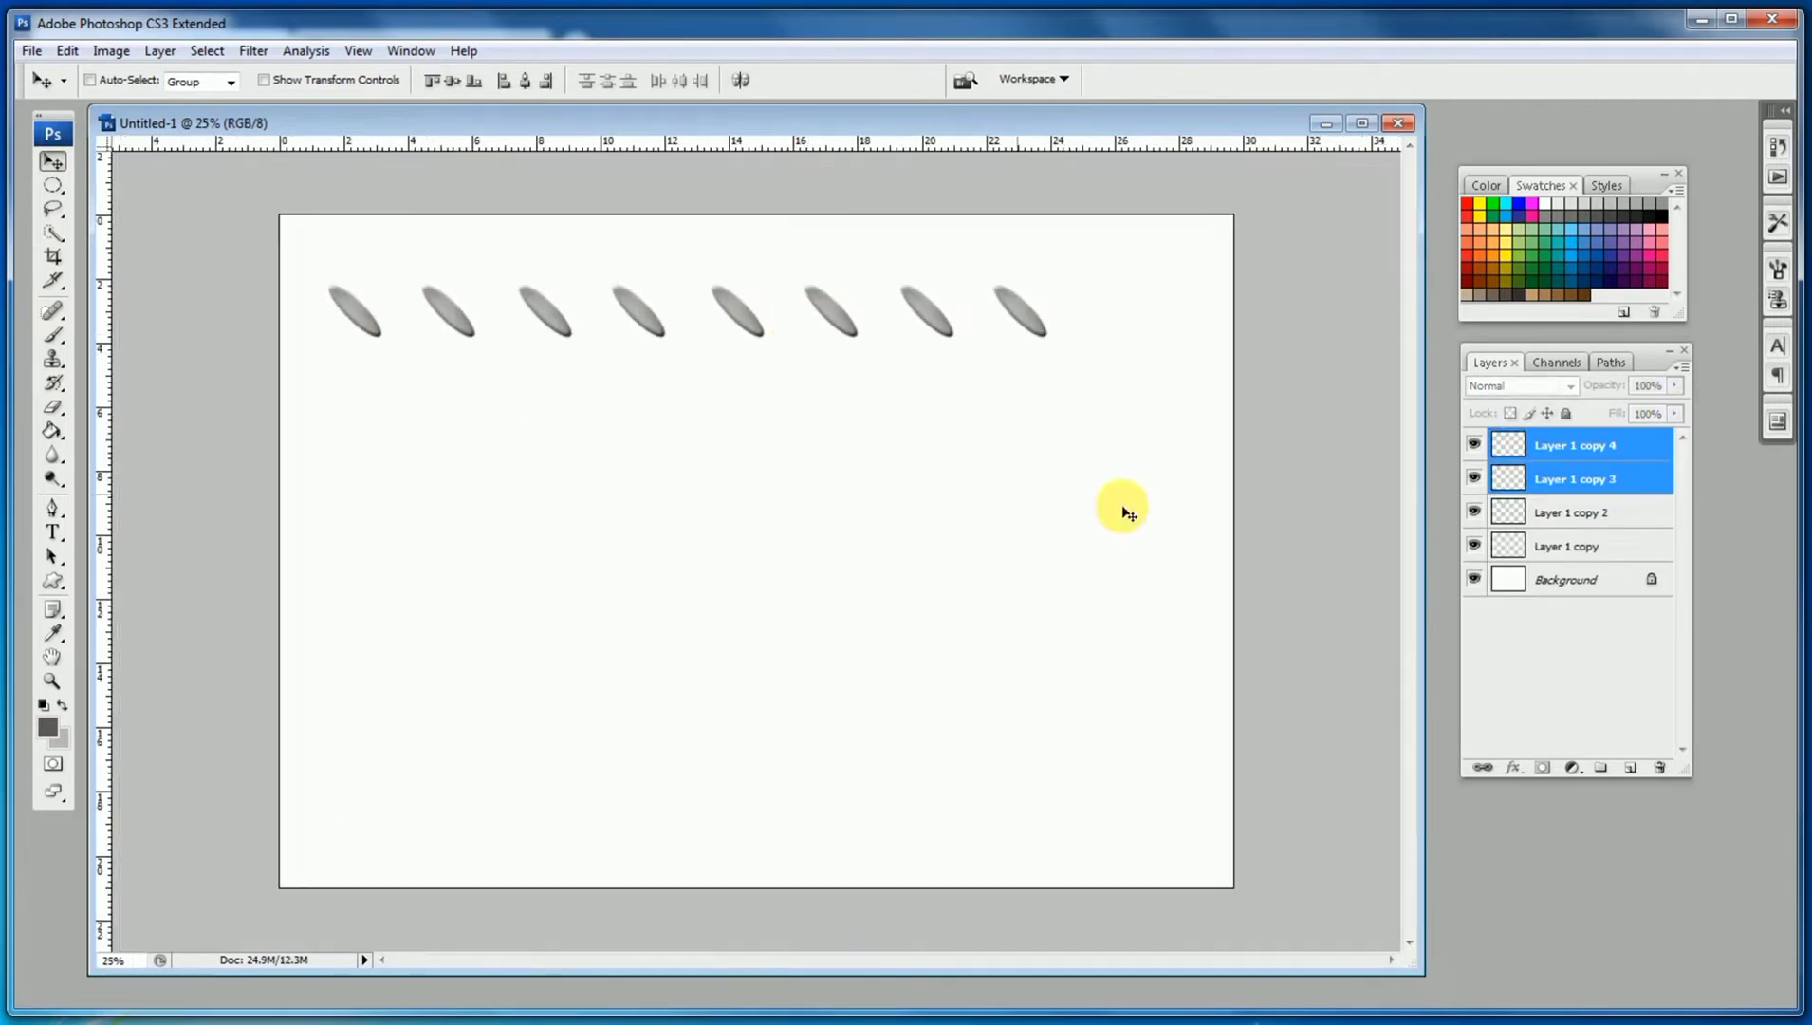
click(1518, 512)
drag(821, 304, 1186, 300)
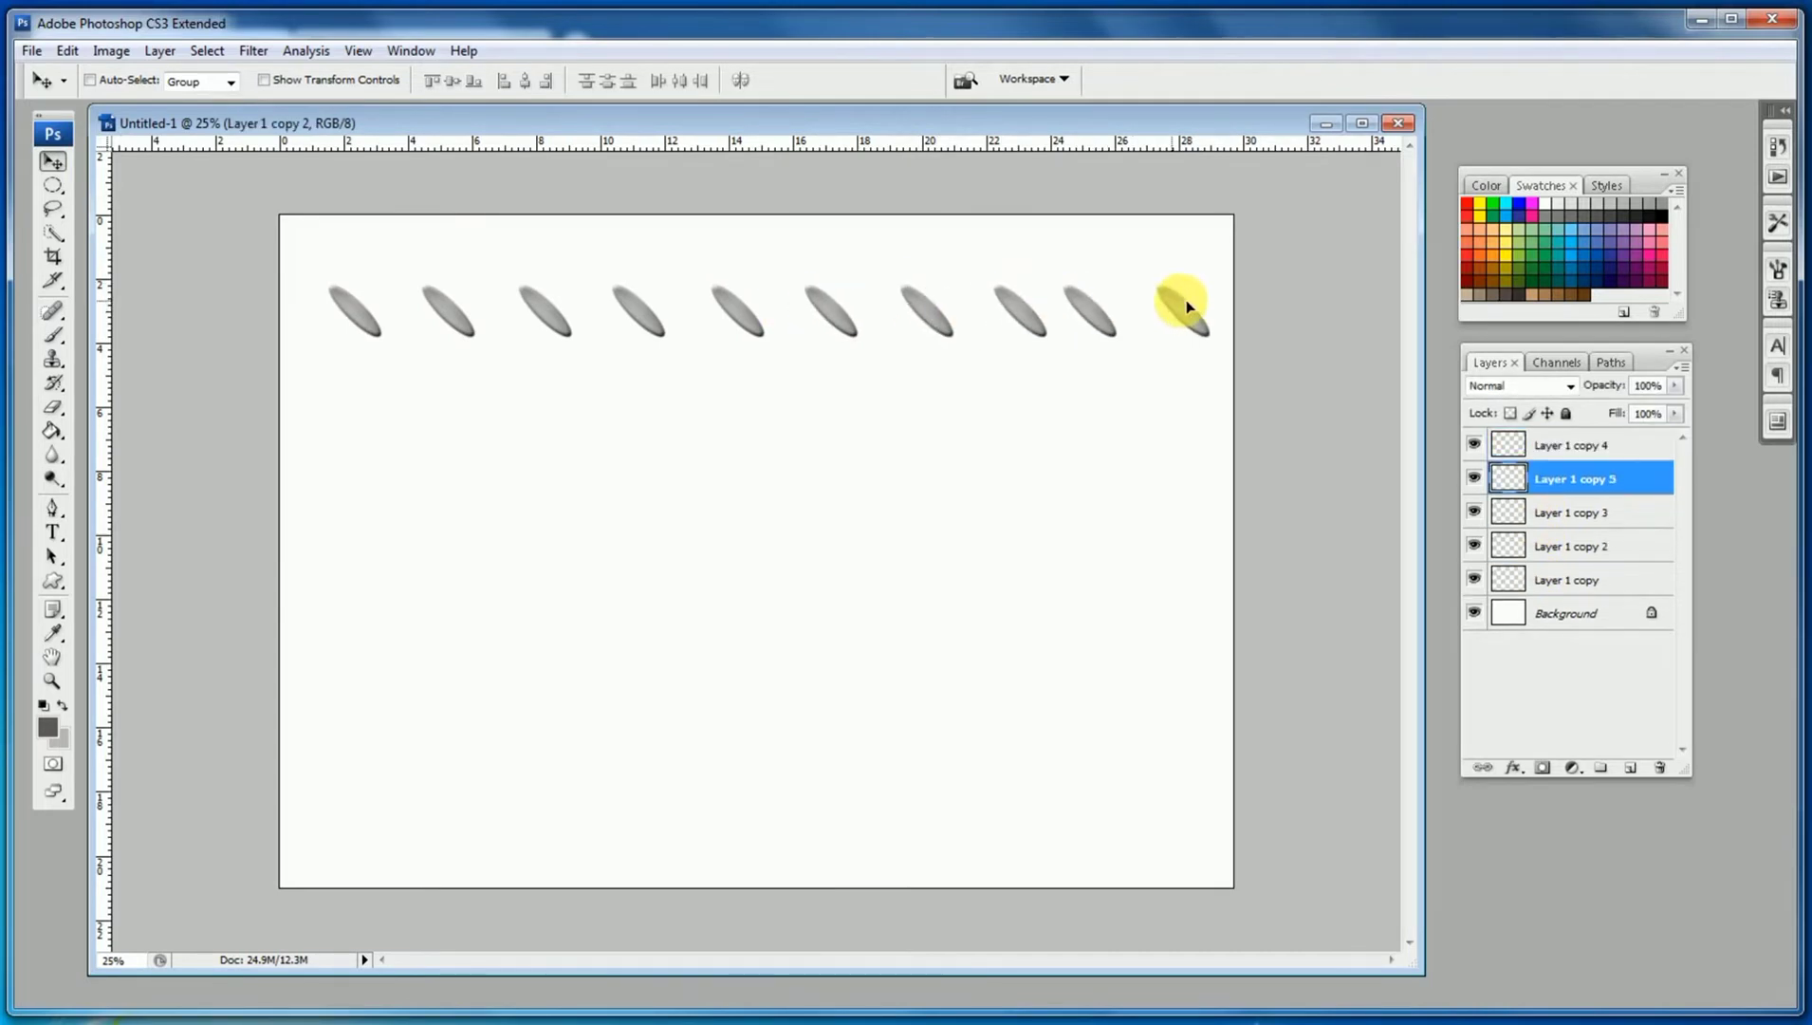
Step: Merge all the ellipse row layers into one layer and move the row up to the canvas's upper edge
click(1575, 445)
shift+click(1569, 579)
key(ctrl+e)
drag(991, 297, 970, 256)
click(636, 252)
click(583, 215)
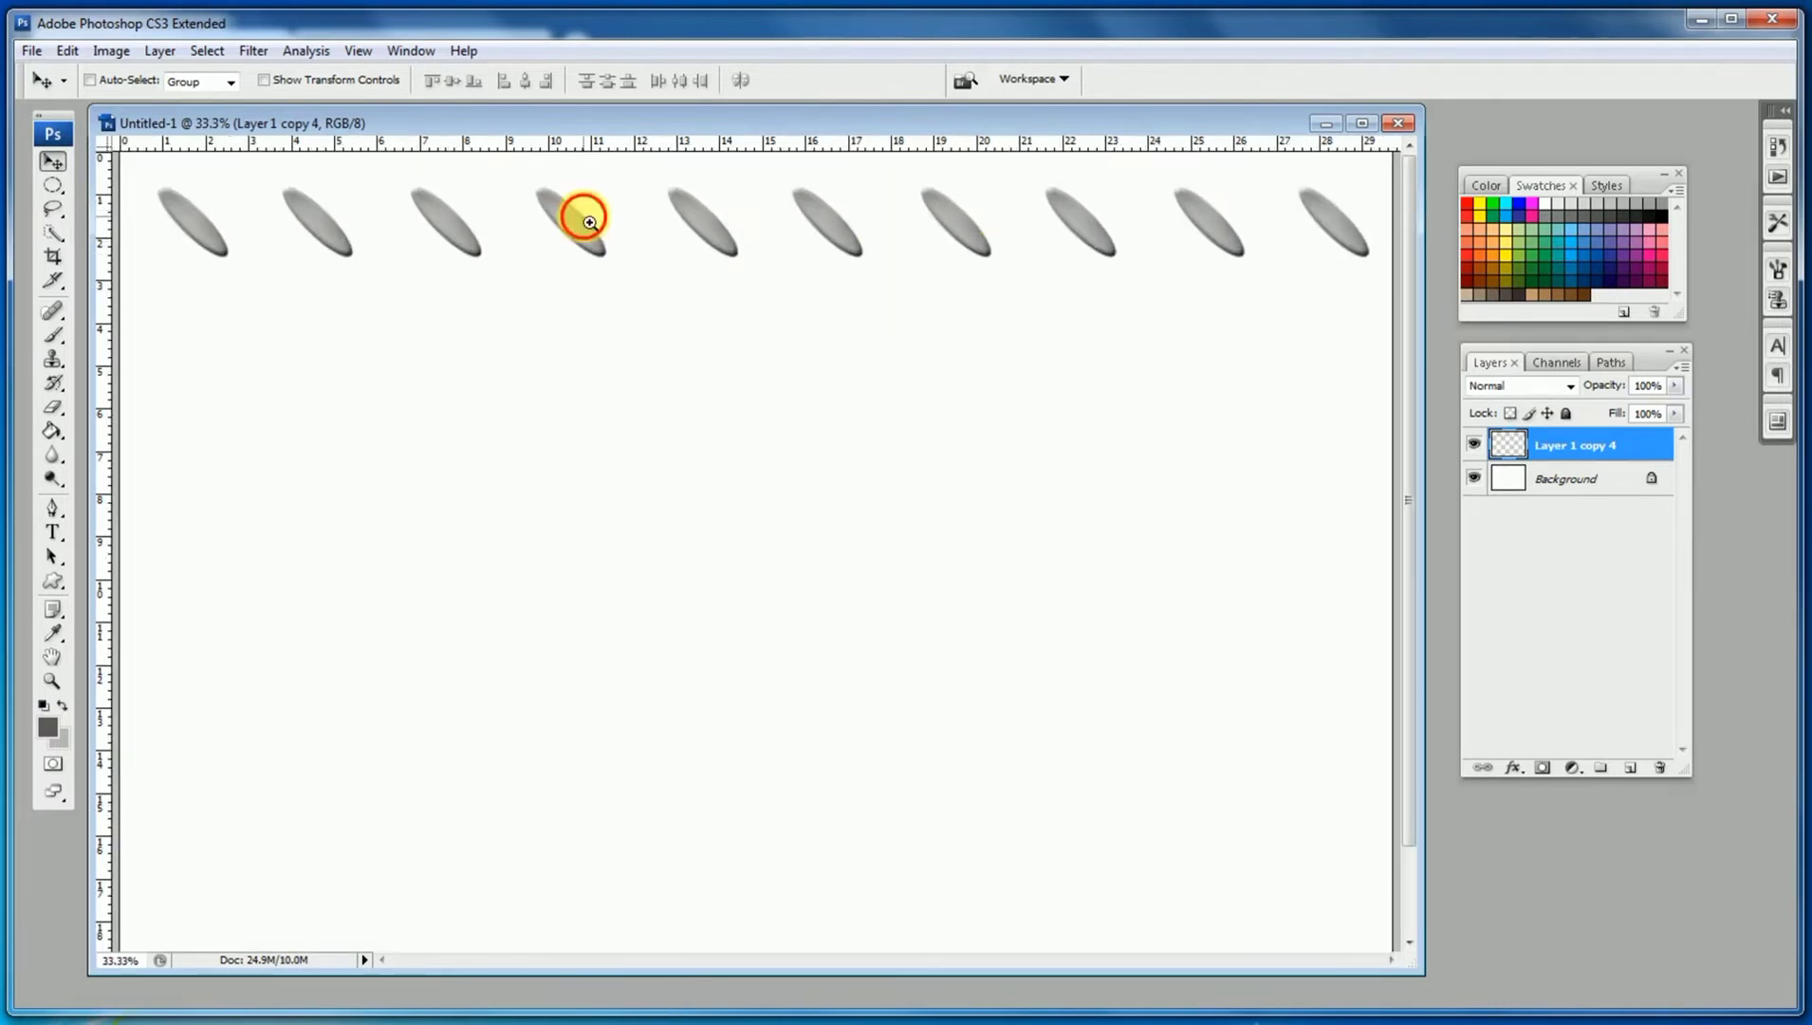
Step: Duplicate the ellipse row below, flip the copy horizontally, and nest it in the gaps just beneath the first row
drag(557, 252, 554, 458)
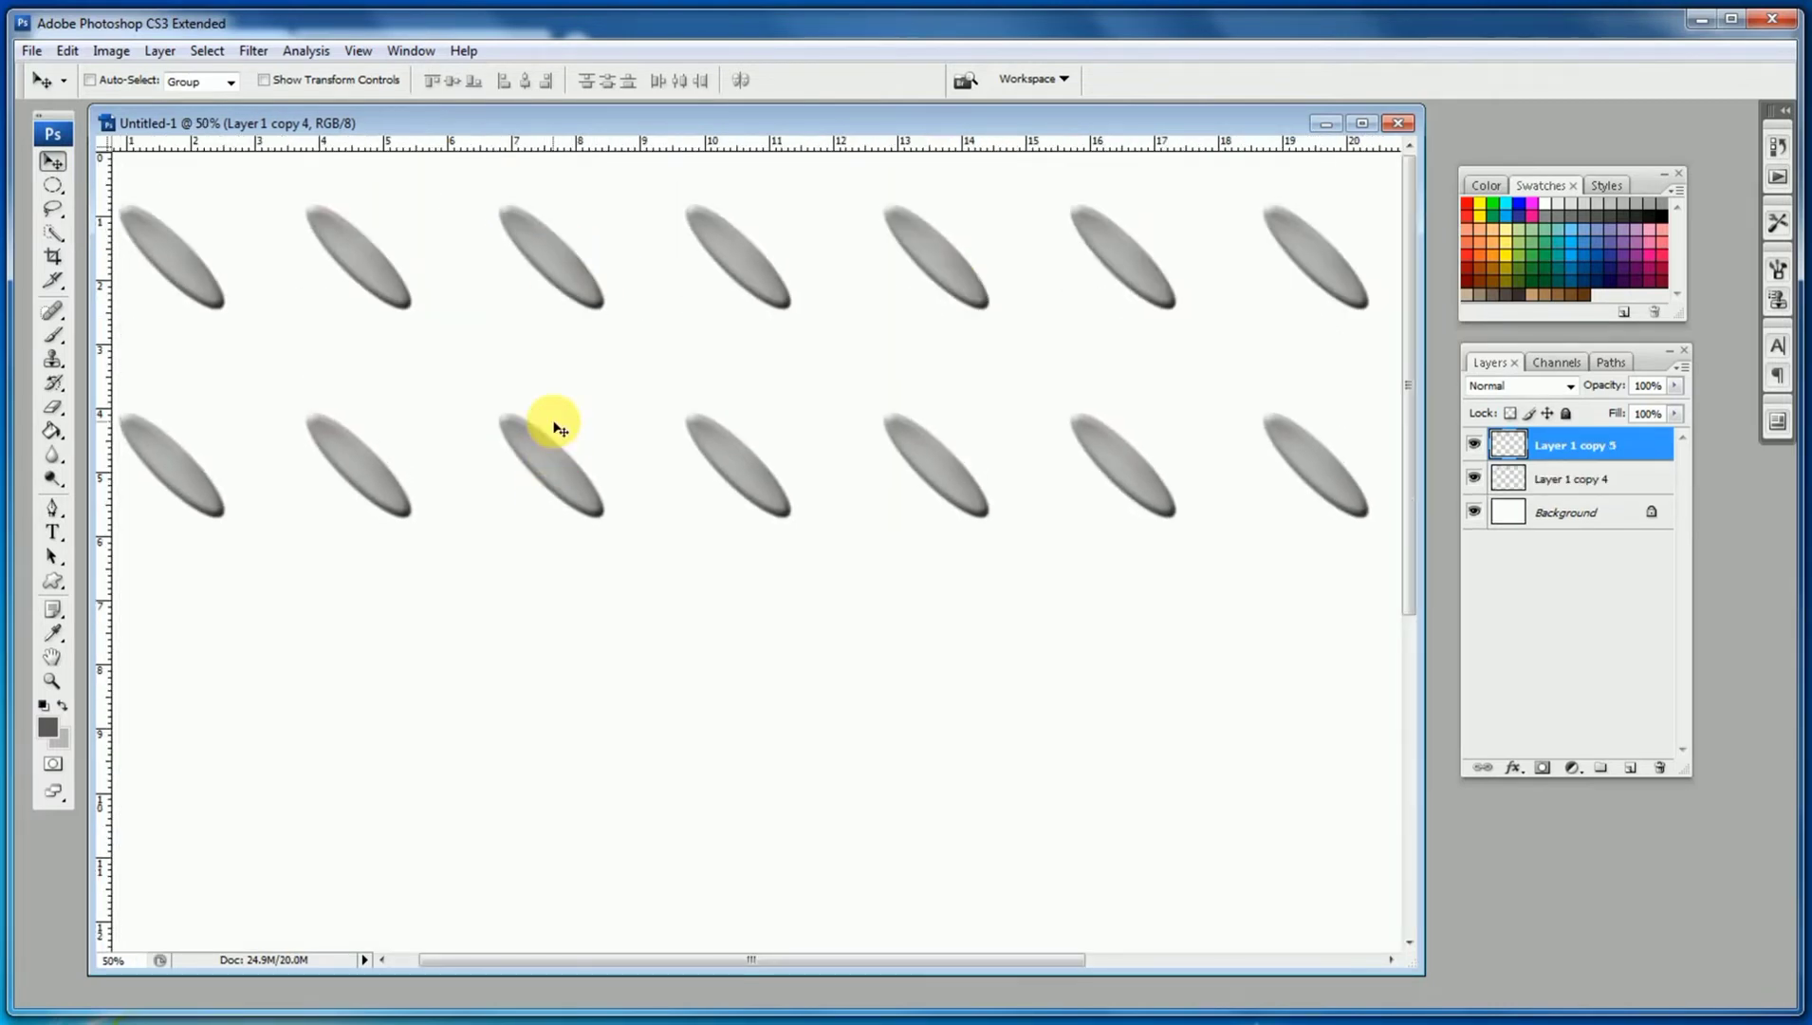
click(68, 50)
mouse_move(152, 434)
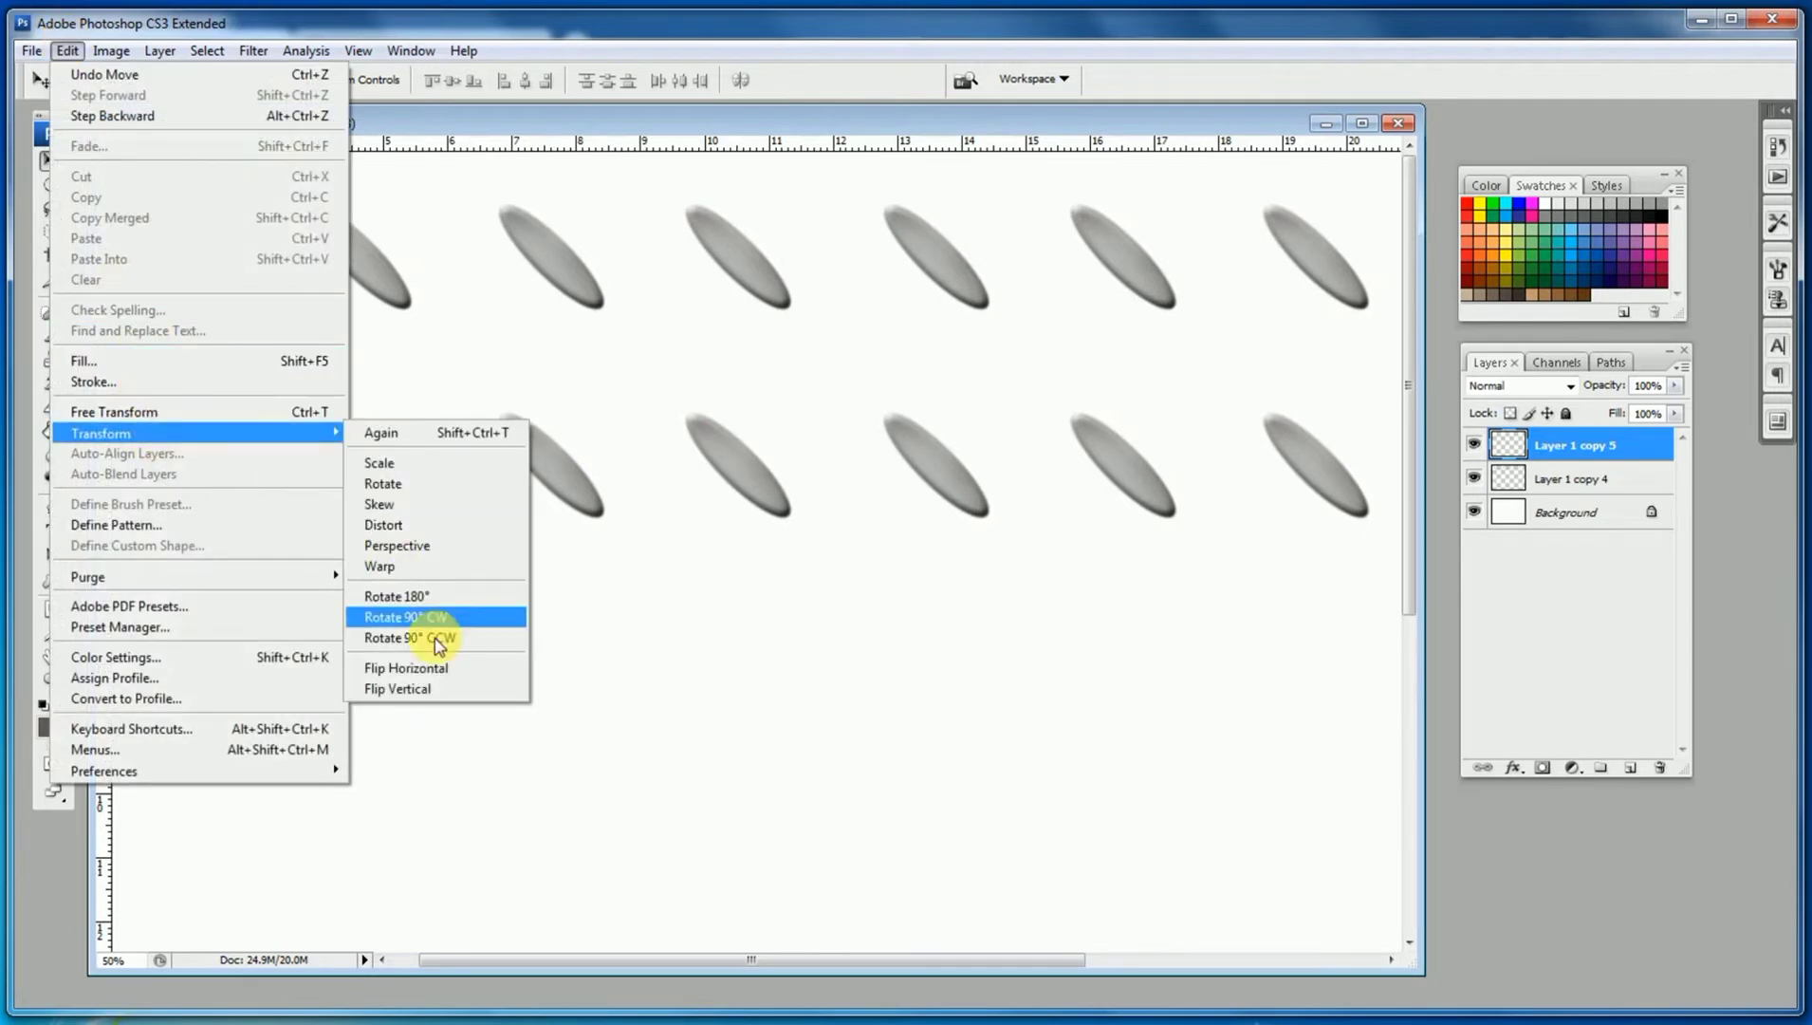
click(465, 661)
drag(759, 479, 651, 356)
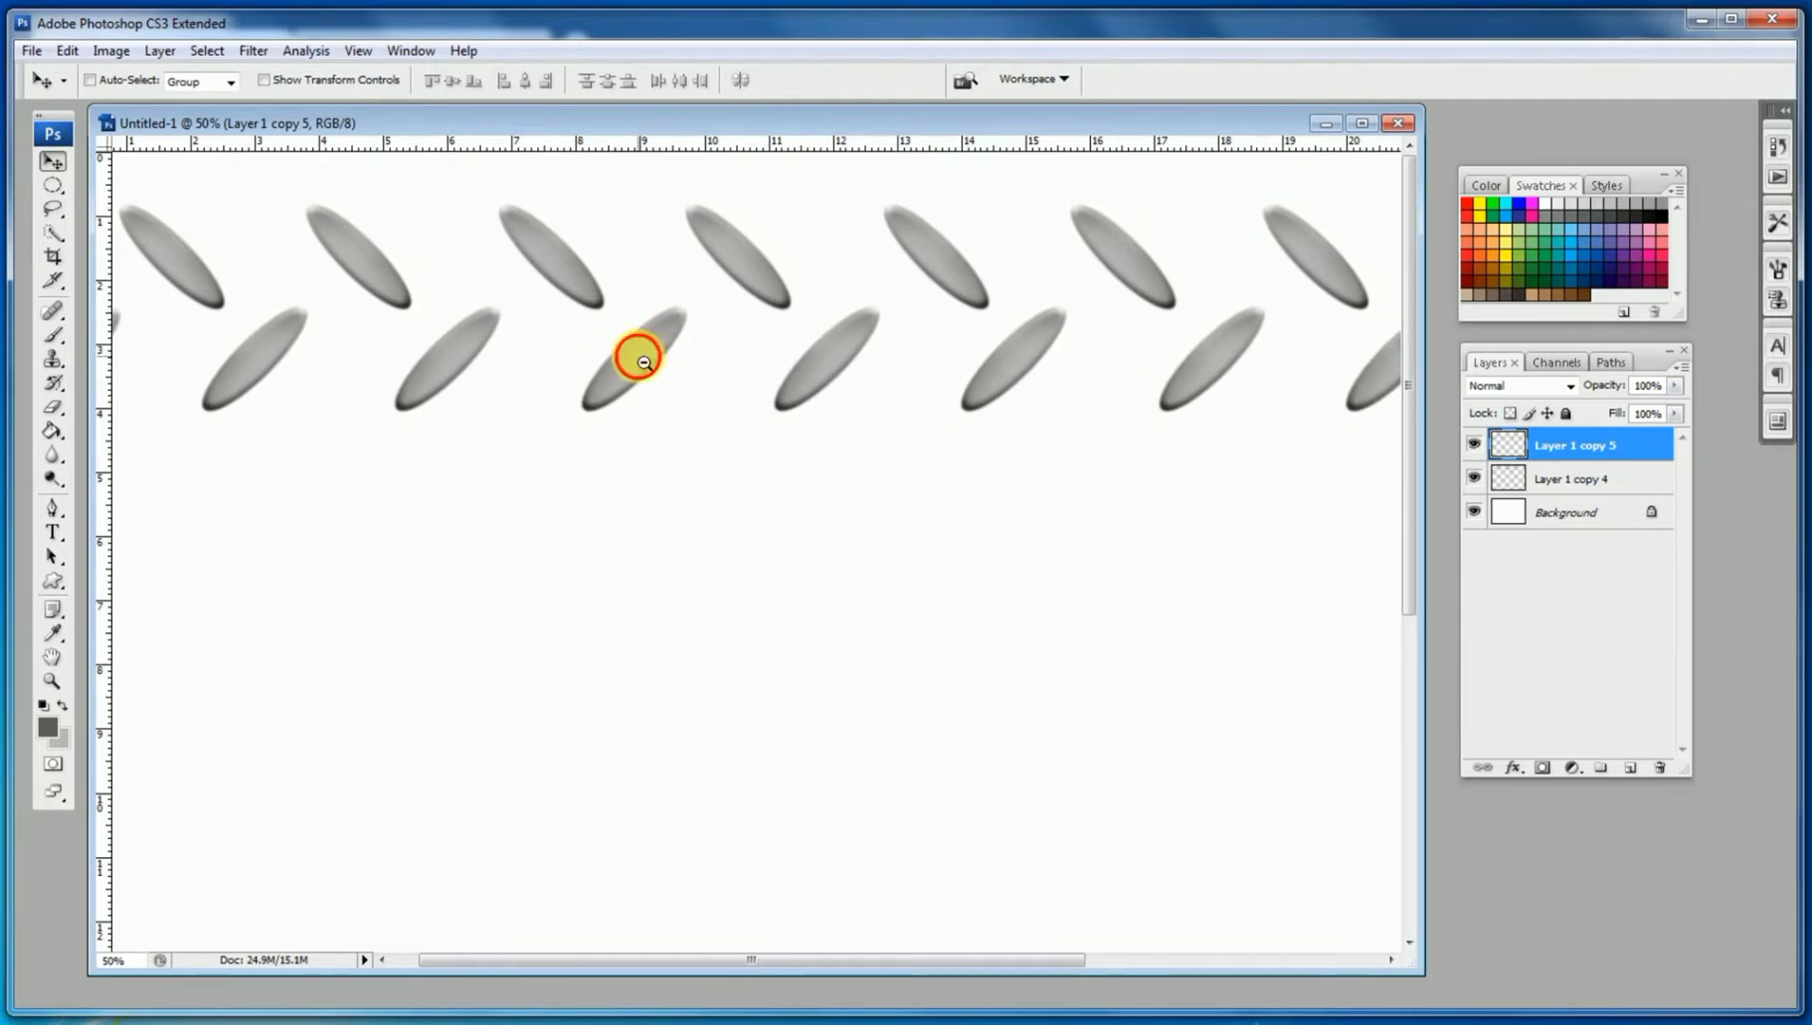
Step: Merge the two oppositely slanted ellipse rows into a single layer
alt+click(644, 361)
shift+click(1554, 484)
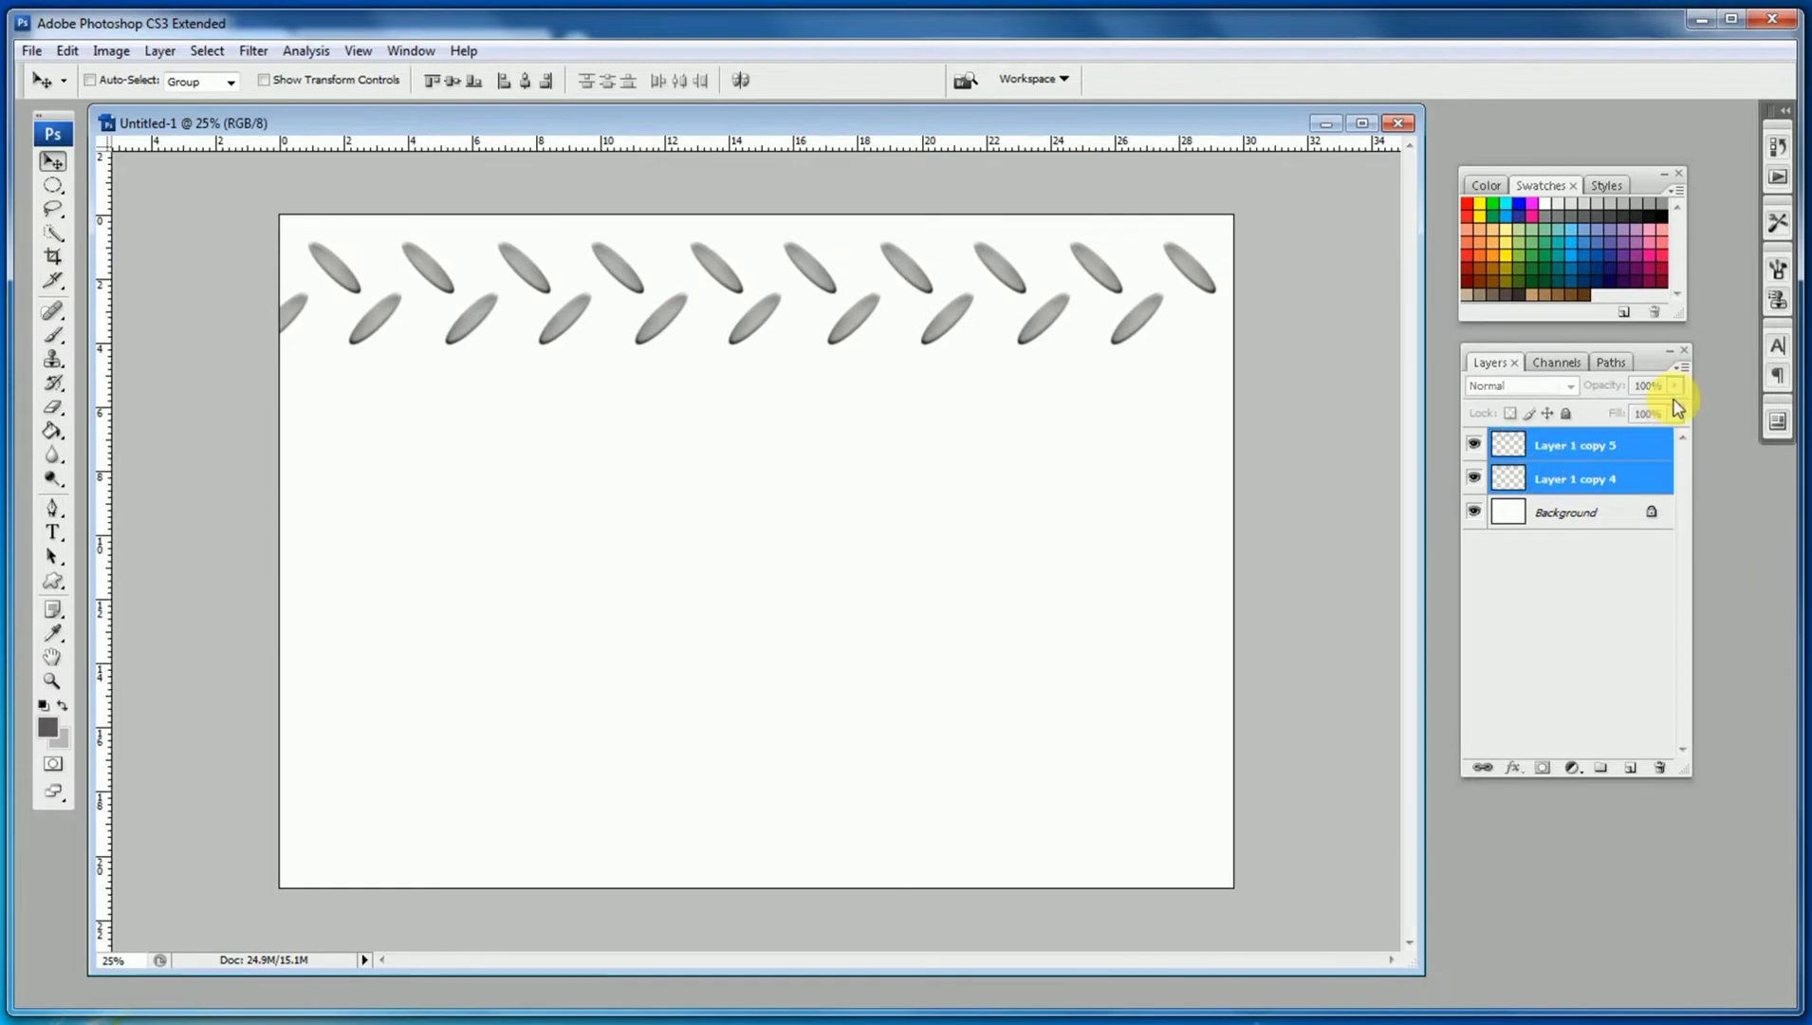
click(1682, 366)
click(1707, 741)
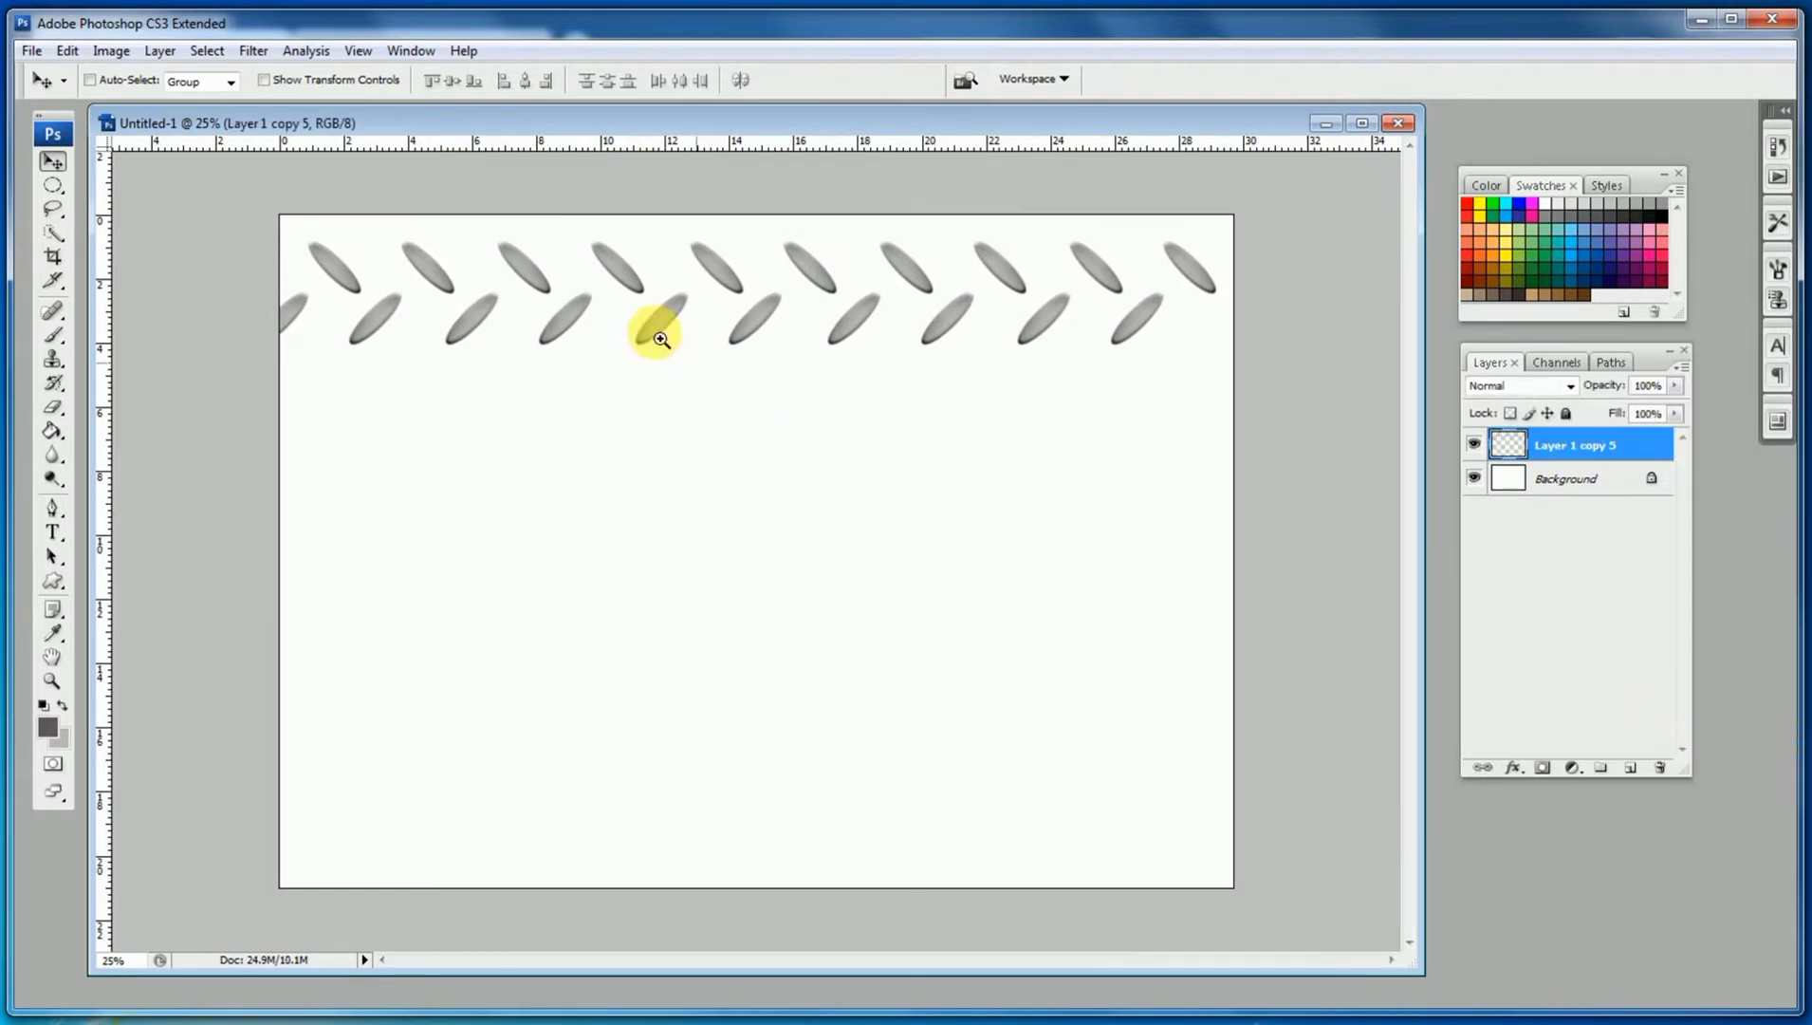
Step: Duplicate the merged double row downward at even spacing until there are eight alternating rows
ctrl+click(559, 233)
drag(574, 223, 565, 371)
key(ctrl+j)
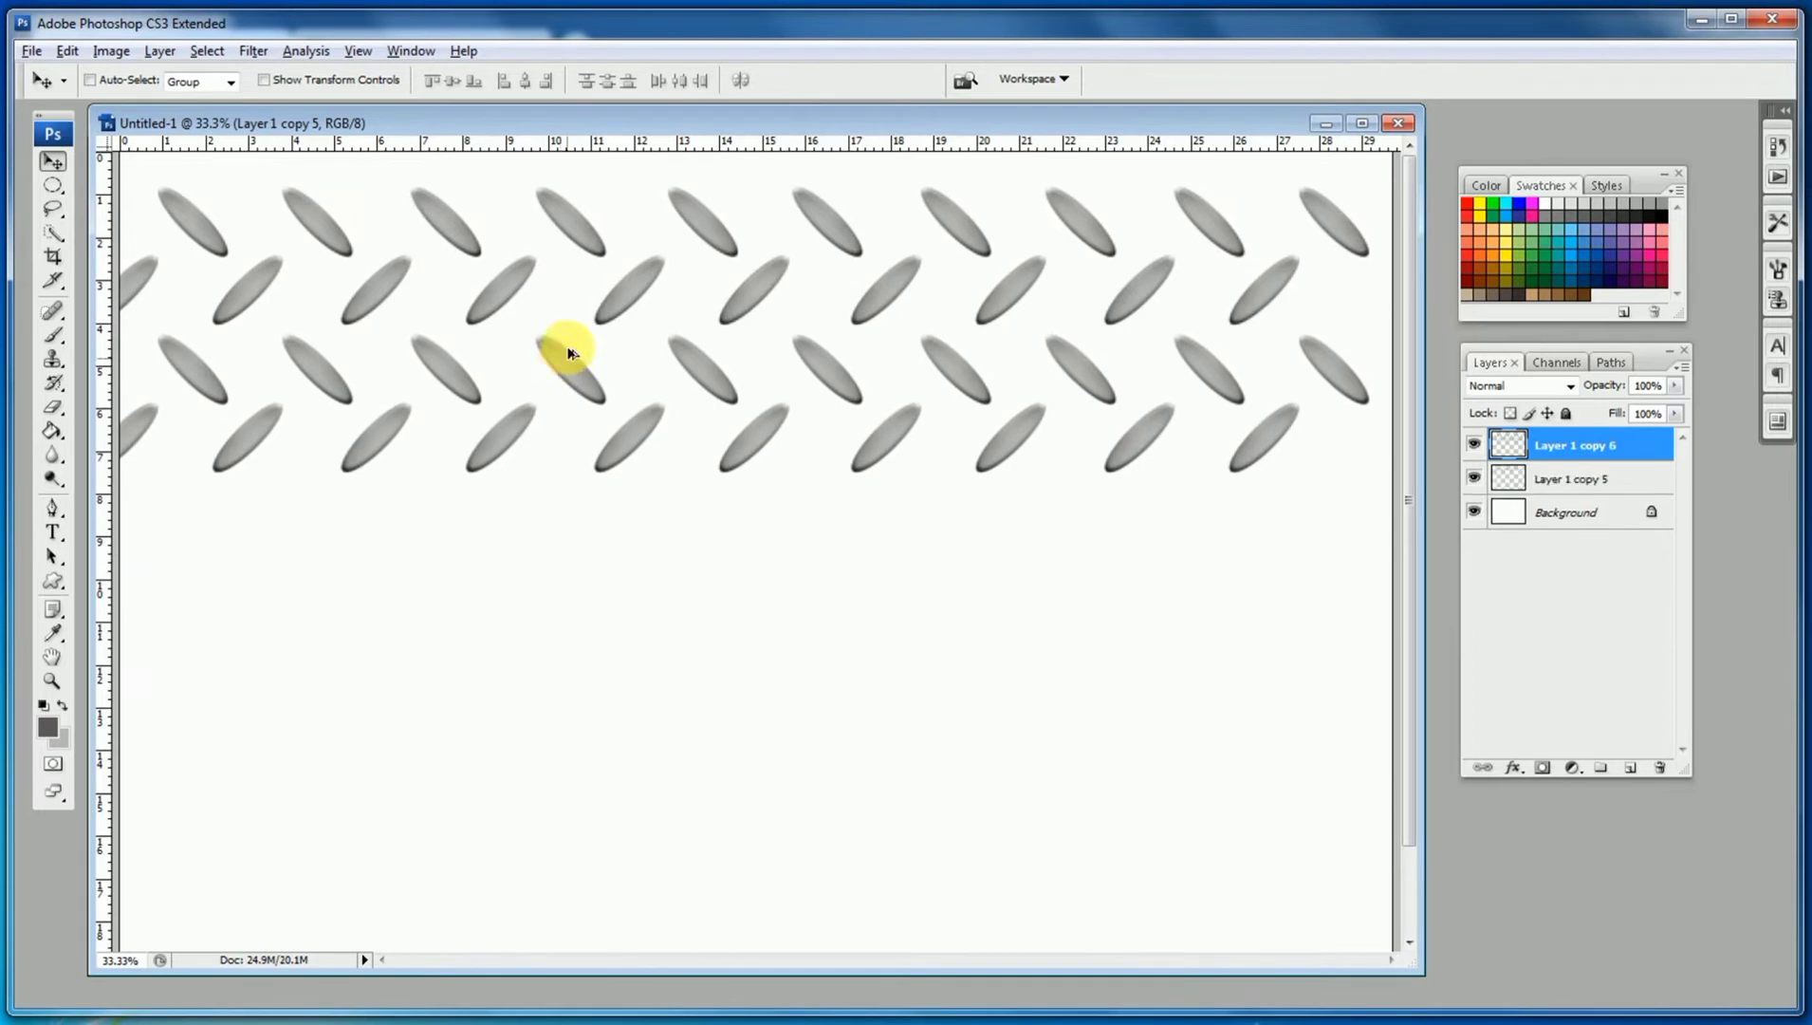
drag(572, 218, 558, 515)
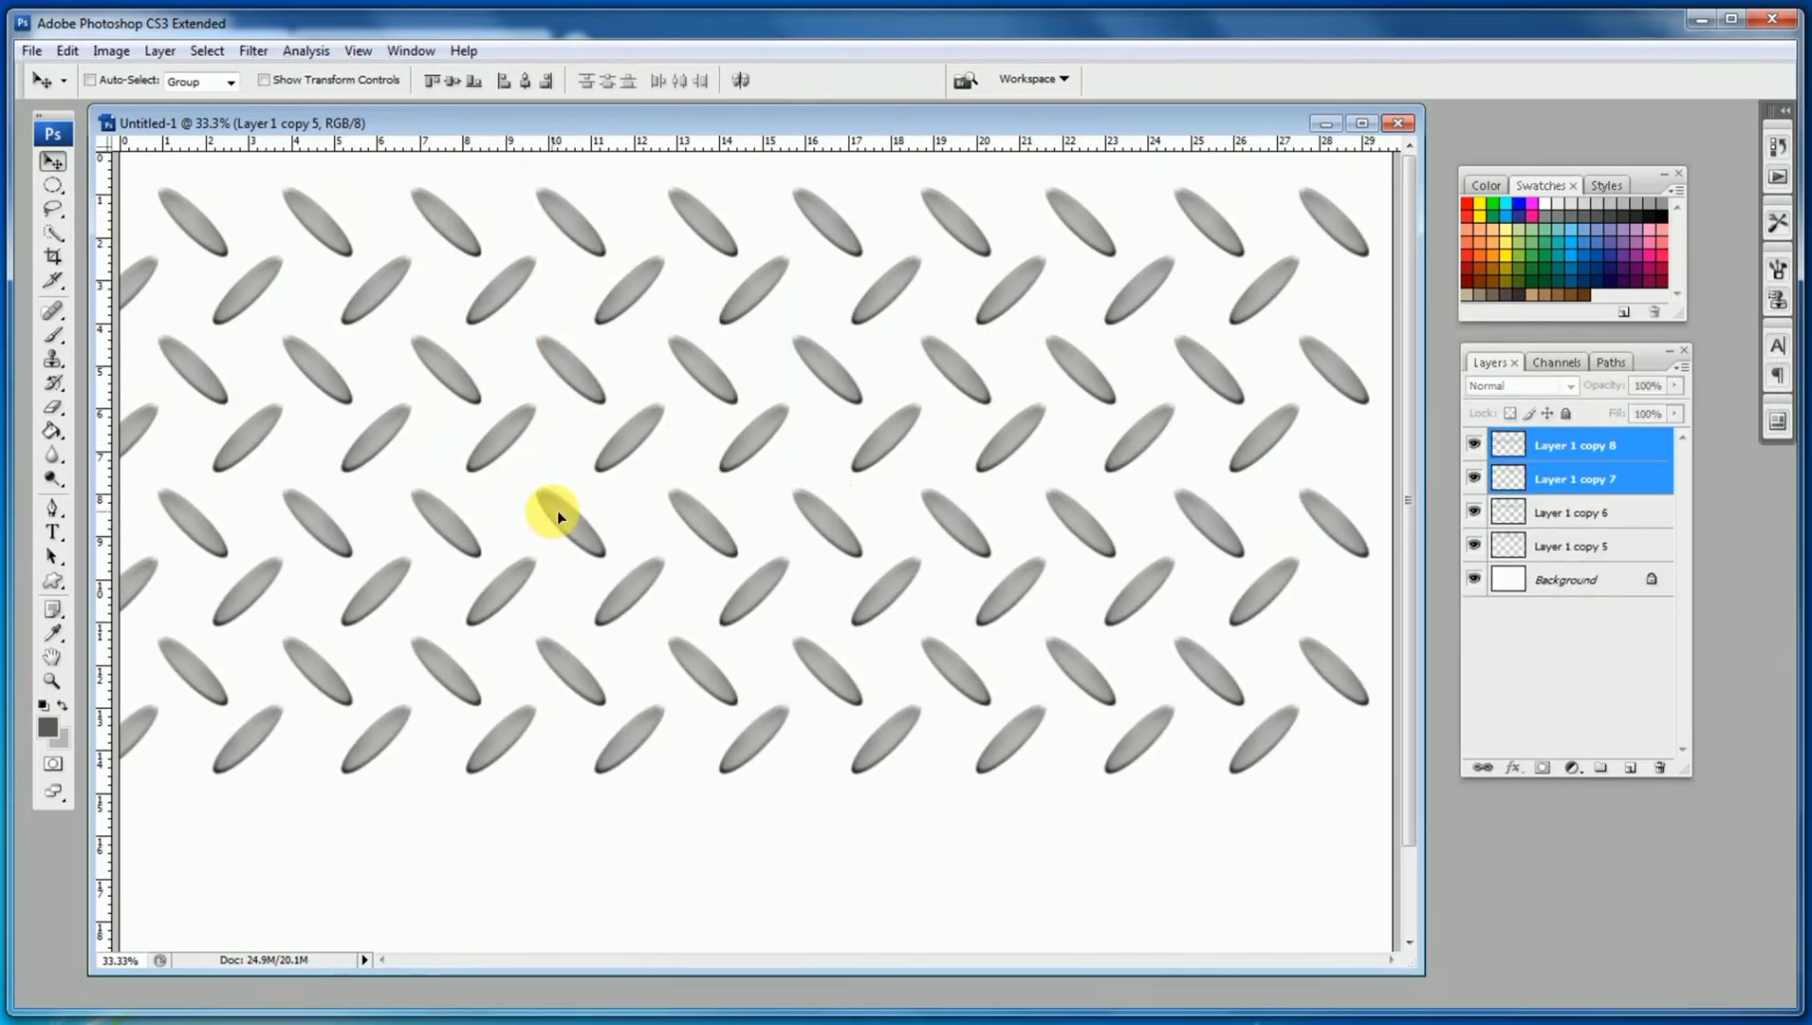
Step: Merge the four double-row layers into a single pattern layer
alt+click(607, 481)
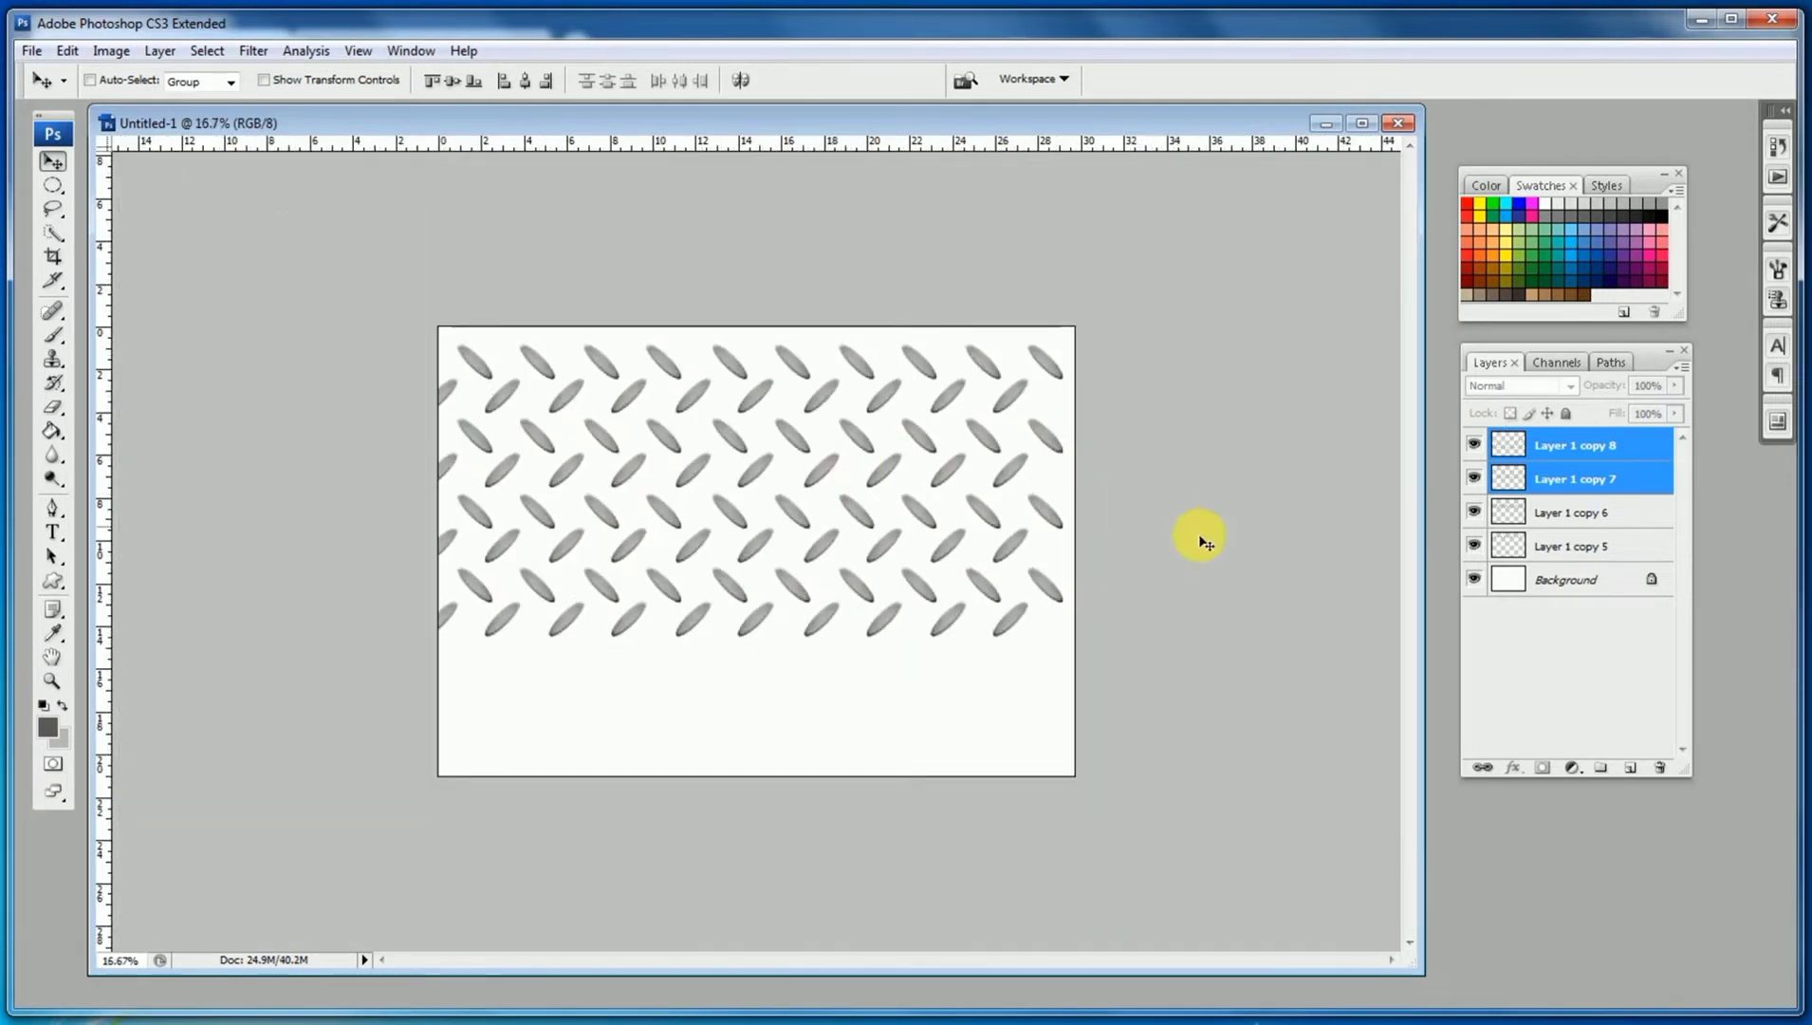
click(1578, 553)
shift+click(1594, 445)
click(1681, 366)
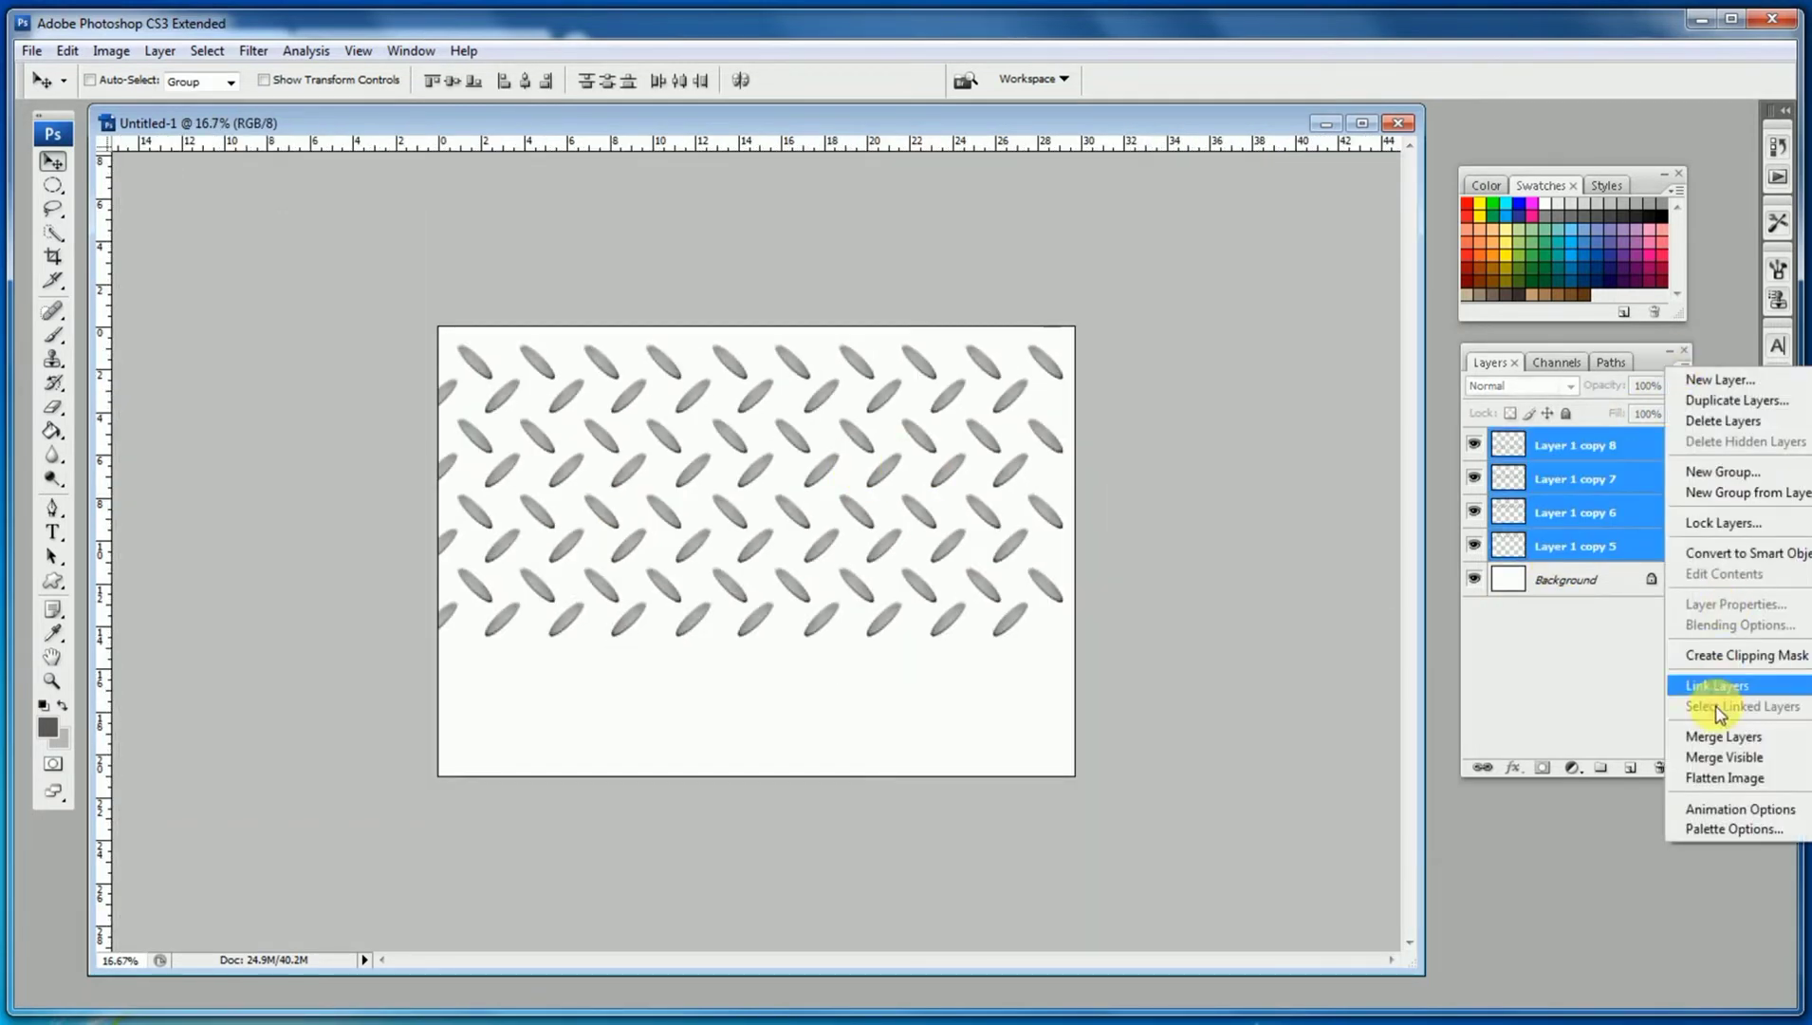
click(1717, 739)
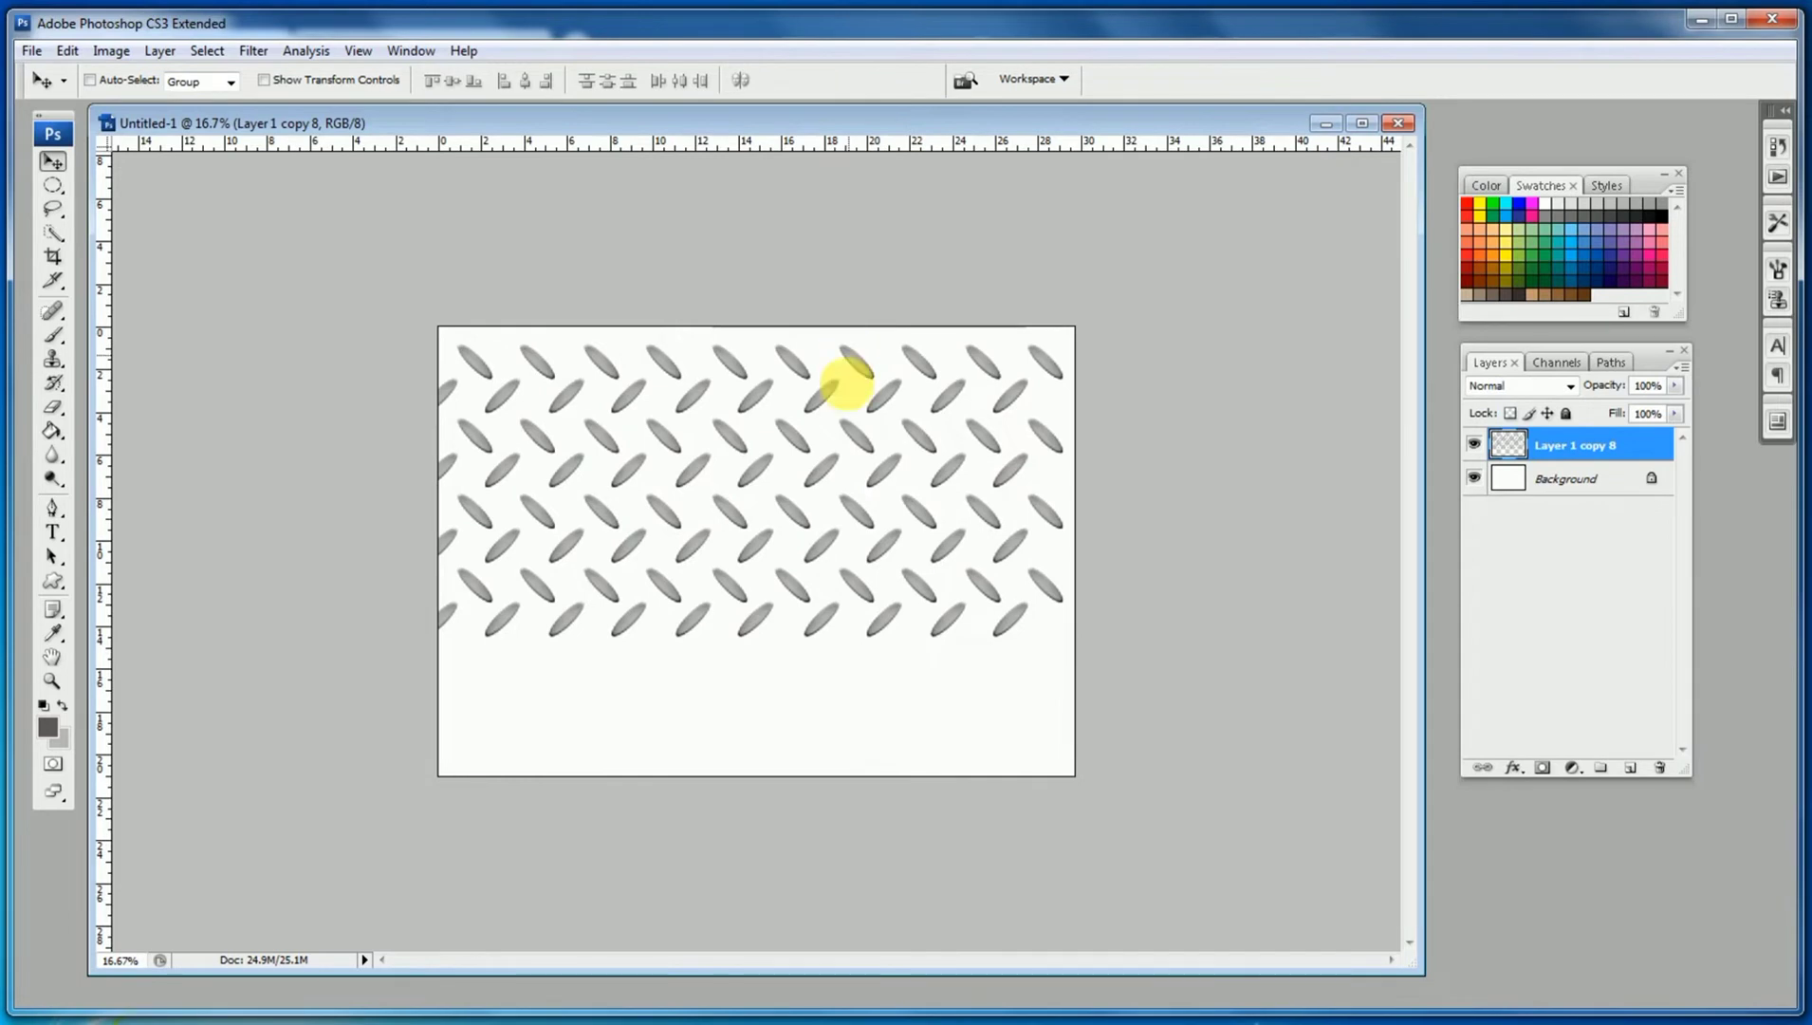
Step: Duplicate the eight-row pattern downward past the canvas's lower edge, and merge both pattern layers
drag(847, 380, 832, 658)
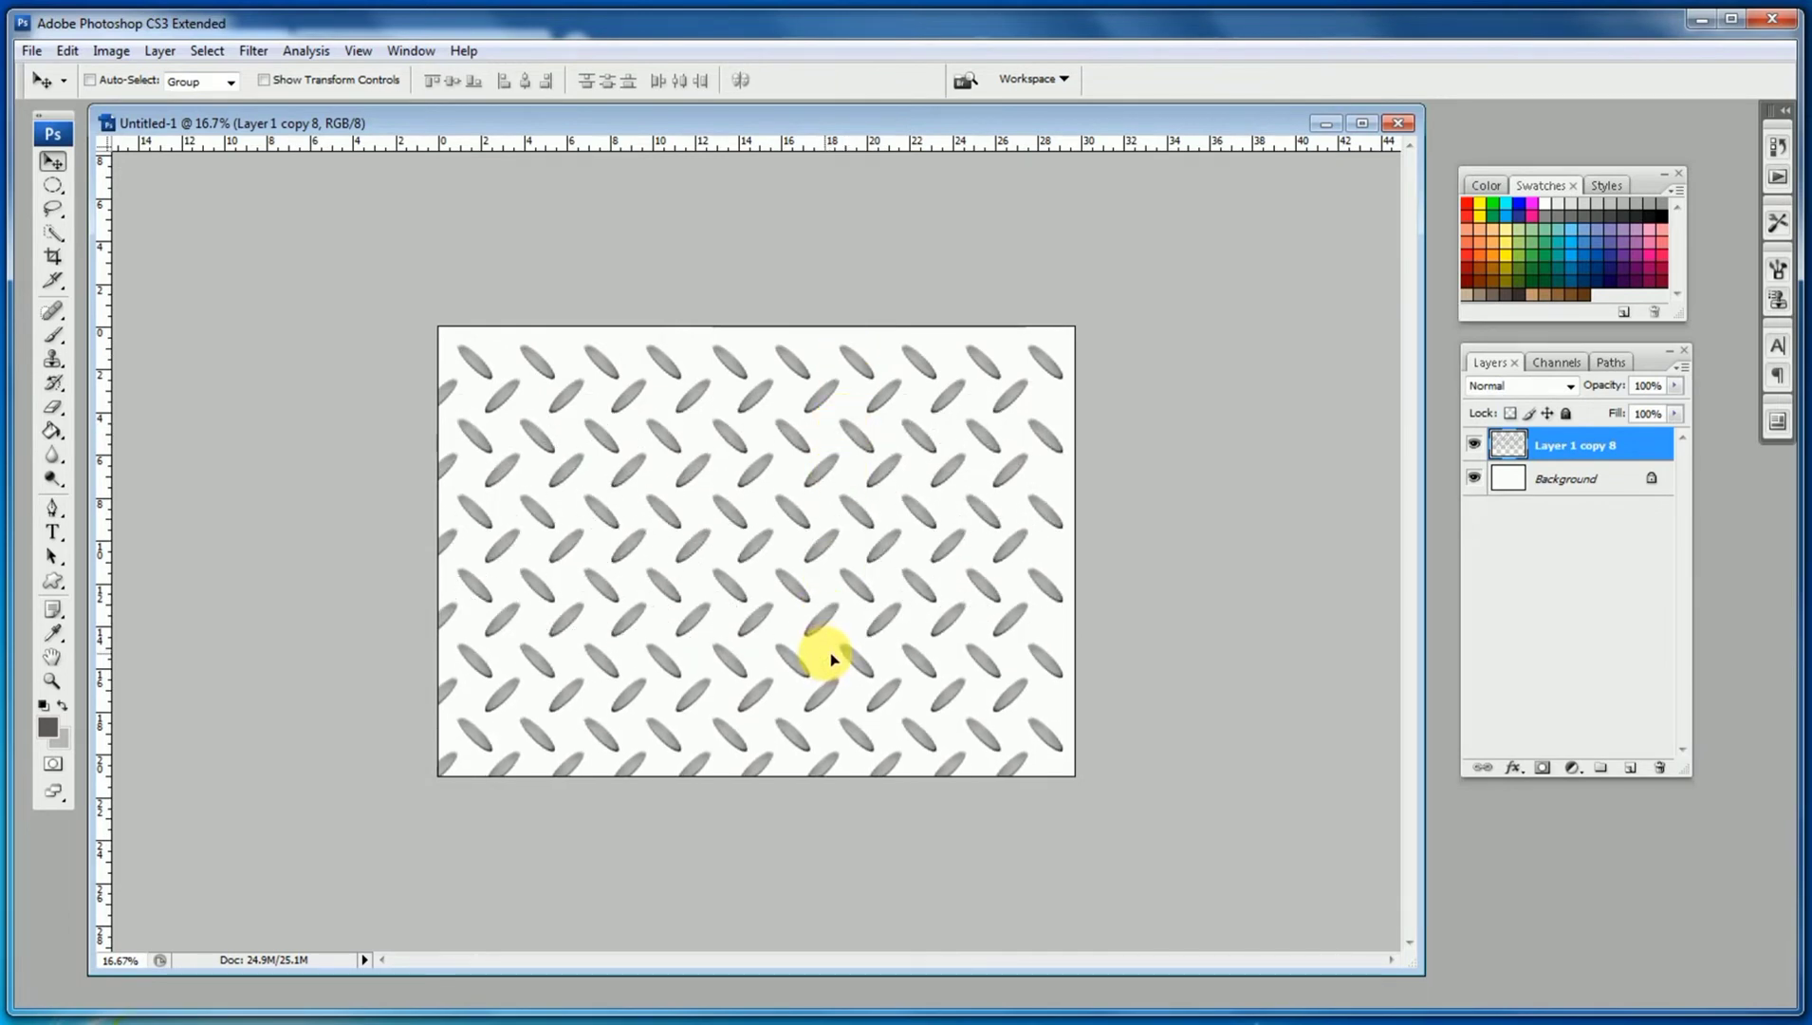
key(ctrl+j)
shift+click(1570, 479)
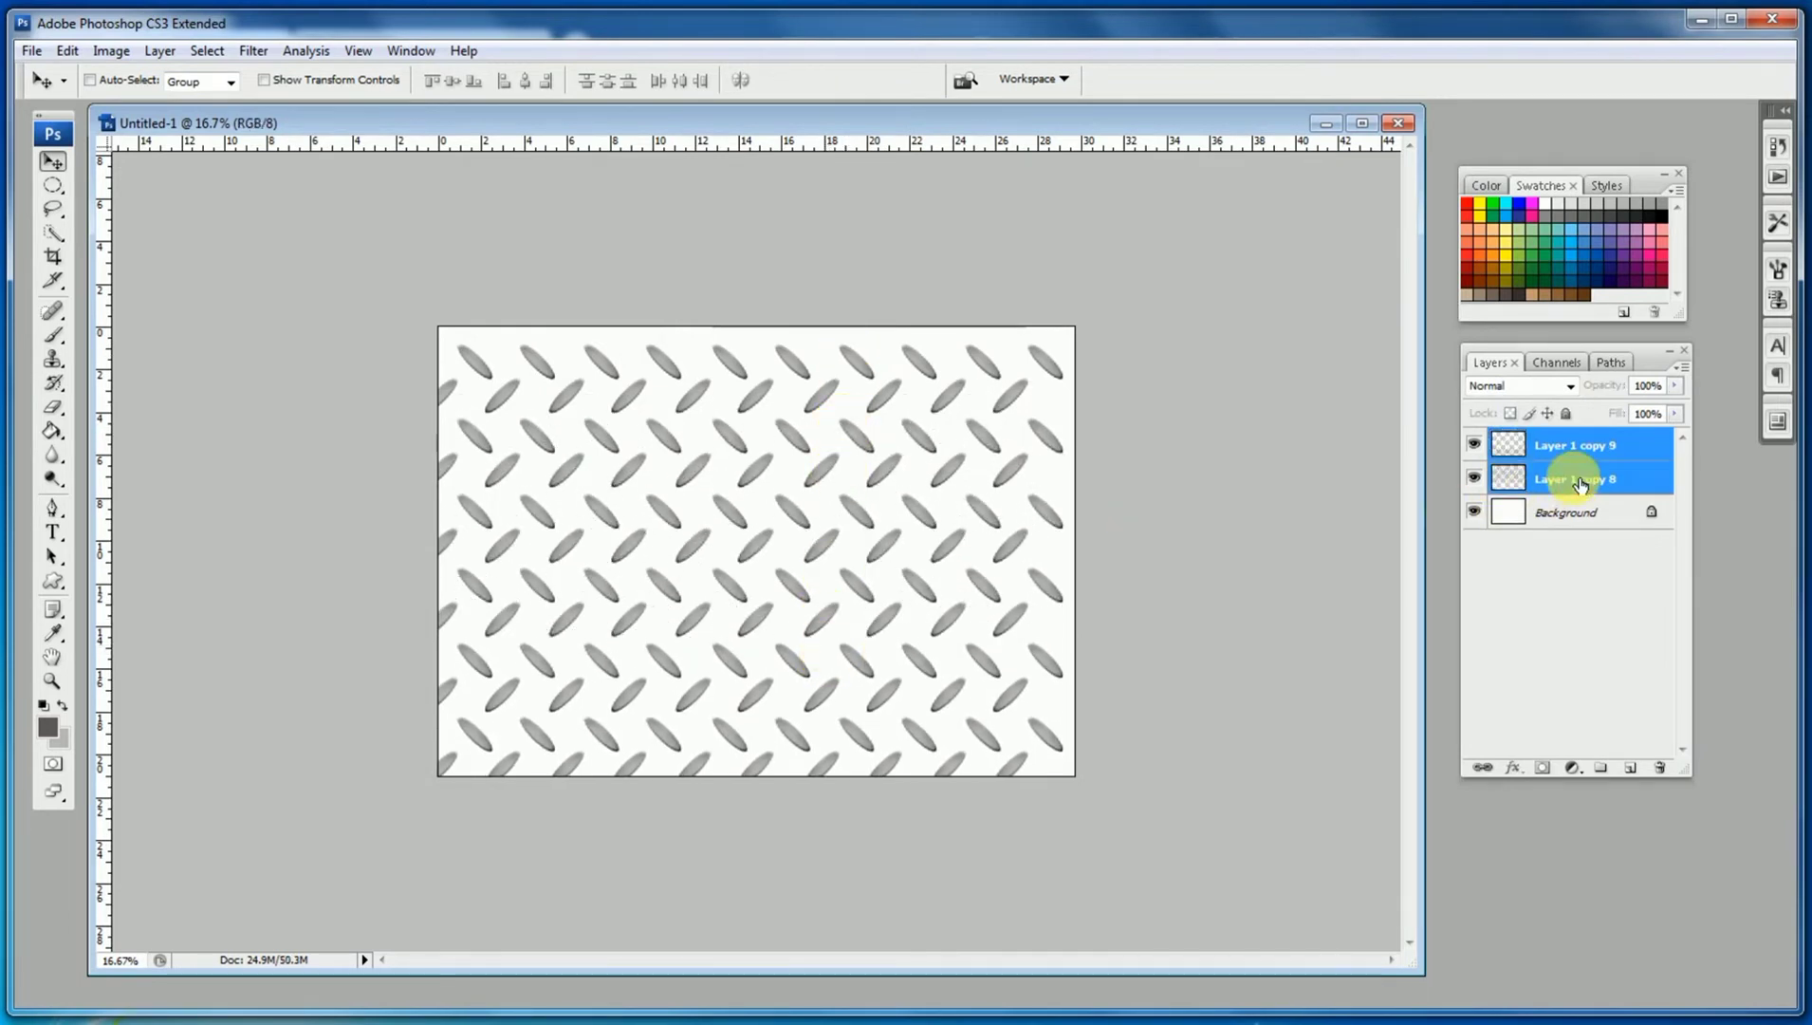
click(1681, 366)
click(1736, 736)
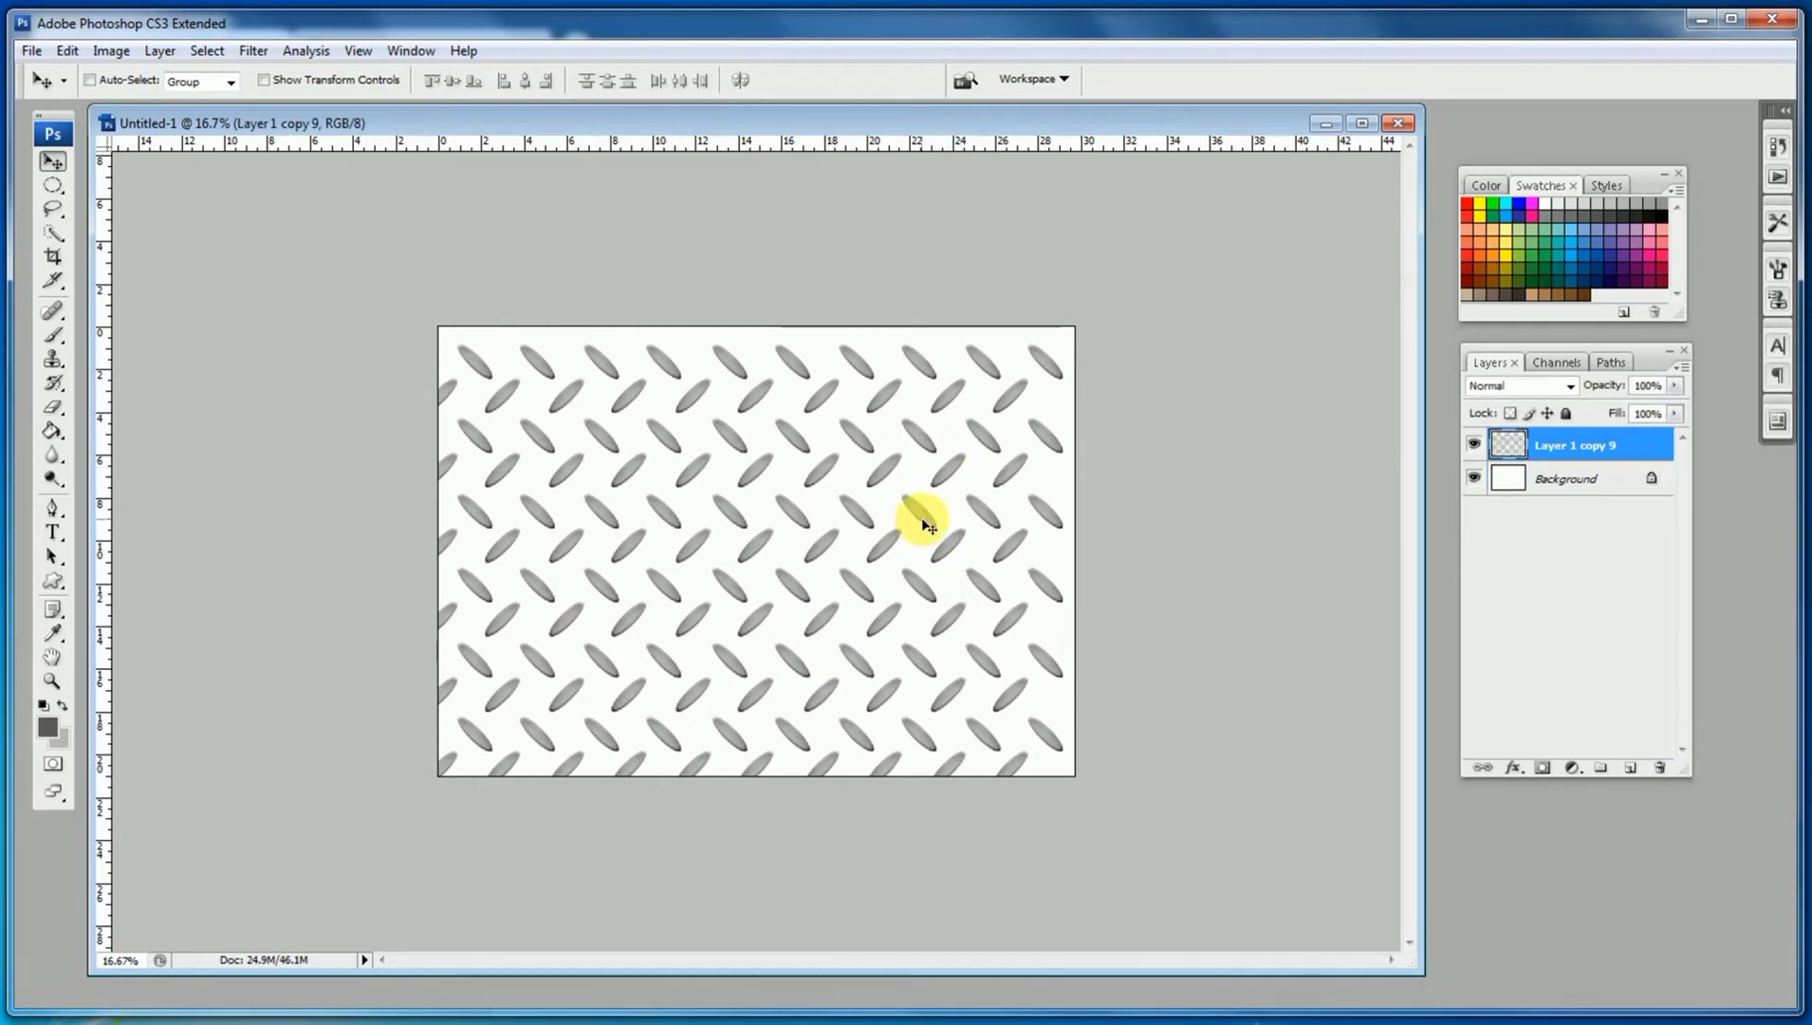
Step: Scale the pattern down proportionally so that it covers roughly the upper-left part of the canvas
key(ctrl+t)
drag(1064, 935, 795, 602)
key(Return)
key(ctrl+plus)
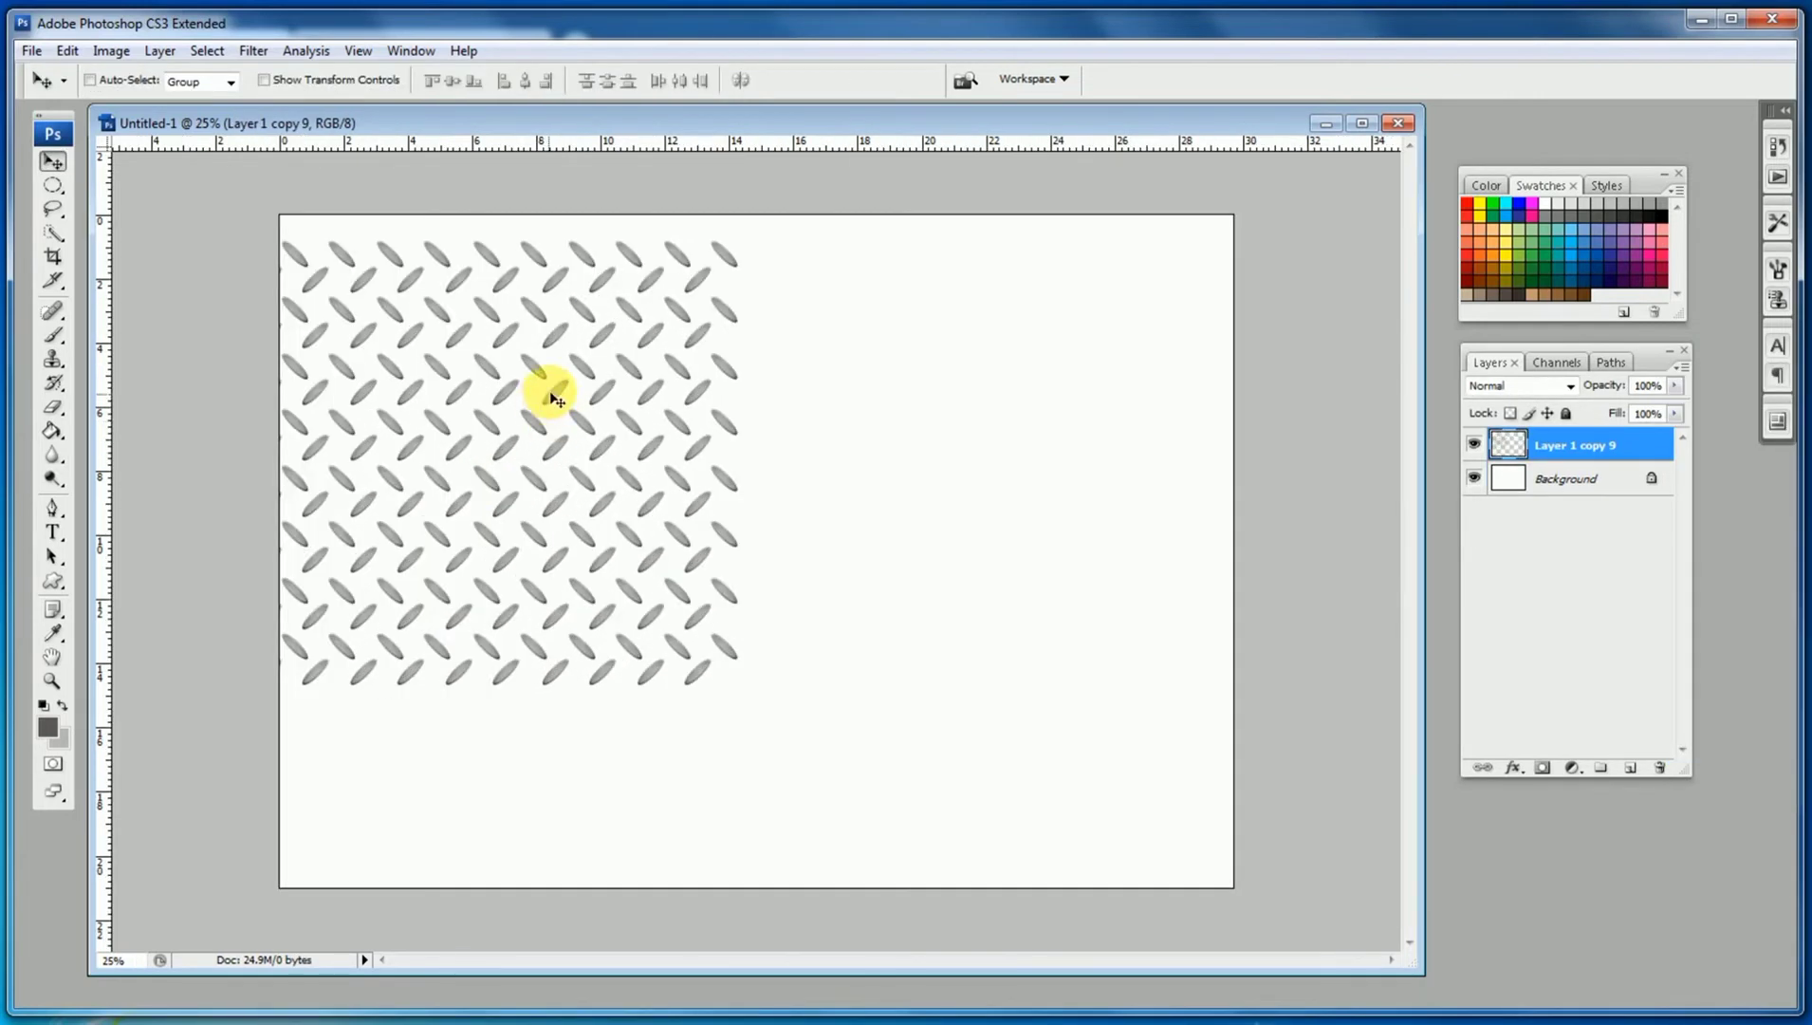
Step: Duplicate the scaled pattern across and down to cover the whole canvas, and merge the four pattern layers
drag(352, 296, 584, 678)
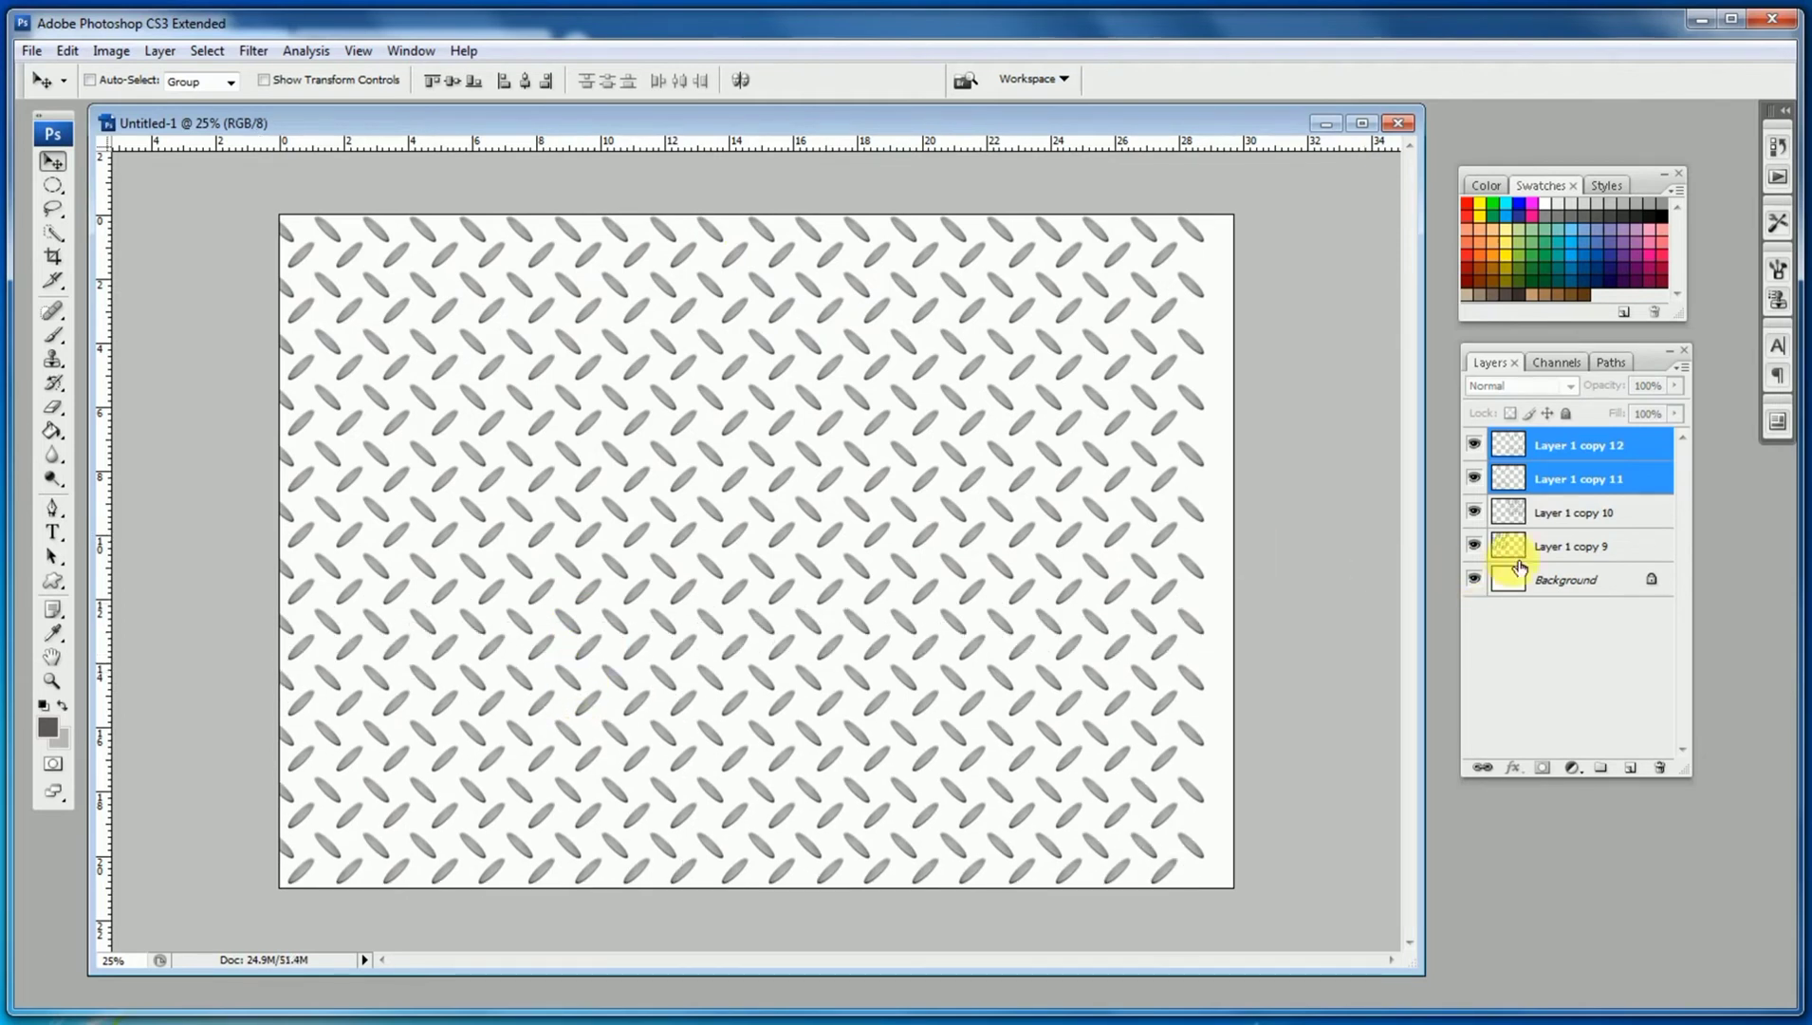
click(1580, 445)
shift+click(1605, 501)
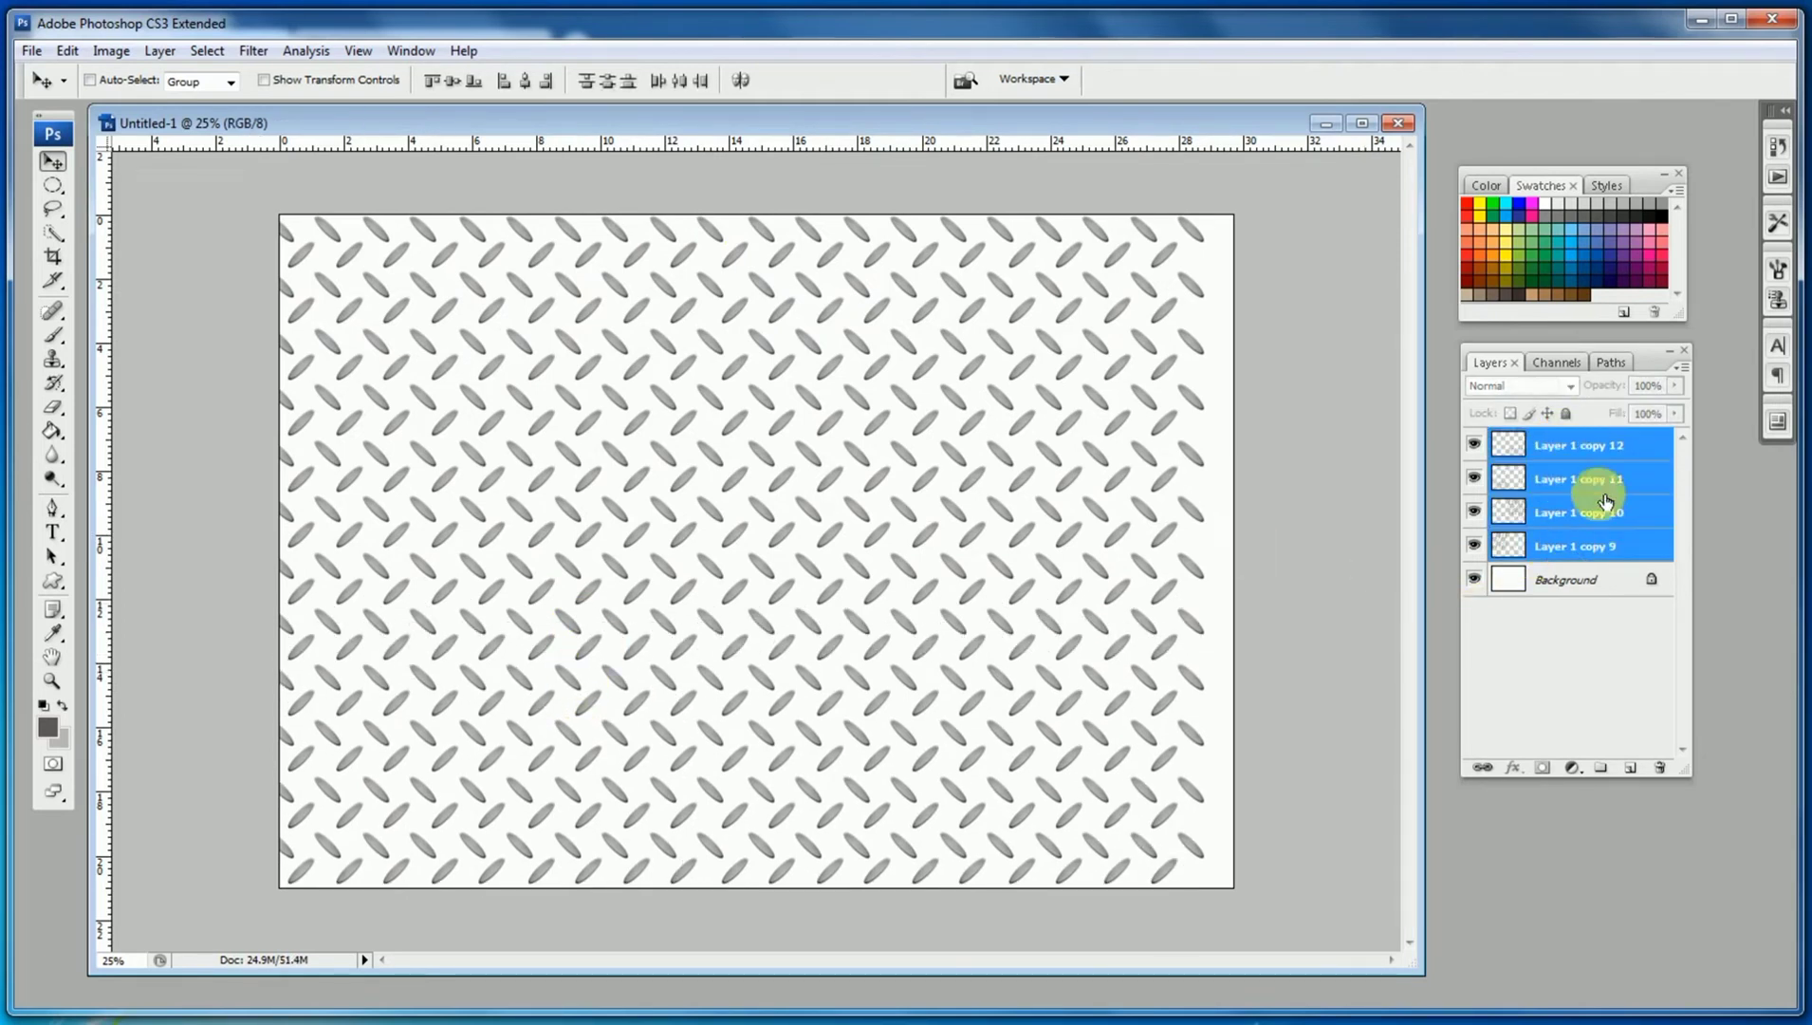
click(1681, 366)
click(1700, 747)
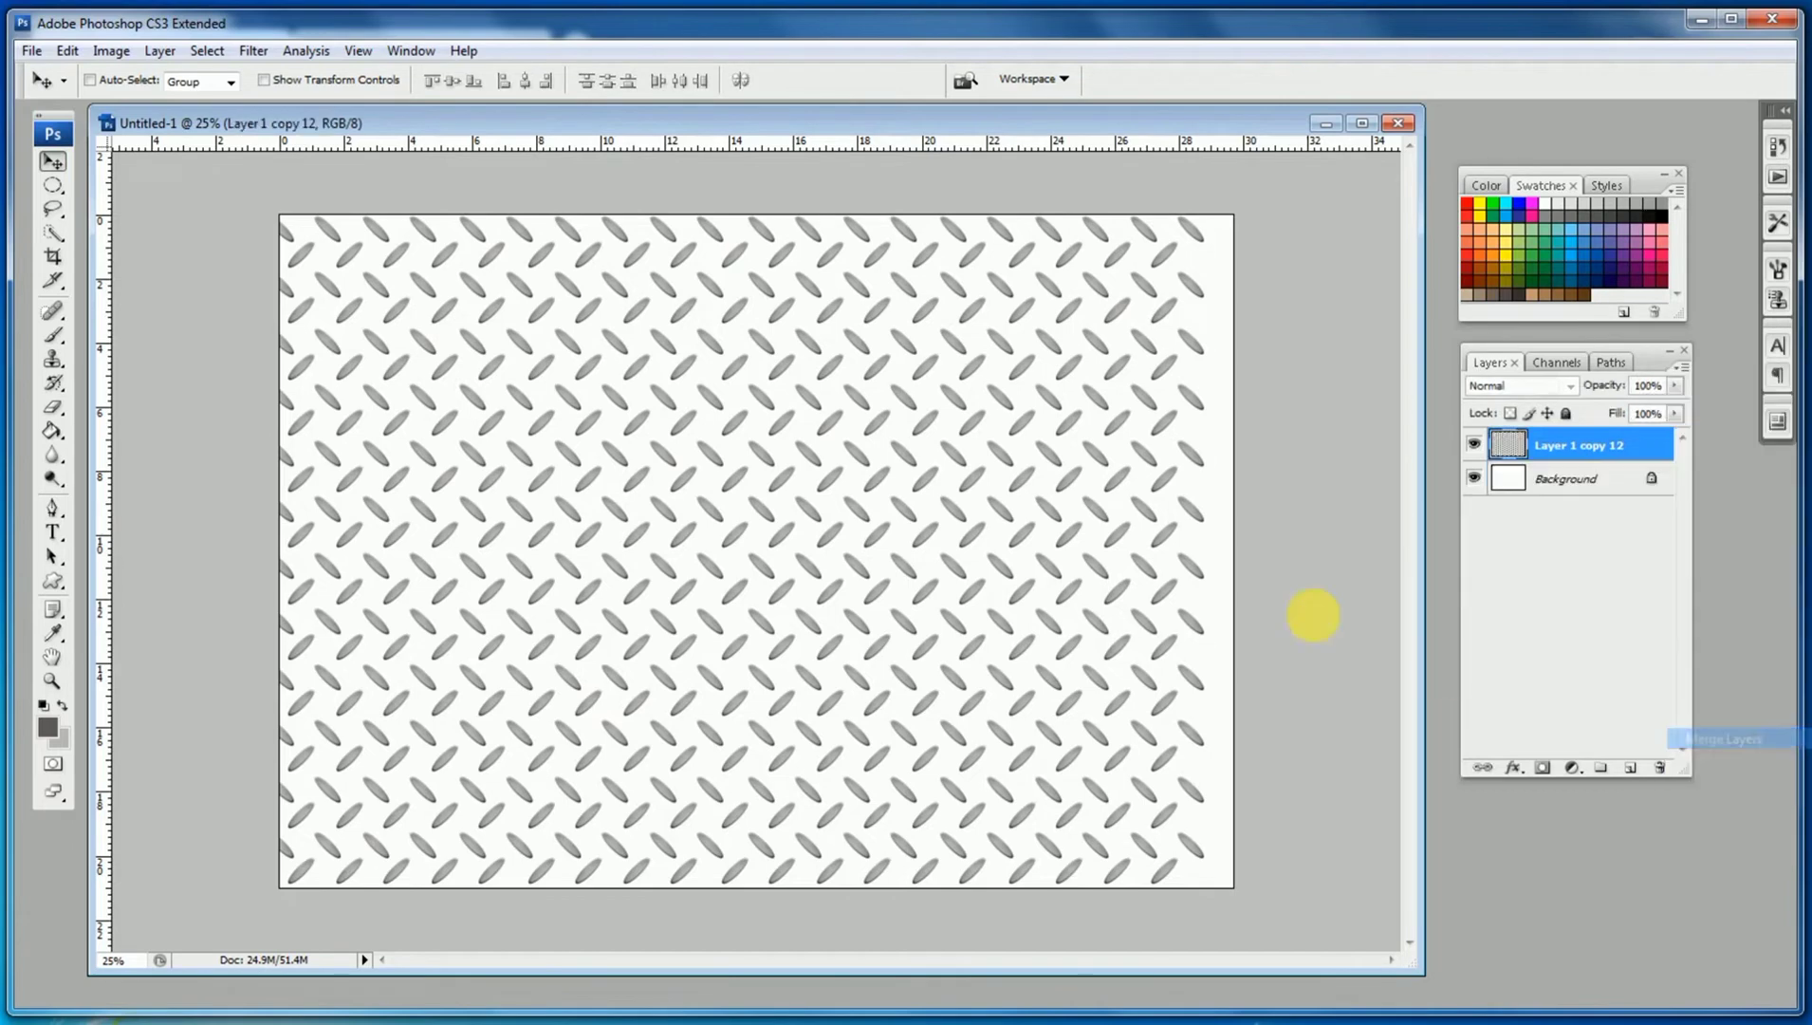
Step: Scale the merged pattern up to about 104.9% so that it extends past the canvas edges
key(ctrl+t)
drag(1201, 211, 1293, 228)
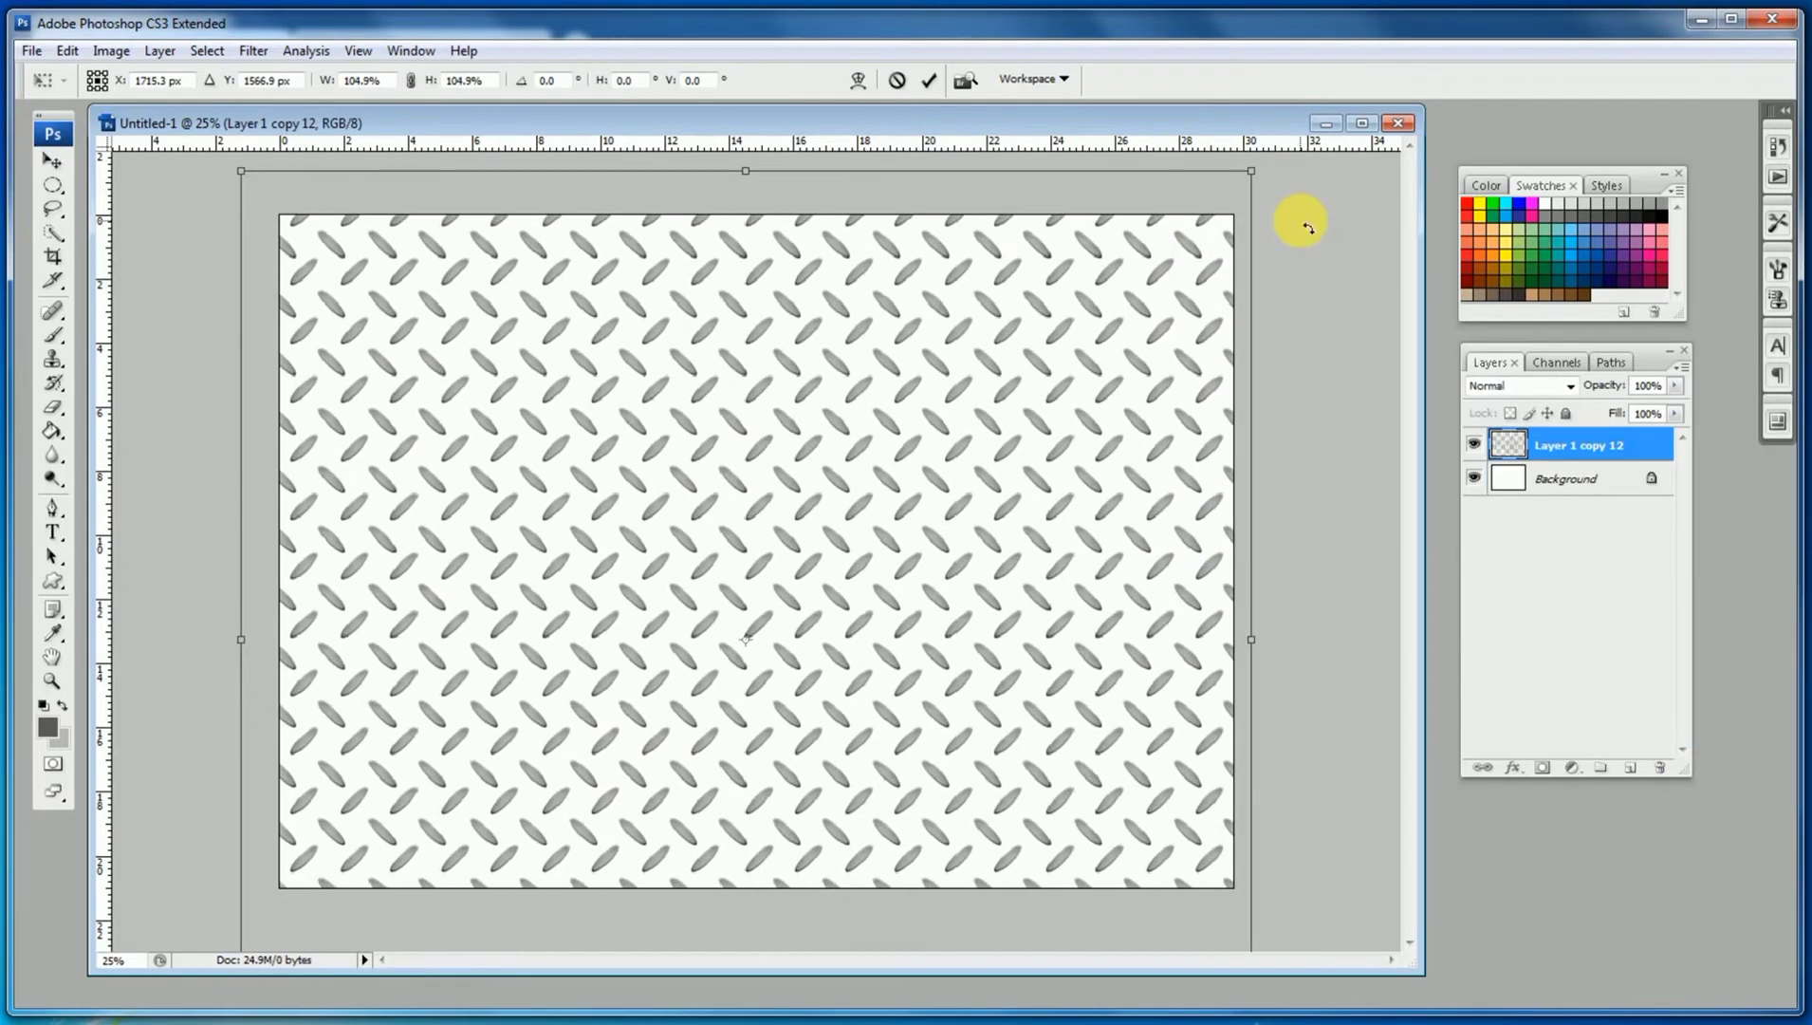
key(Return)
Step: Fill the Background layer with a dark-to-light gray linear gradient running from the canvas's lower-right corner to its upper-left corner
click(1575, 479)
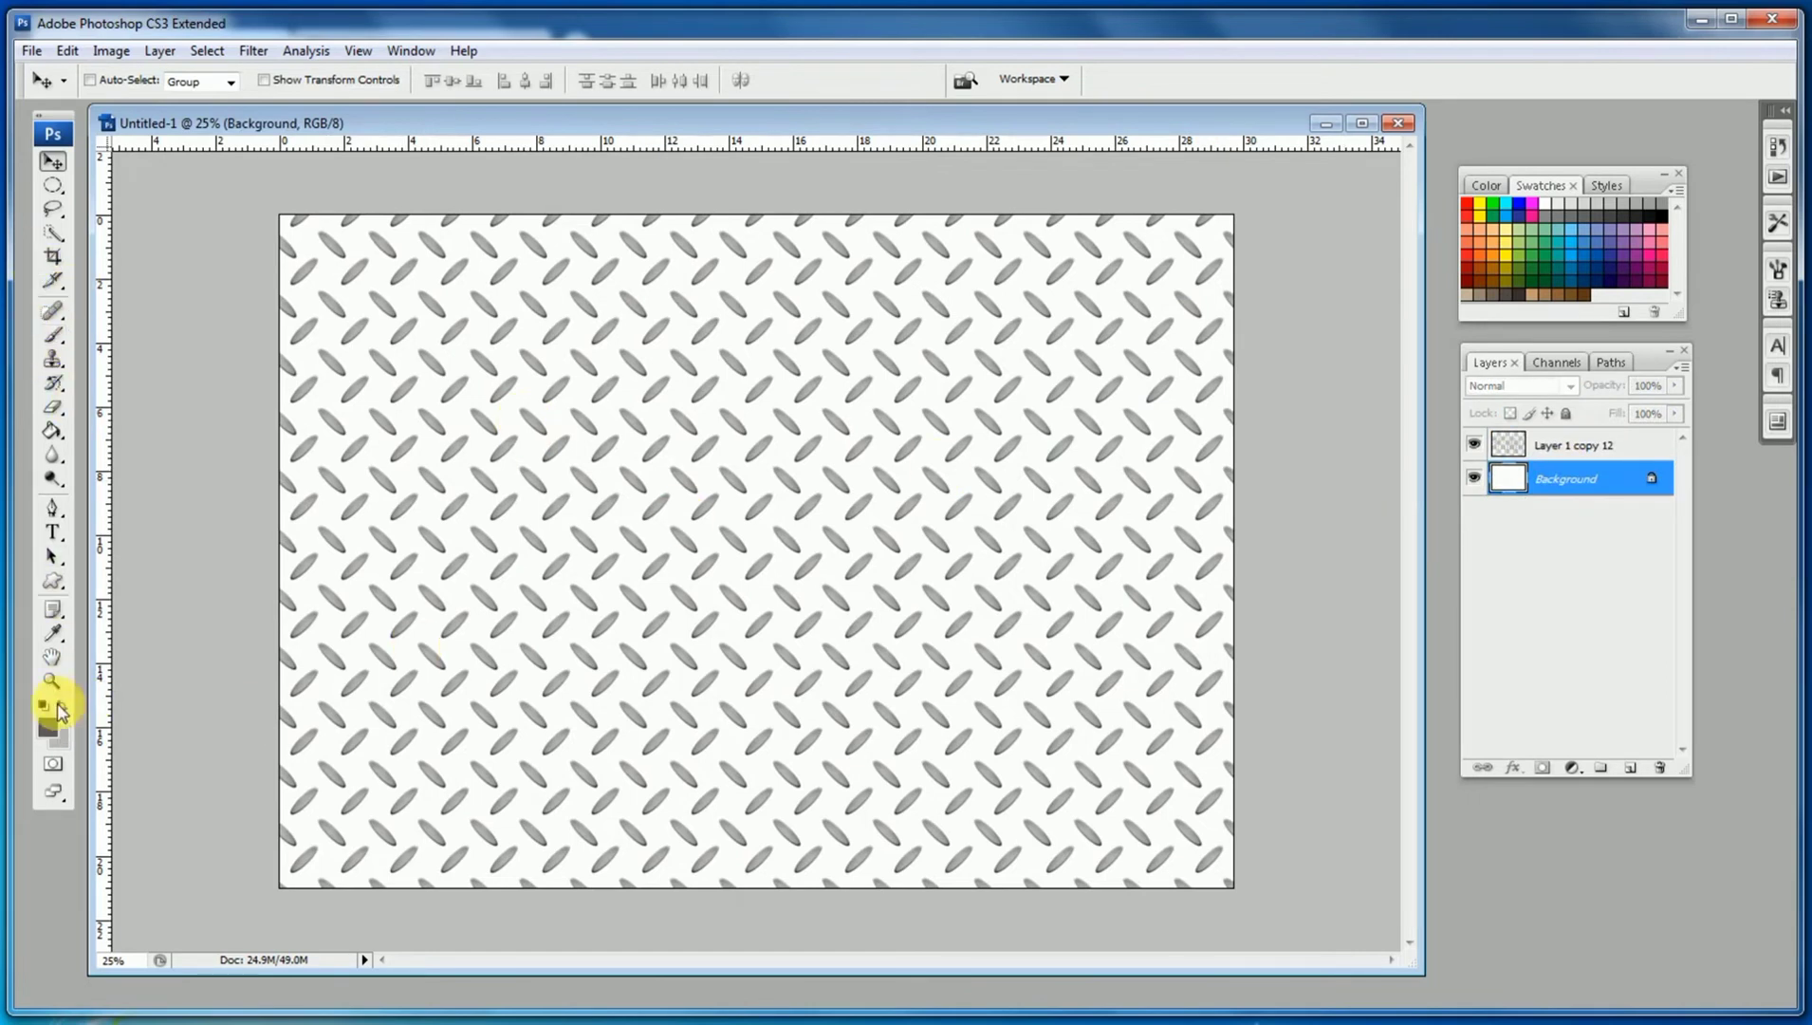
drag(52, 432, 111, 438)
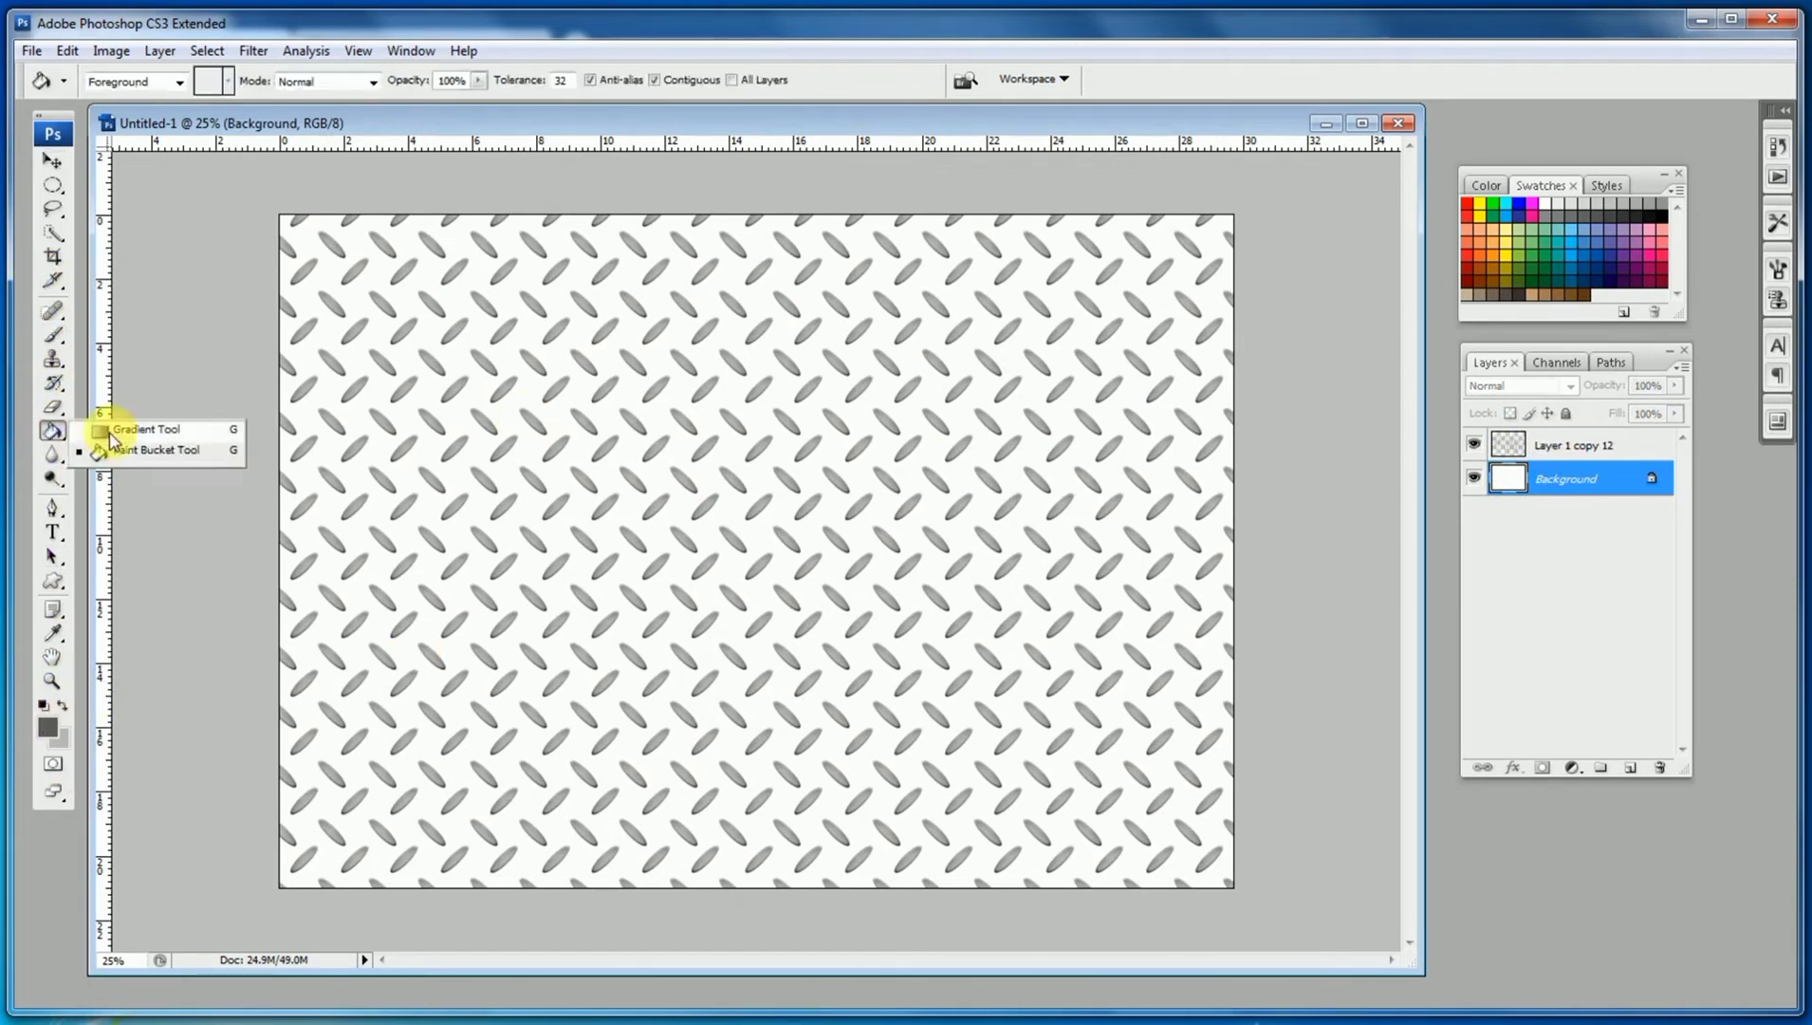
click(127, 433)
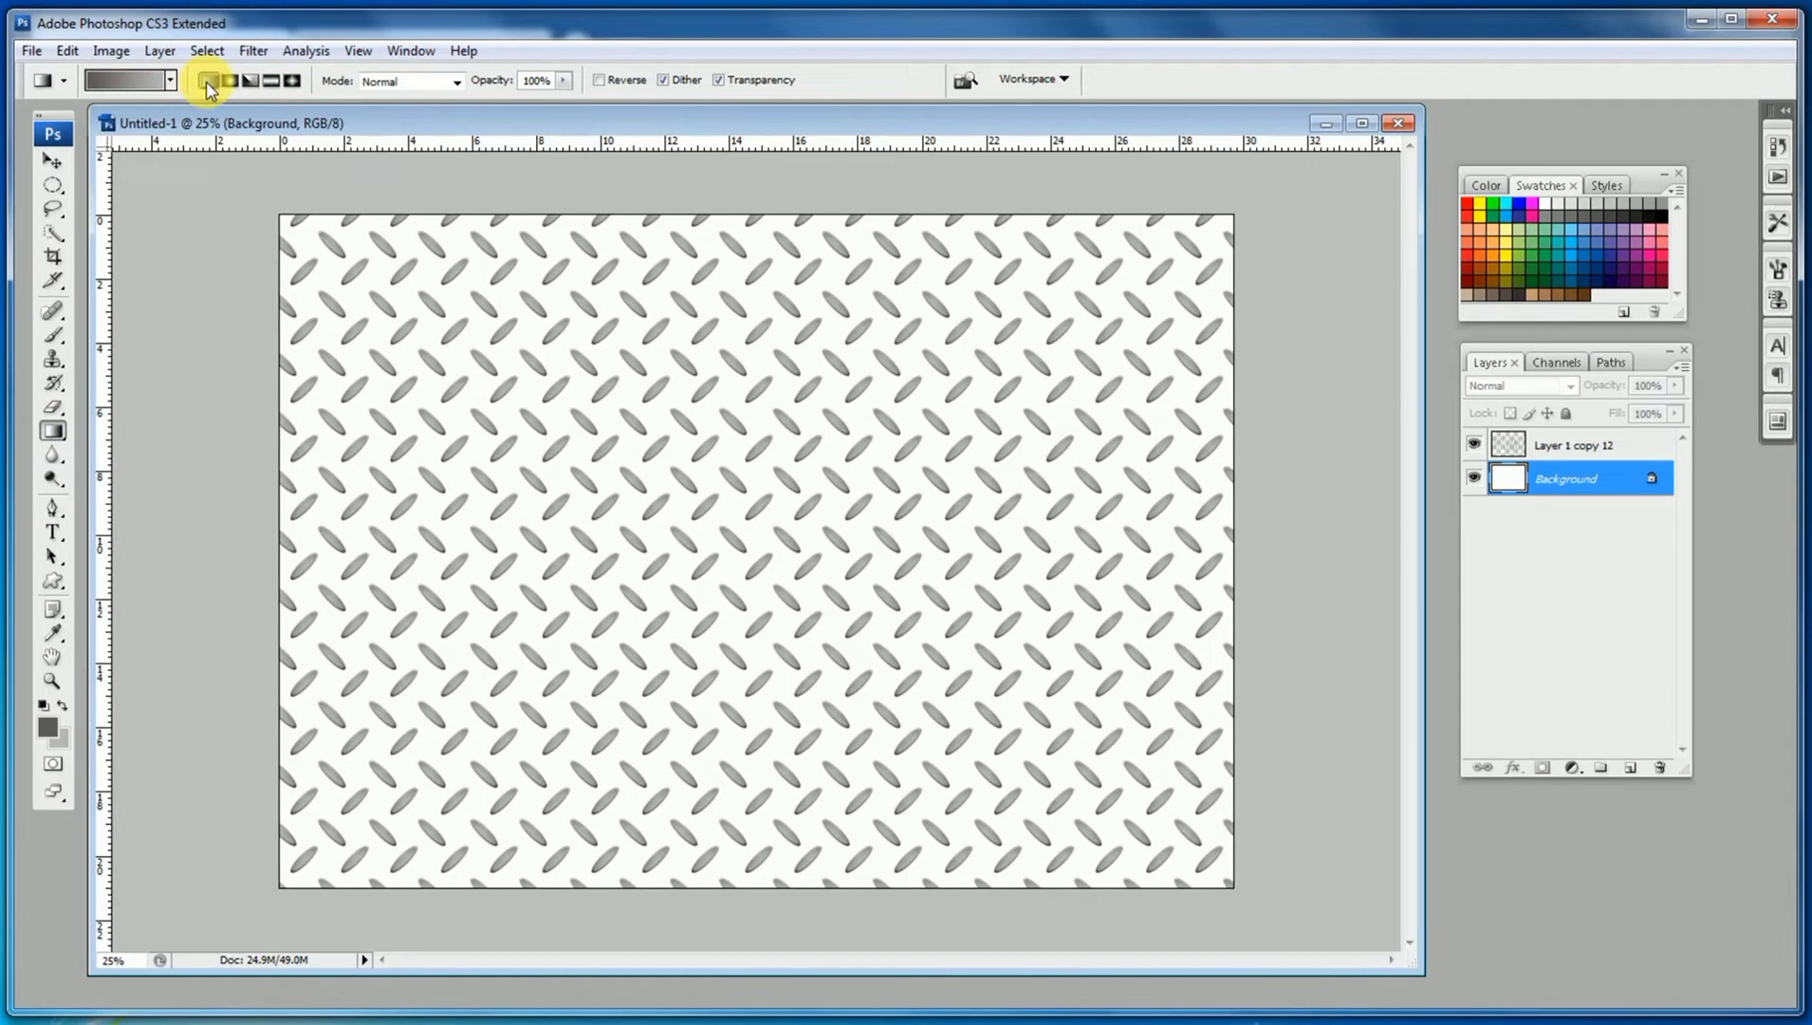
click(229, 90)
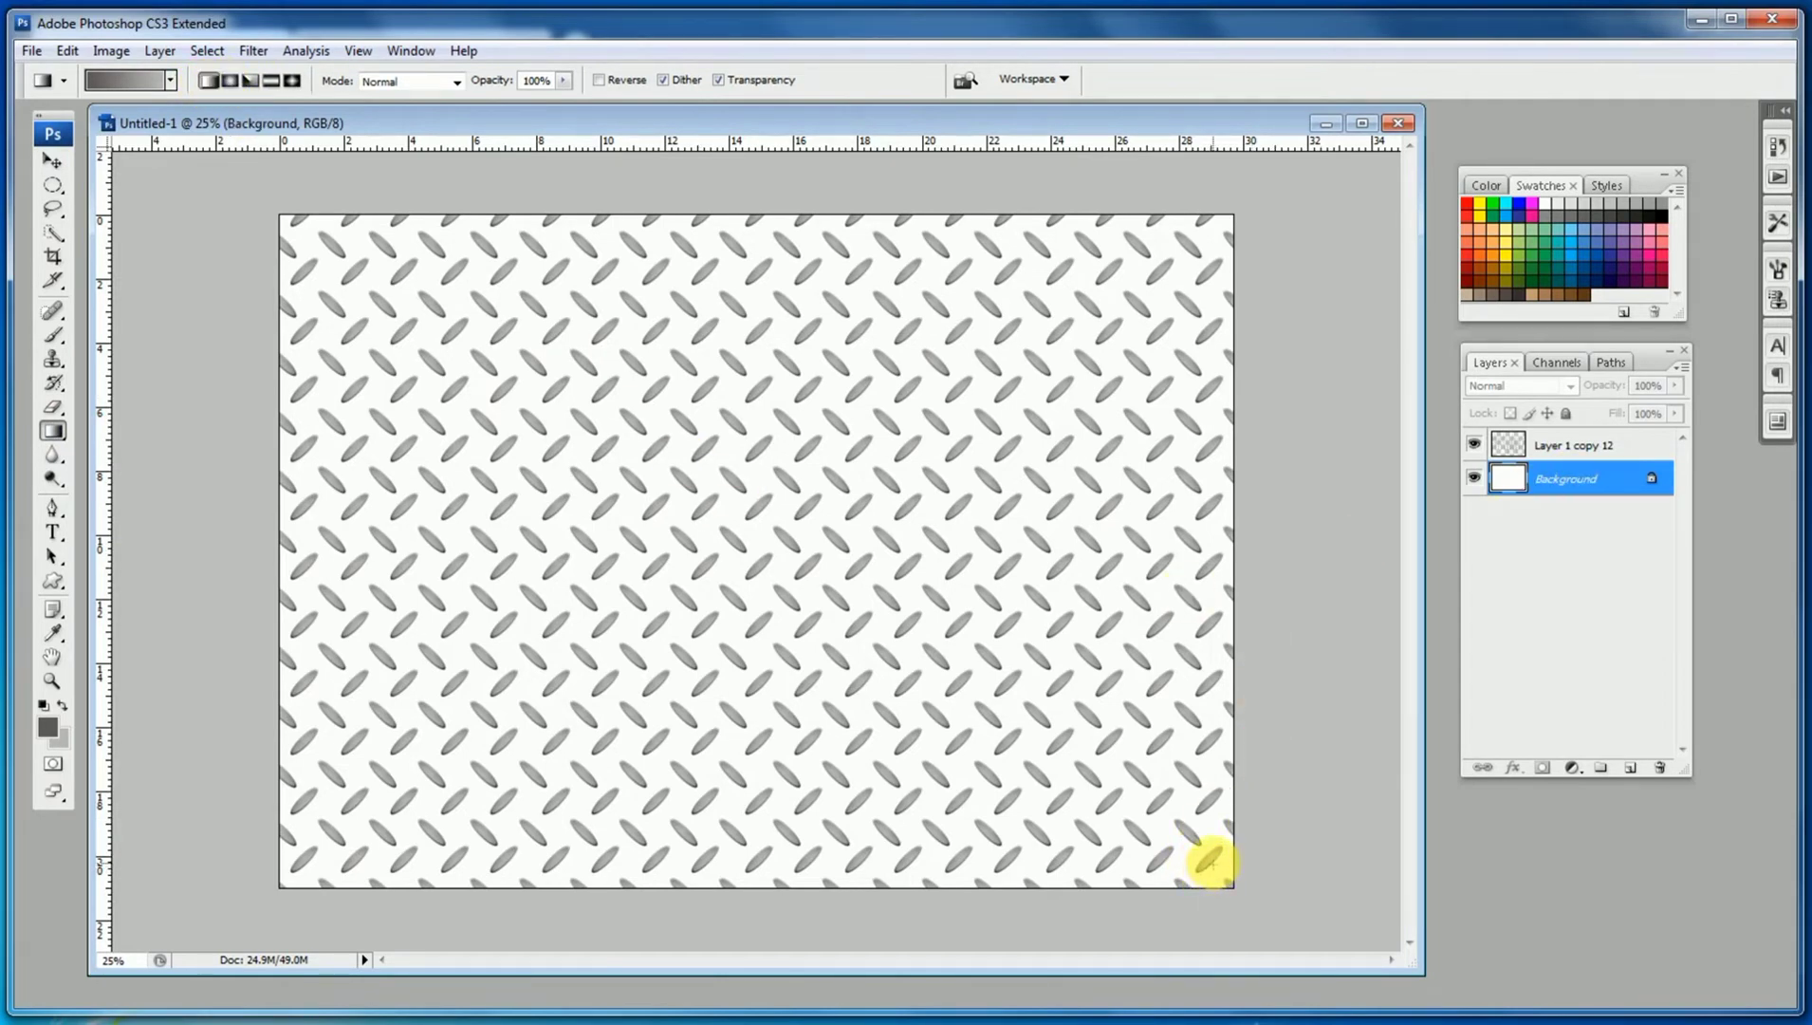
drag(1210, 862, 345, 245)
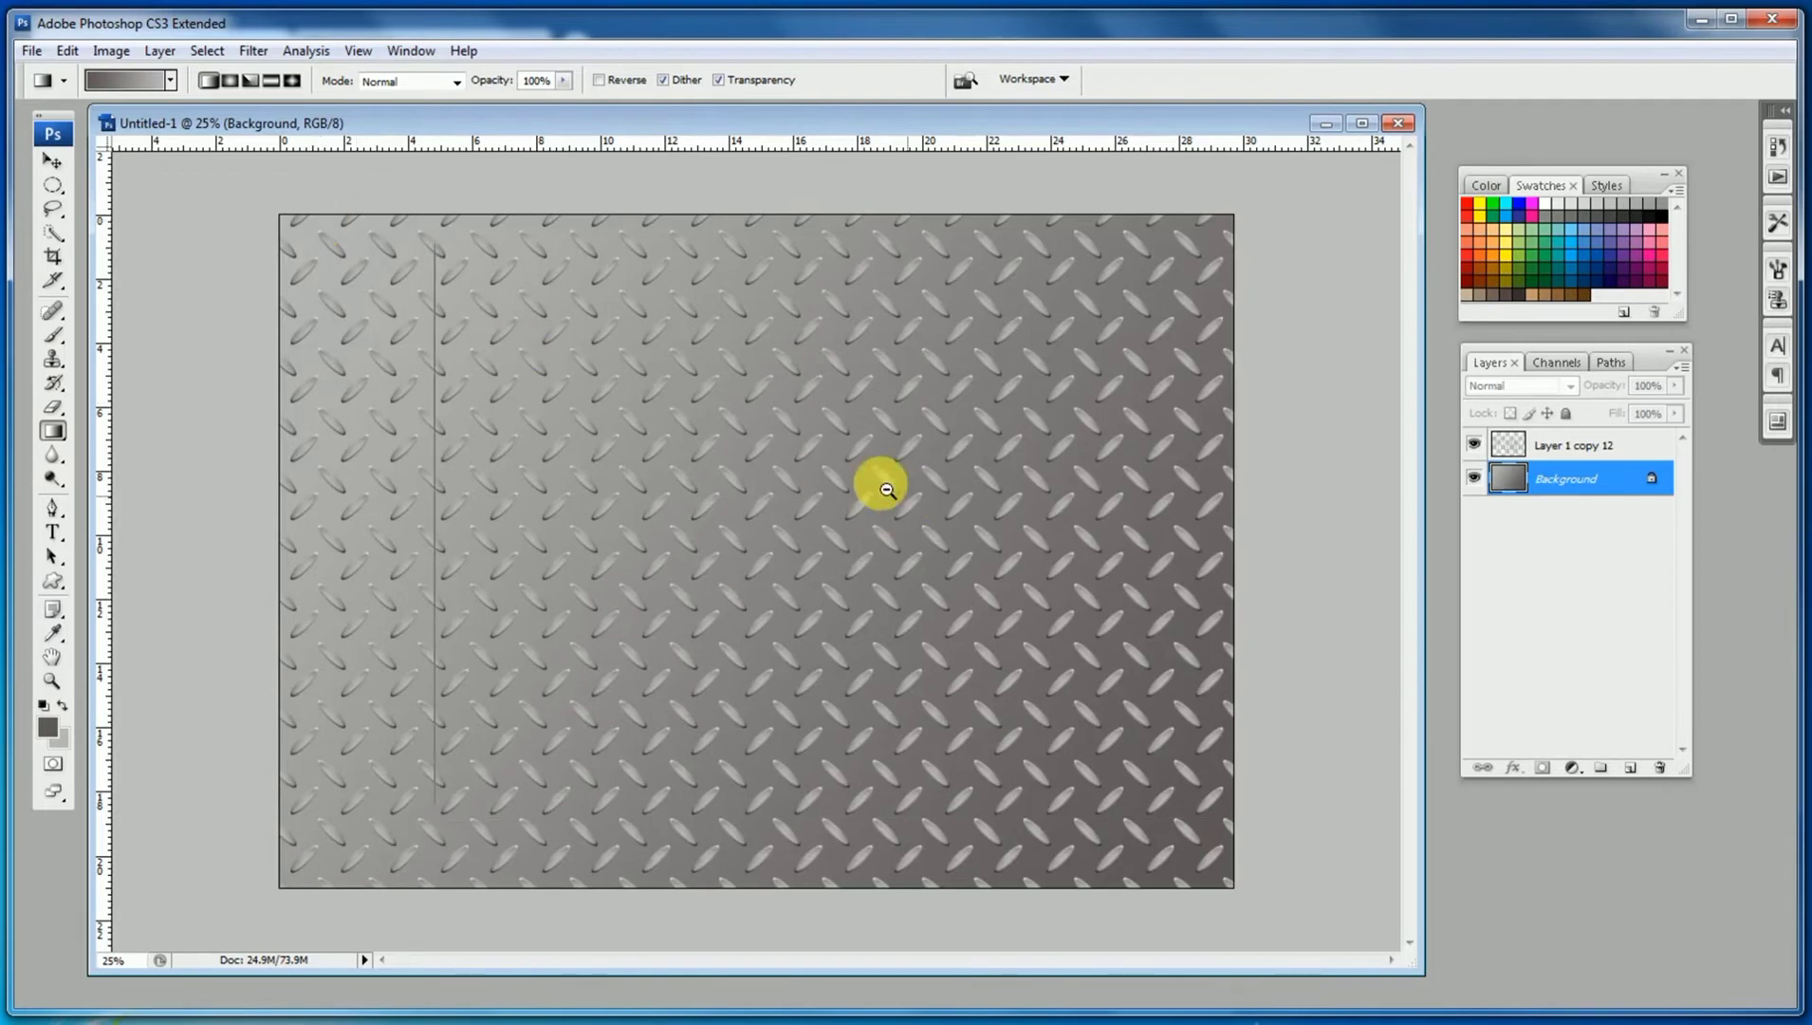
alt+click(887, 488)
click(52, 161)
ctrl+click(869, 474)
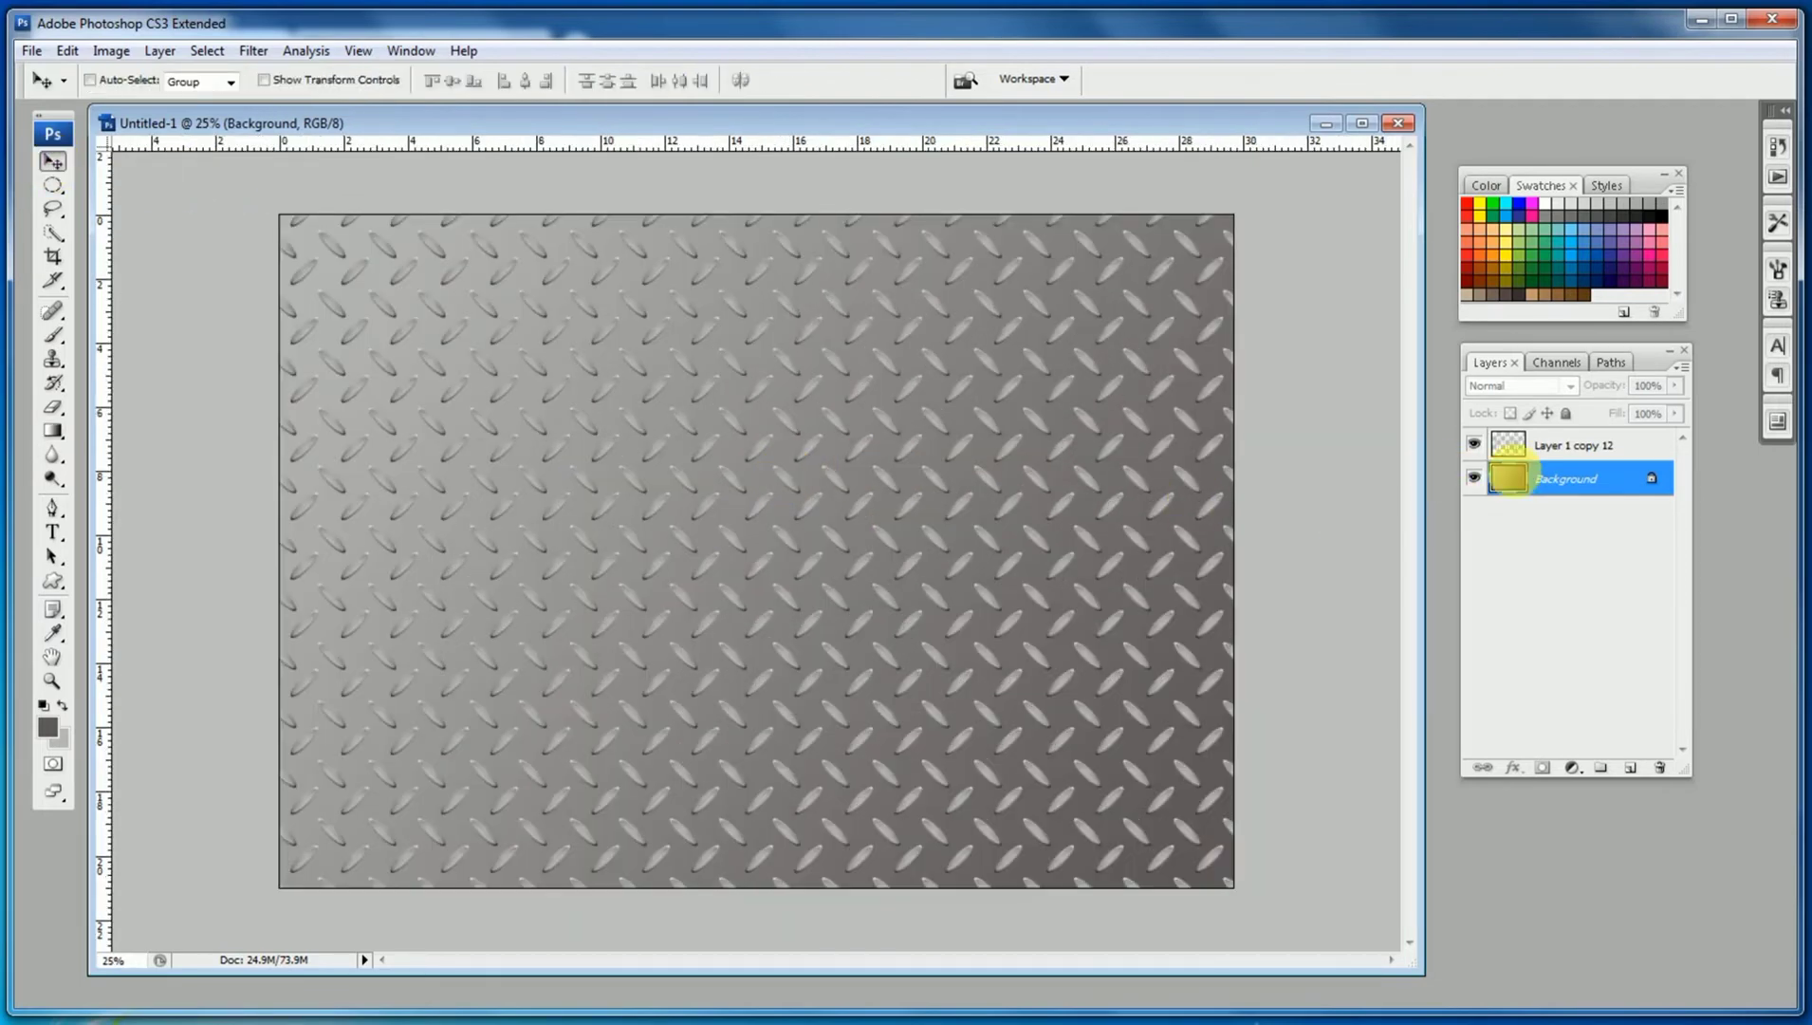
Step: Add a Drop Shadow to the ellipse pattern layer, offset toward the lower right, with its opacity lowered to about half
click(1534, 455)
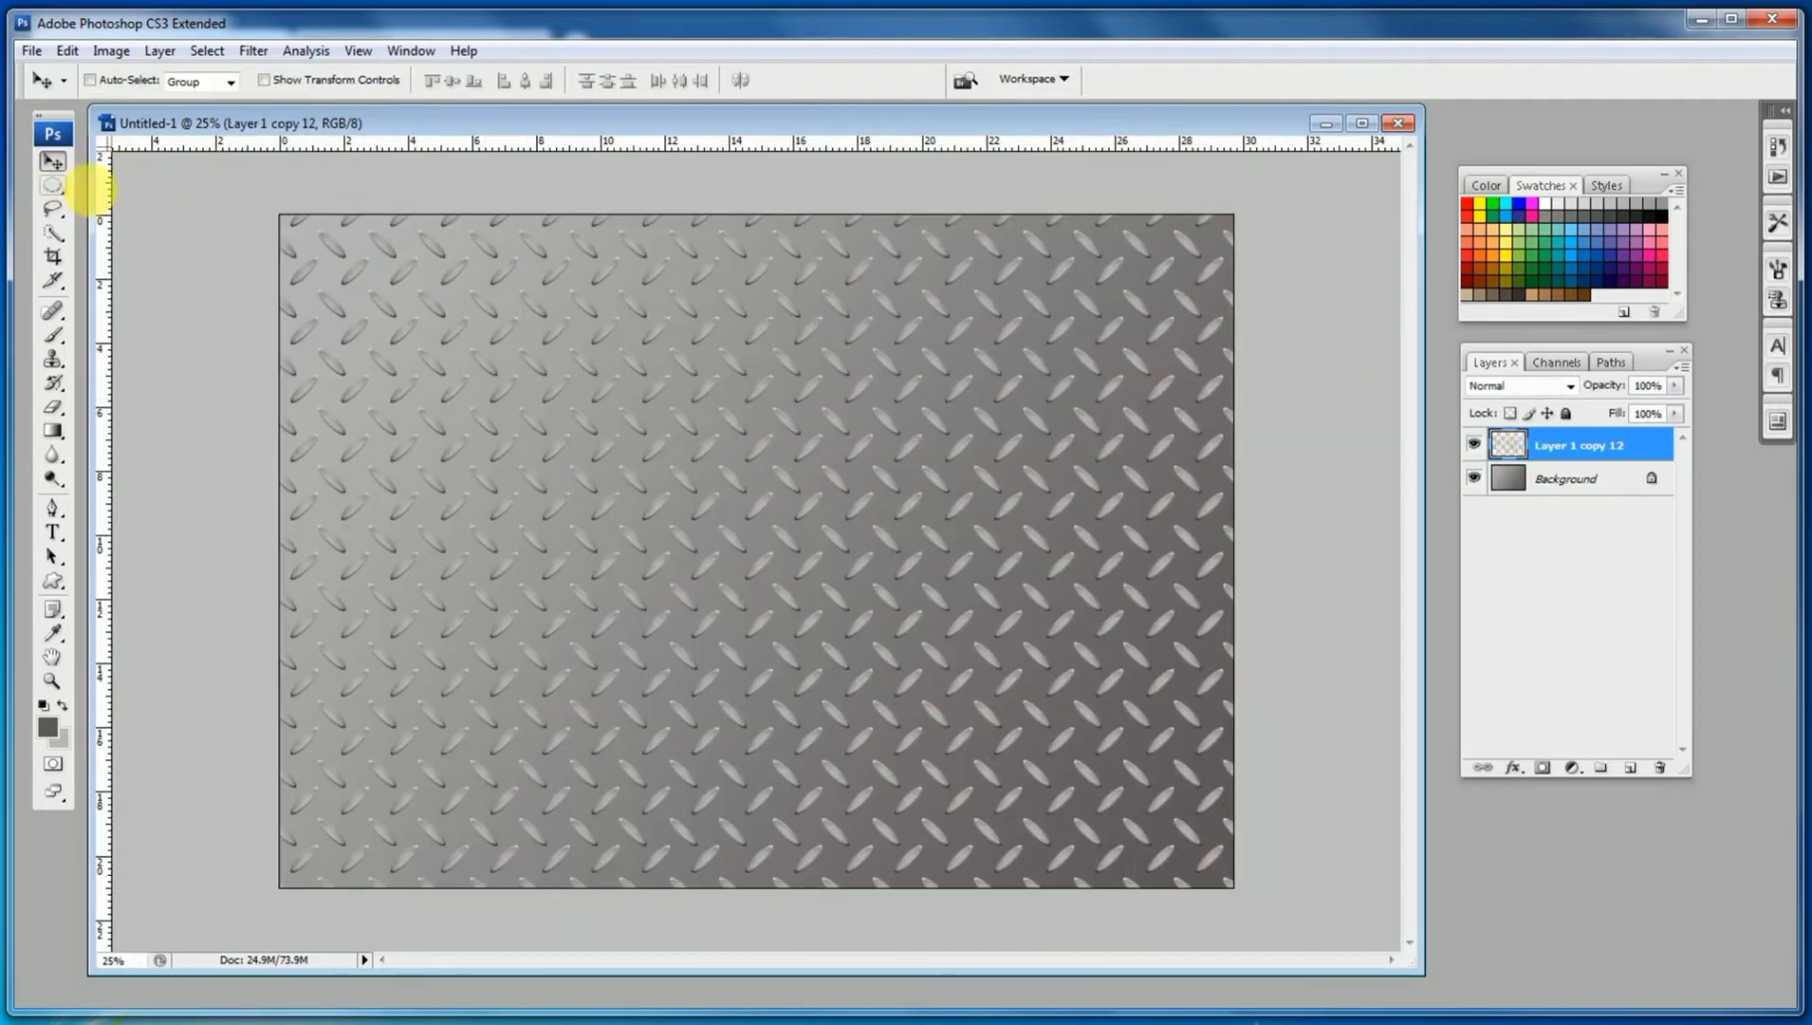
click(55, 211)
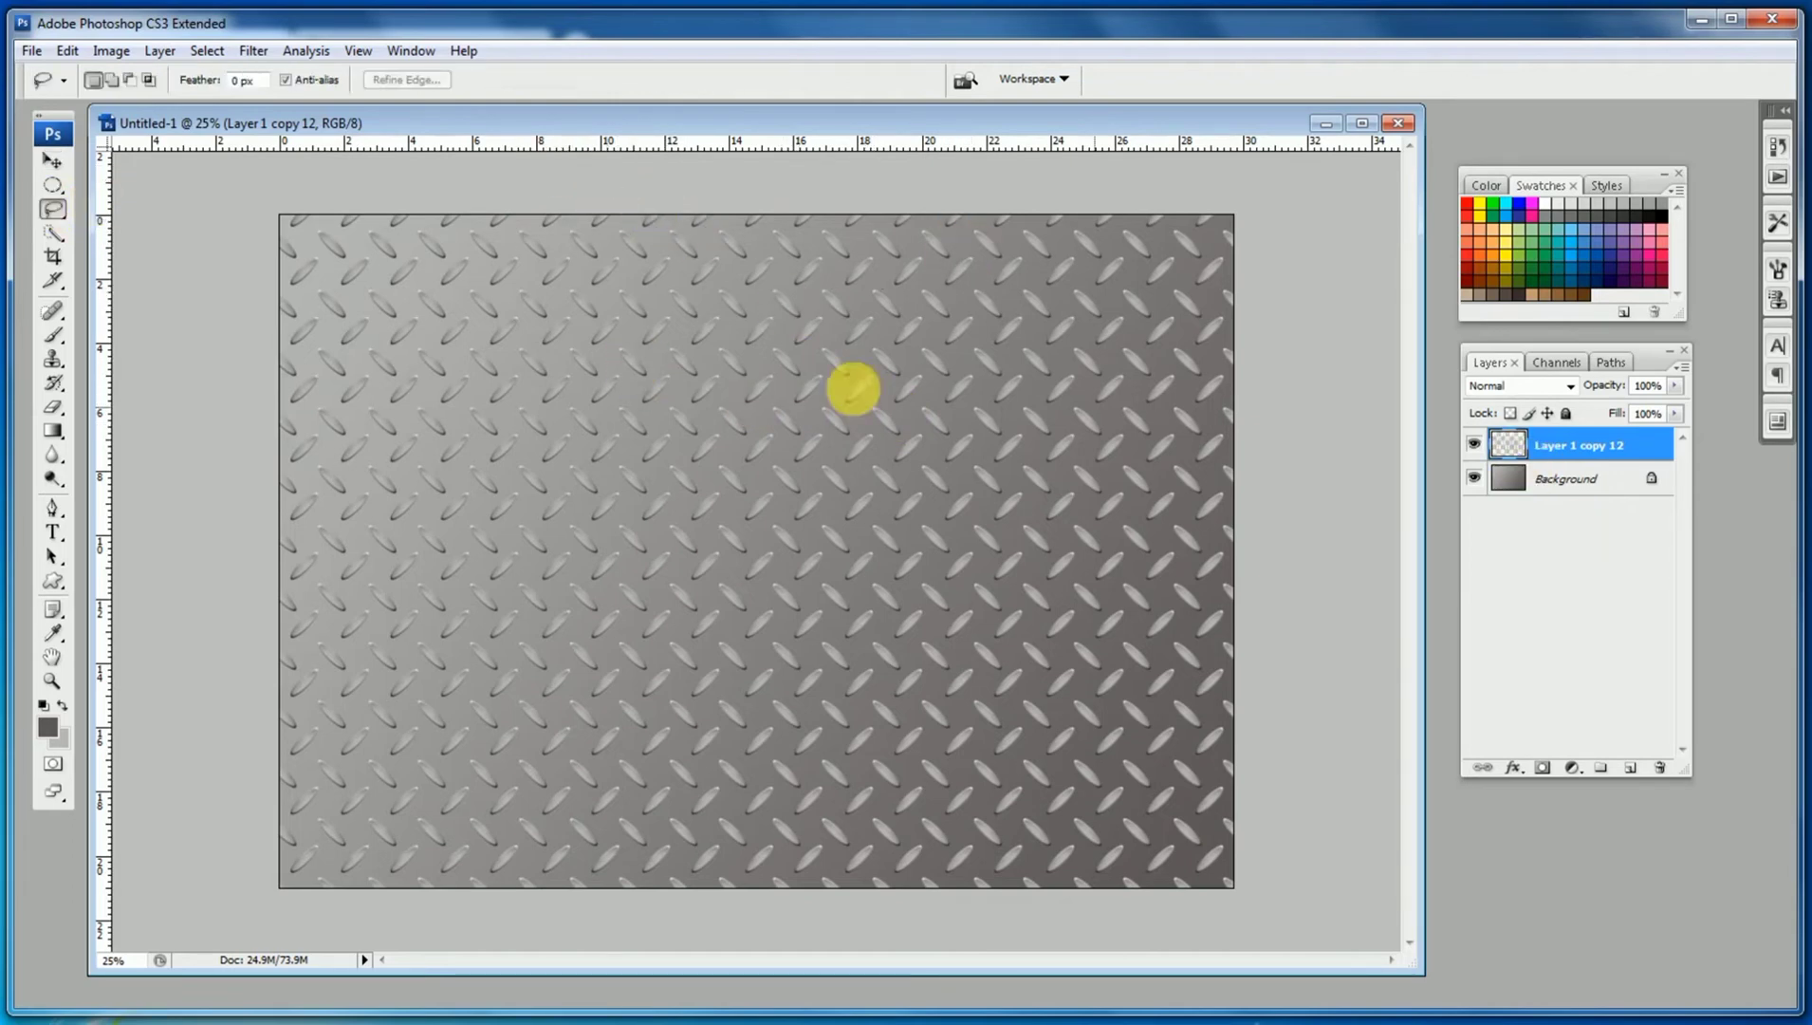
drag(653, 287, 887, 632)
double_click(1515, 448)
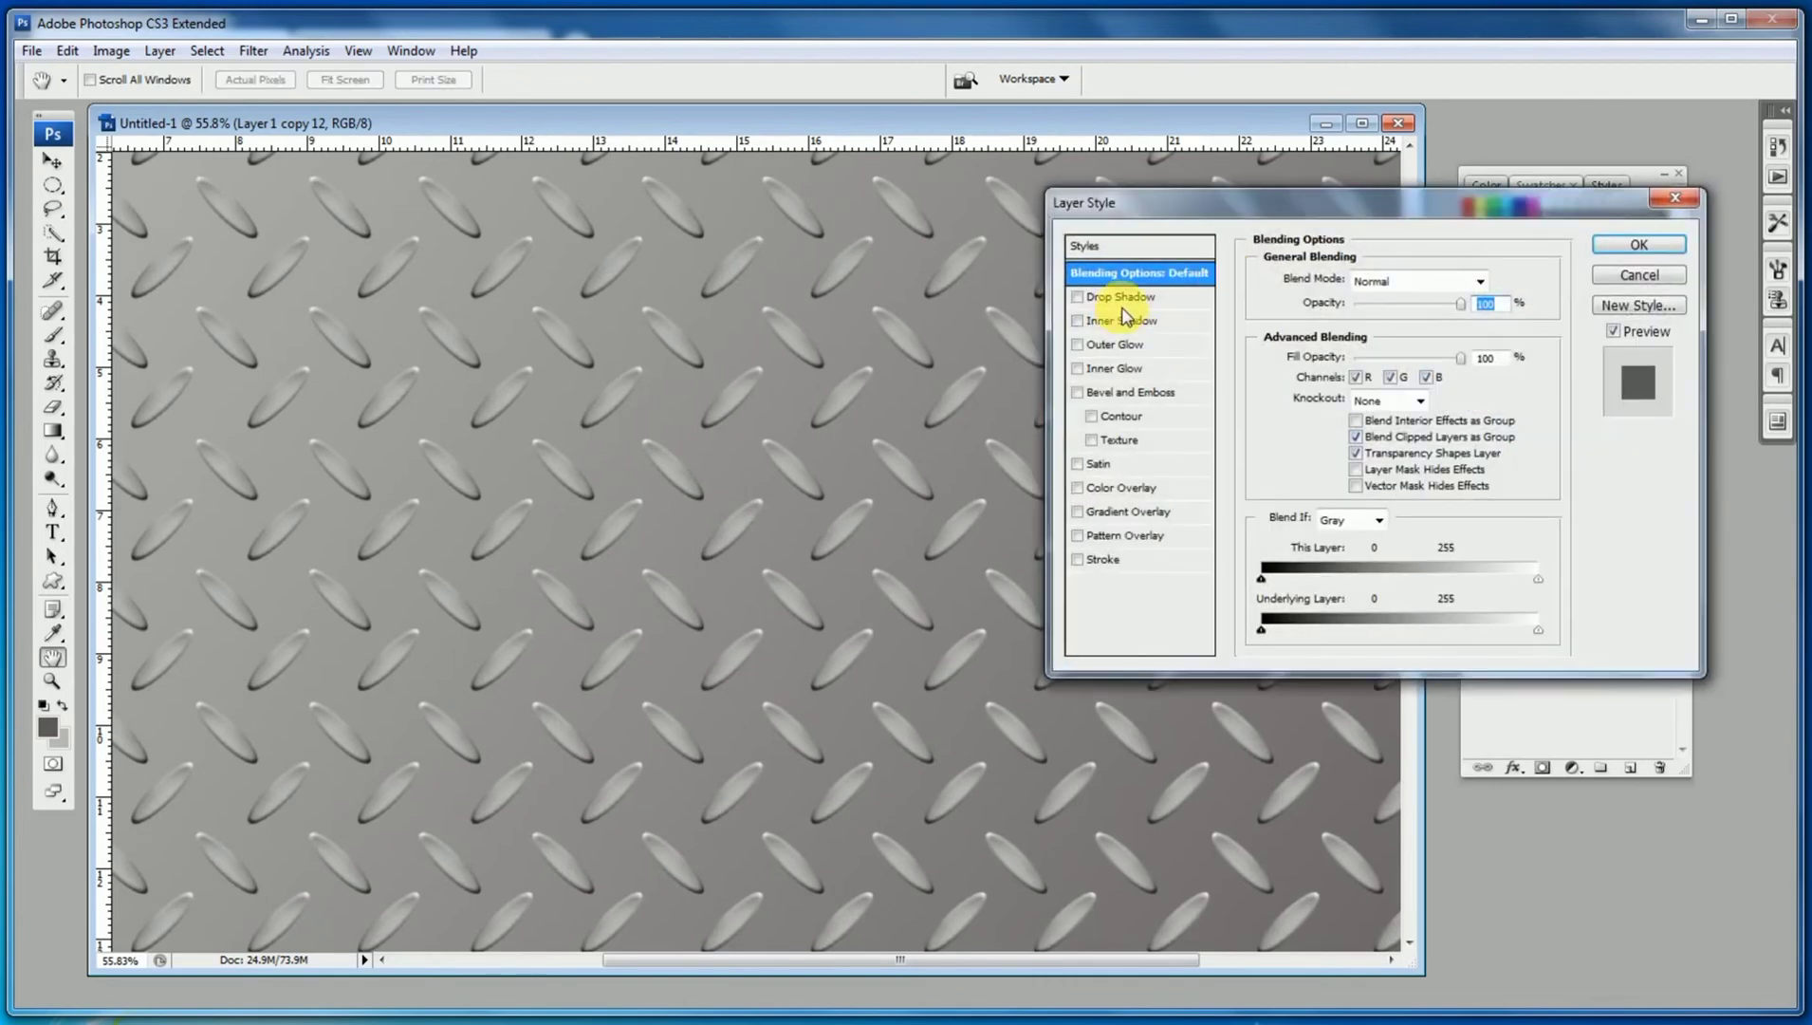
click(1119, 298)
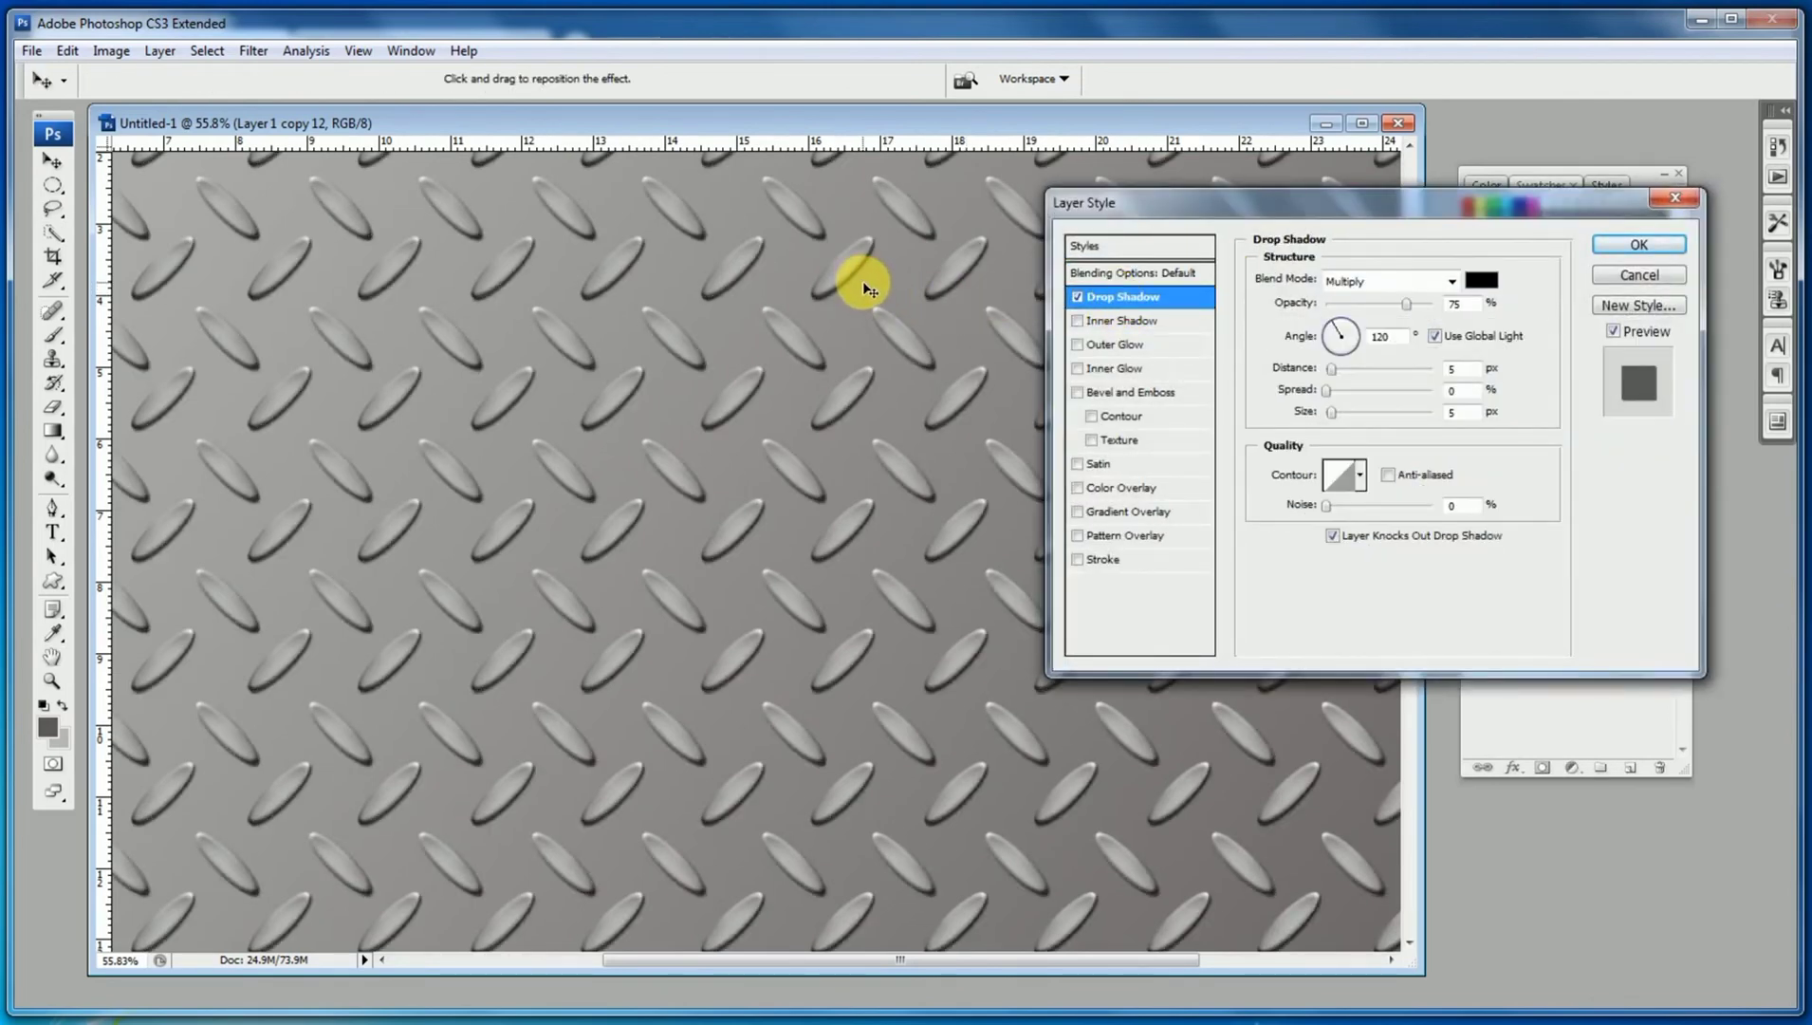
drag(865, 289, 869, 292)
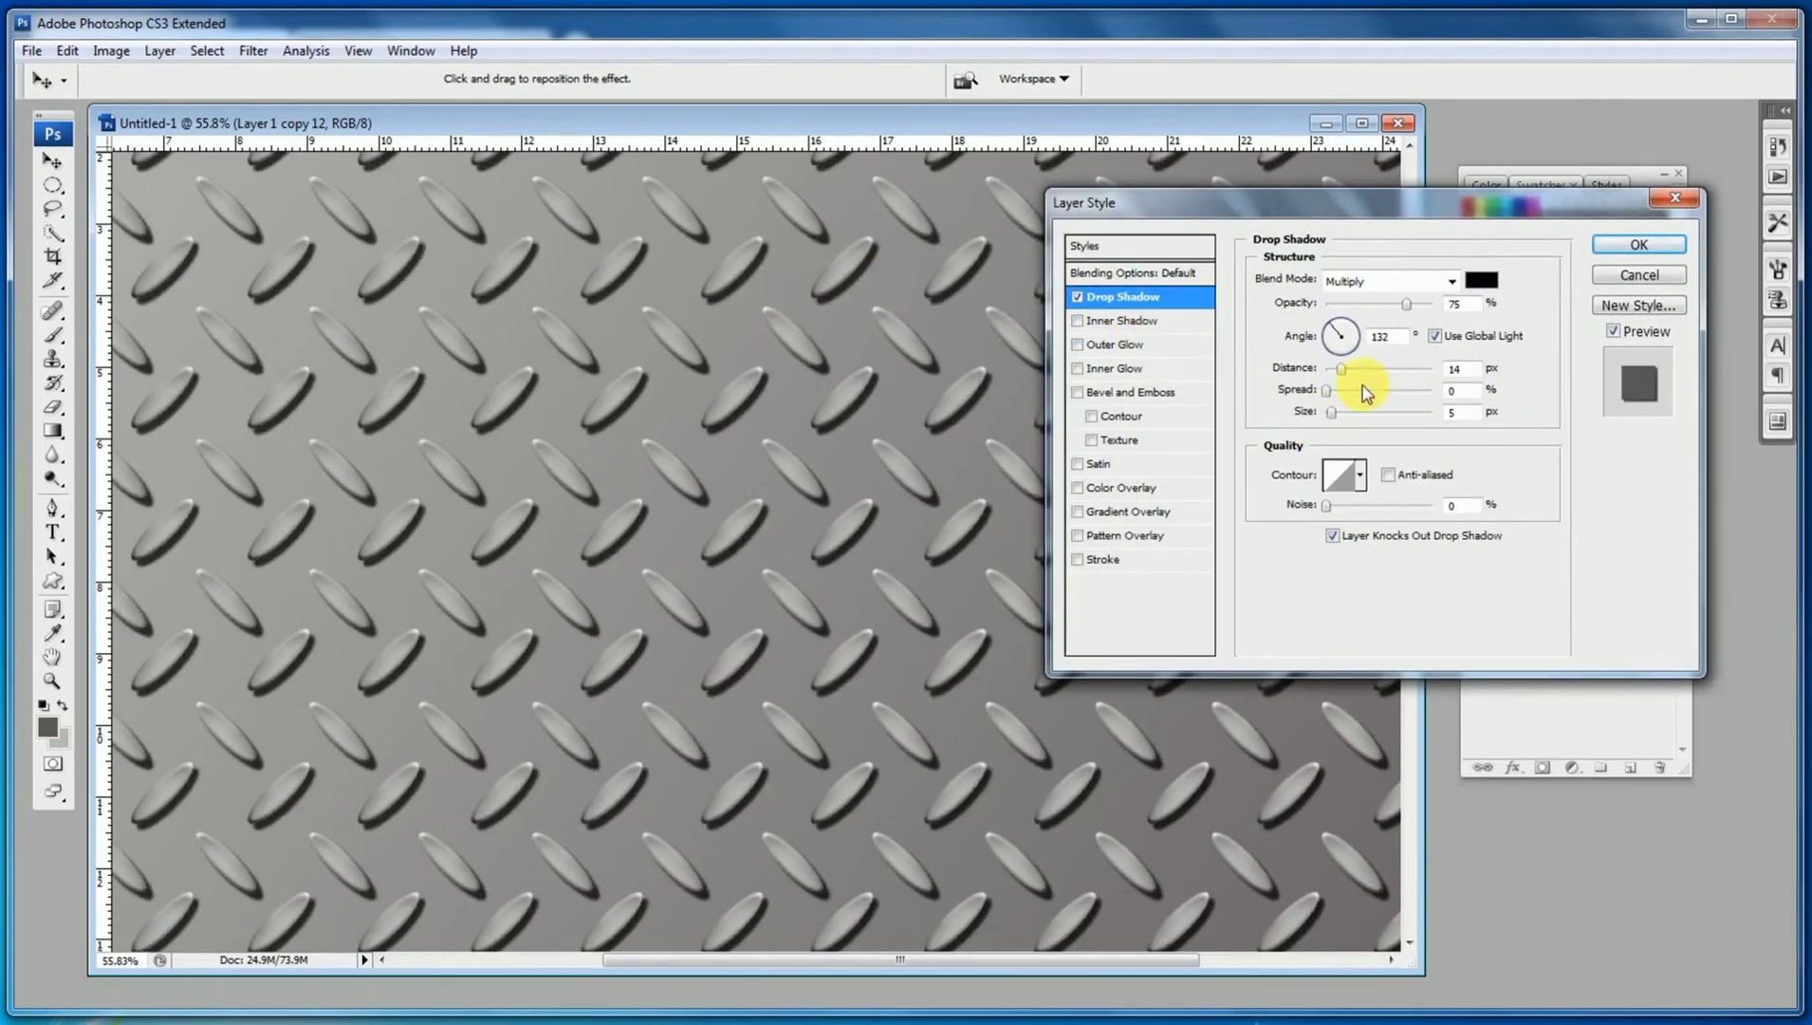
drag(1397, 306, 1381, 305)
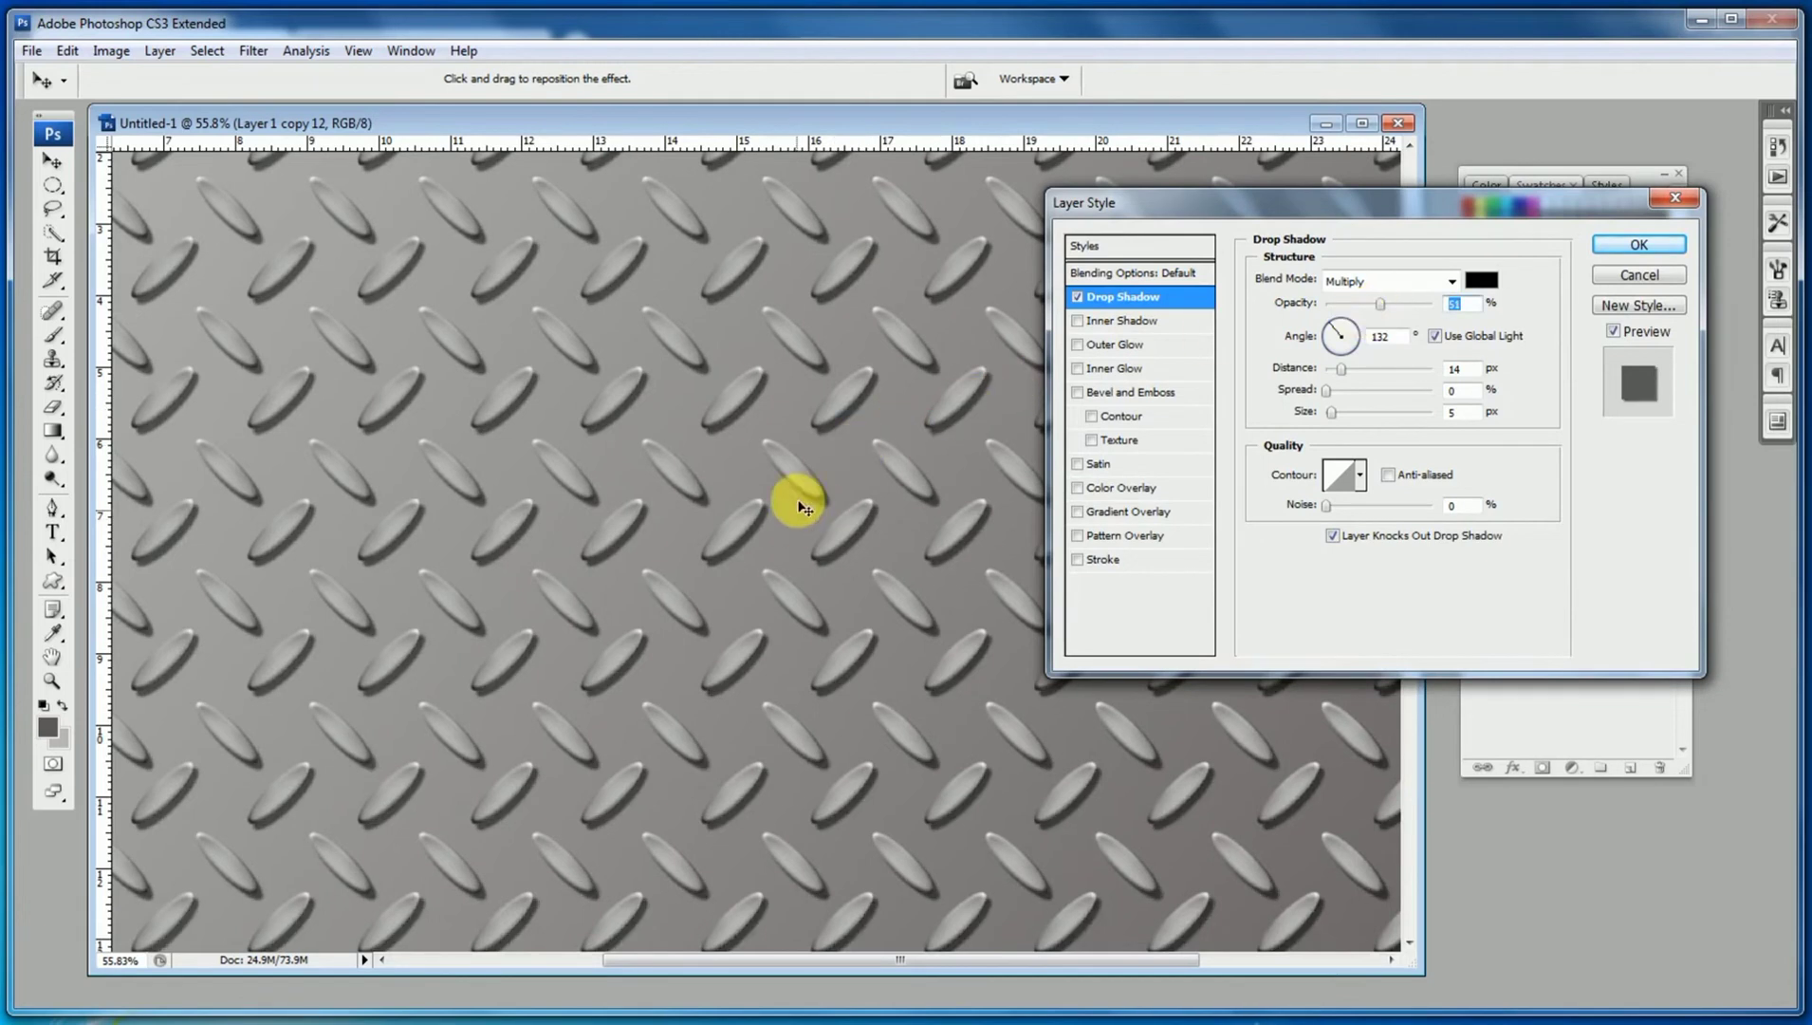
drag(880, 325, 876, 327)
click(1649, 248)
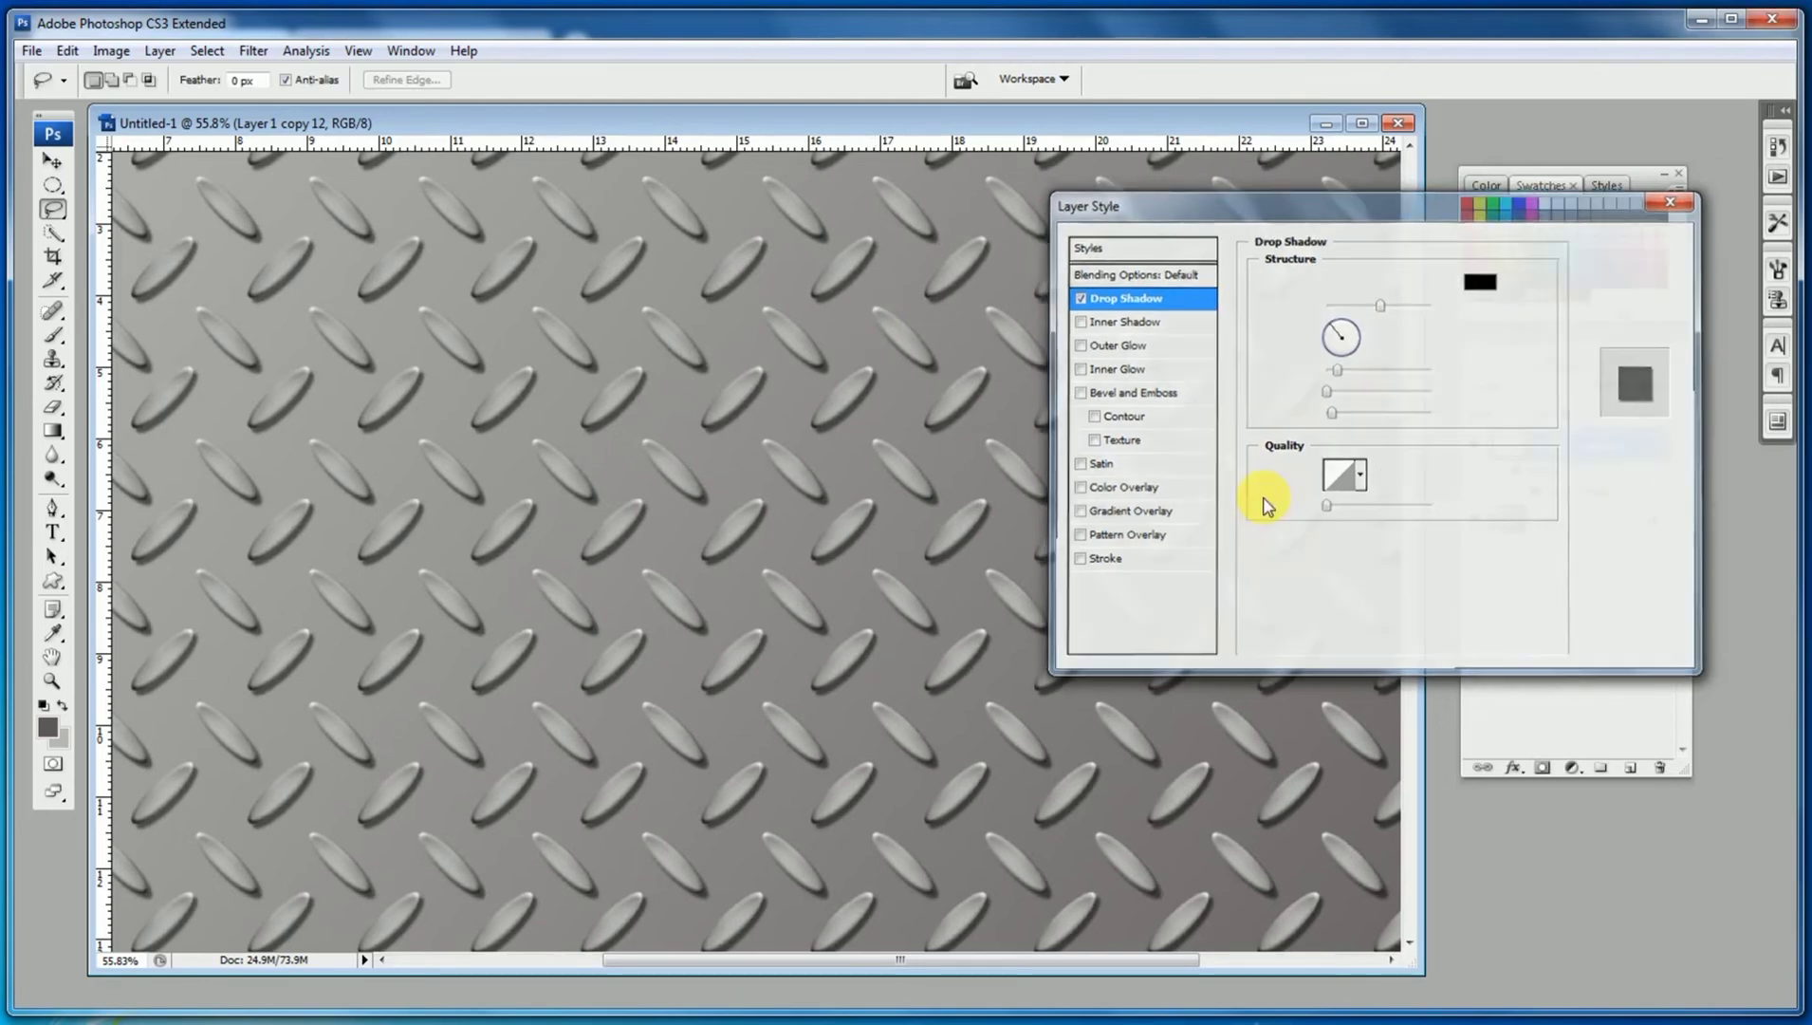
Step: Select the right part of the canvas with a freehand Lasso outline that curves from the upper to the lower edge
key(ctrl+minus)
key(ctrl+minus)
key(ctrl+minus)
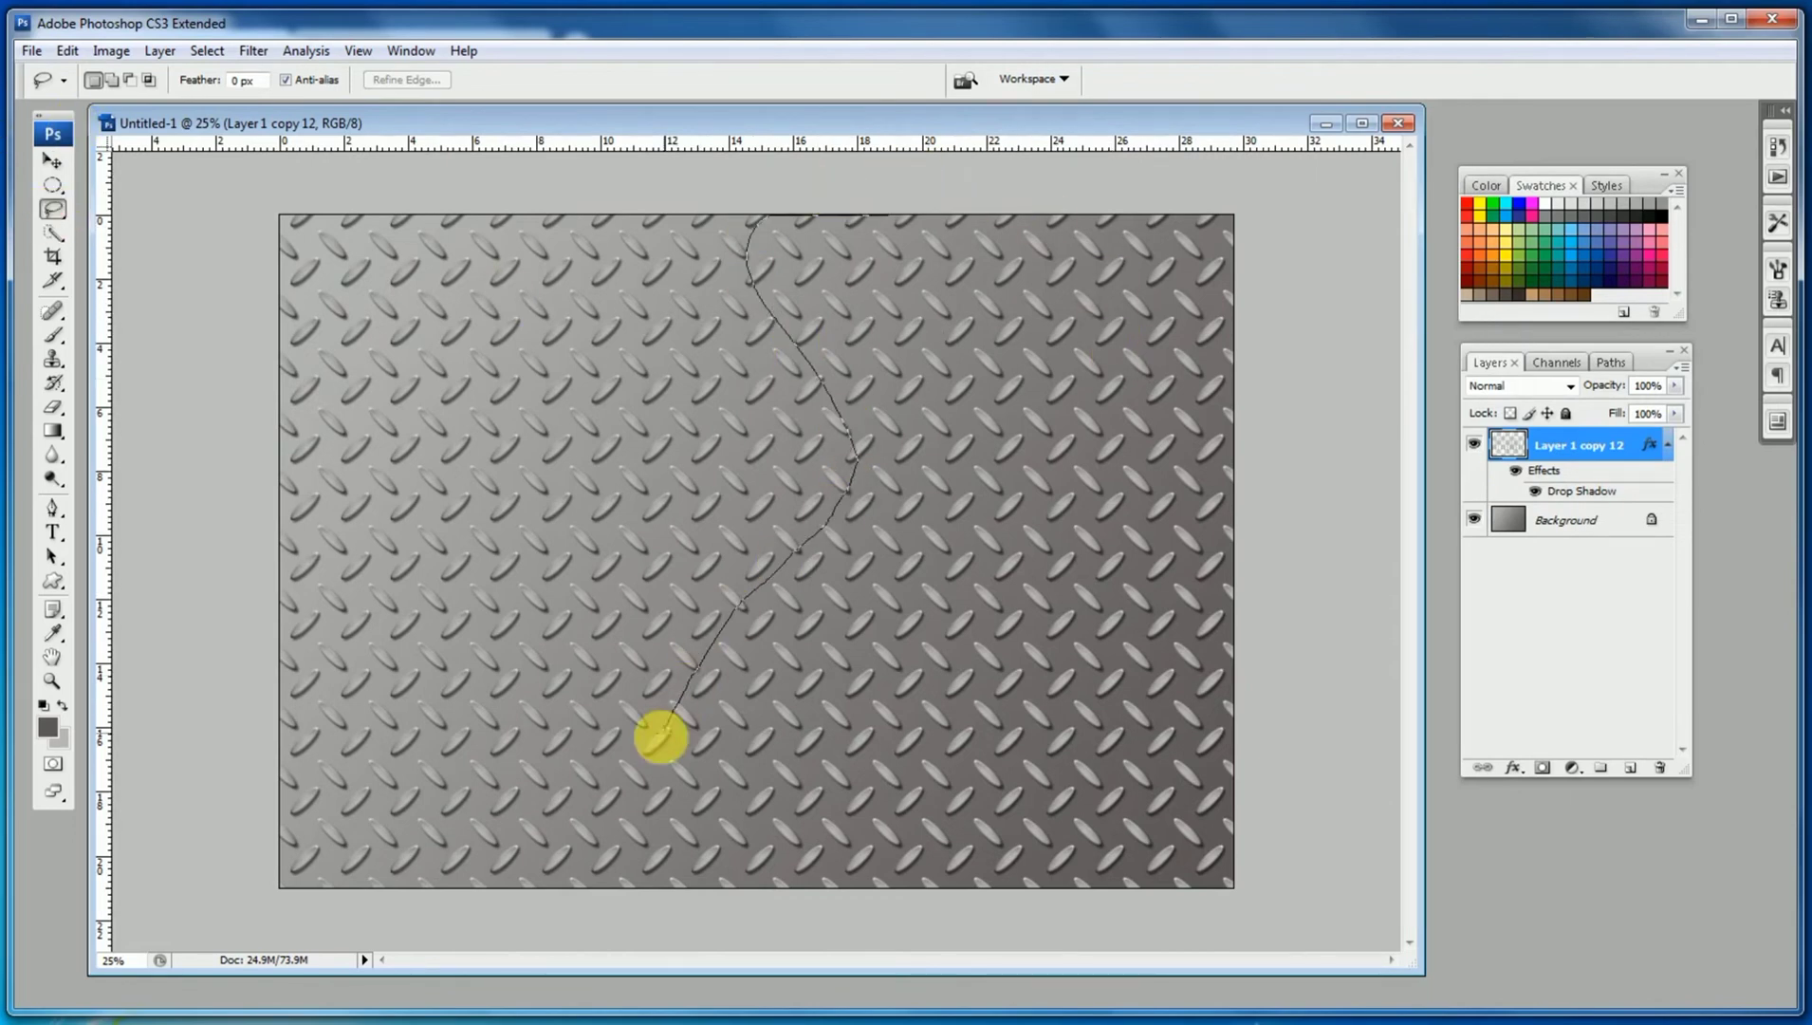
drag(1340, 274, 1340, 275)
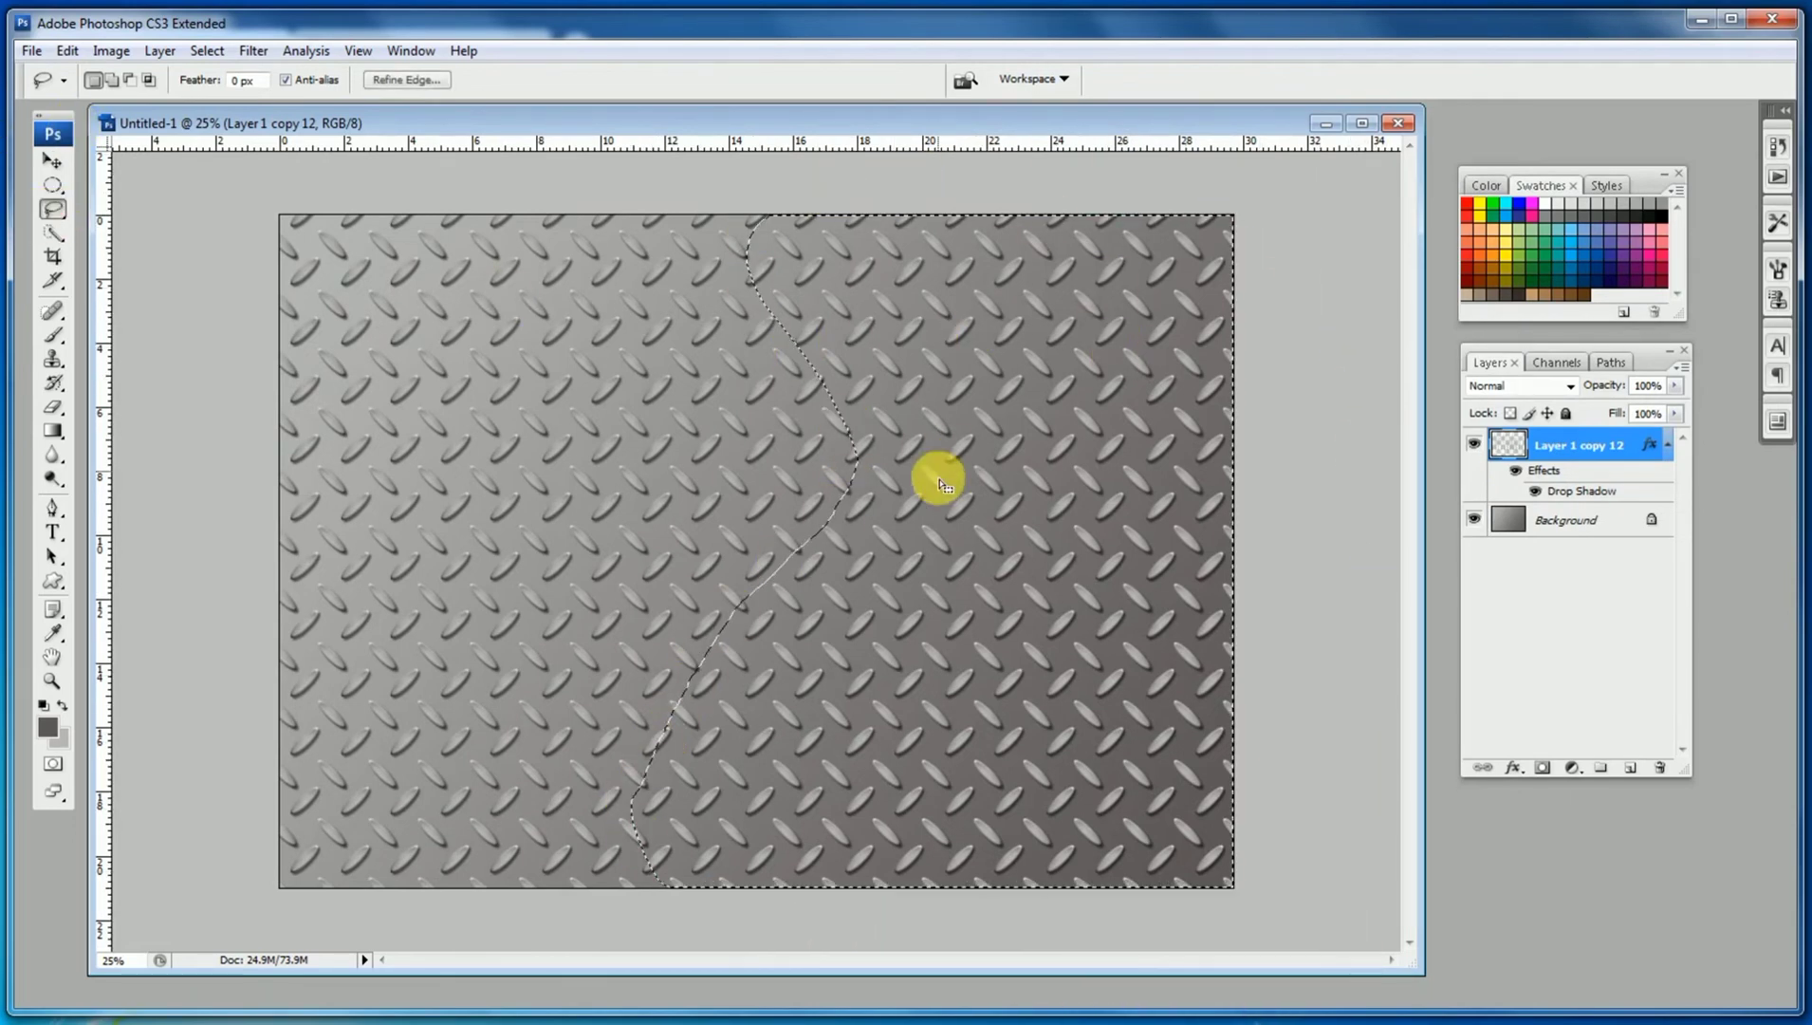
Step: Feather the lasso selection on the canvas's right part with a 200-pixel radius
key(ctrl+plus)
right_click(990, 405)
click(1057, 464)
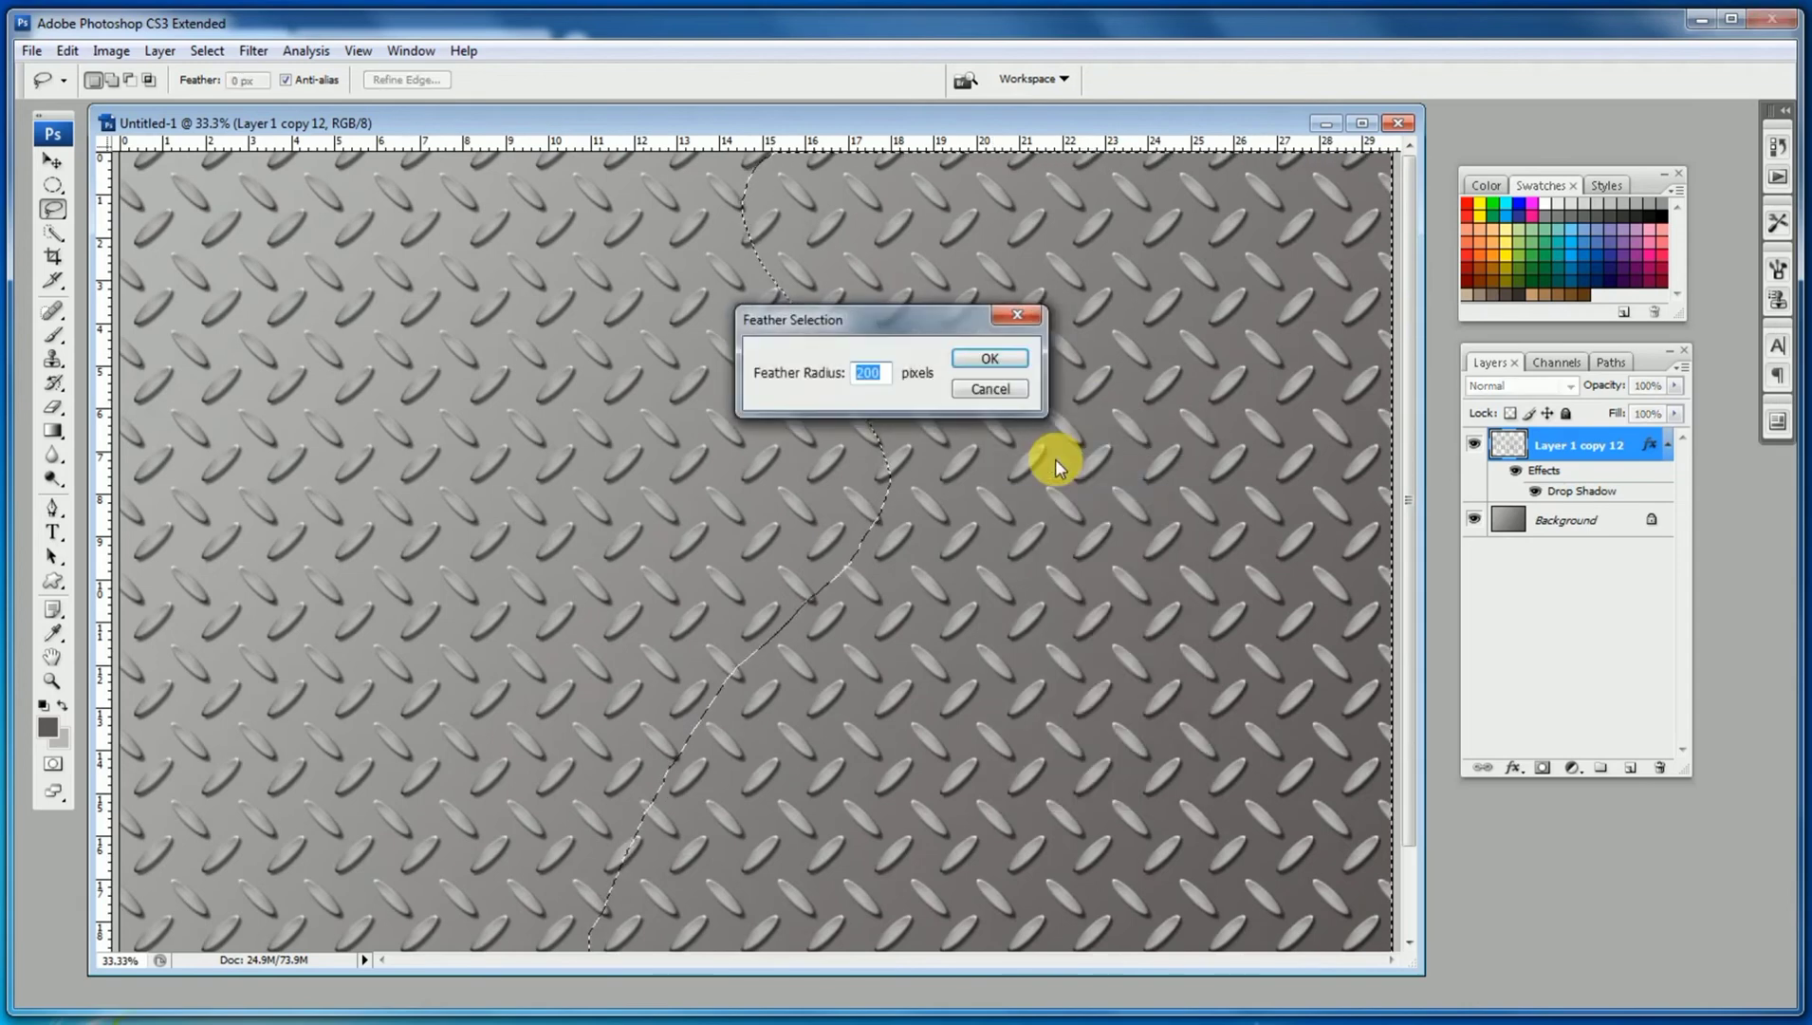
key(Return)
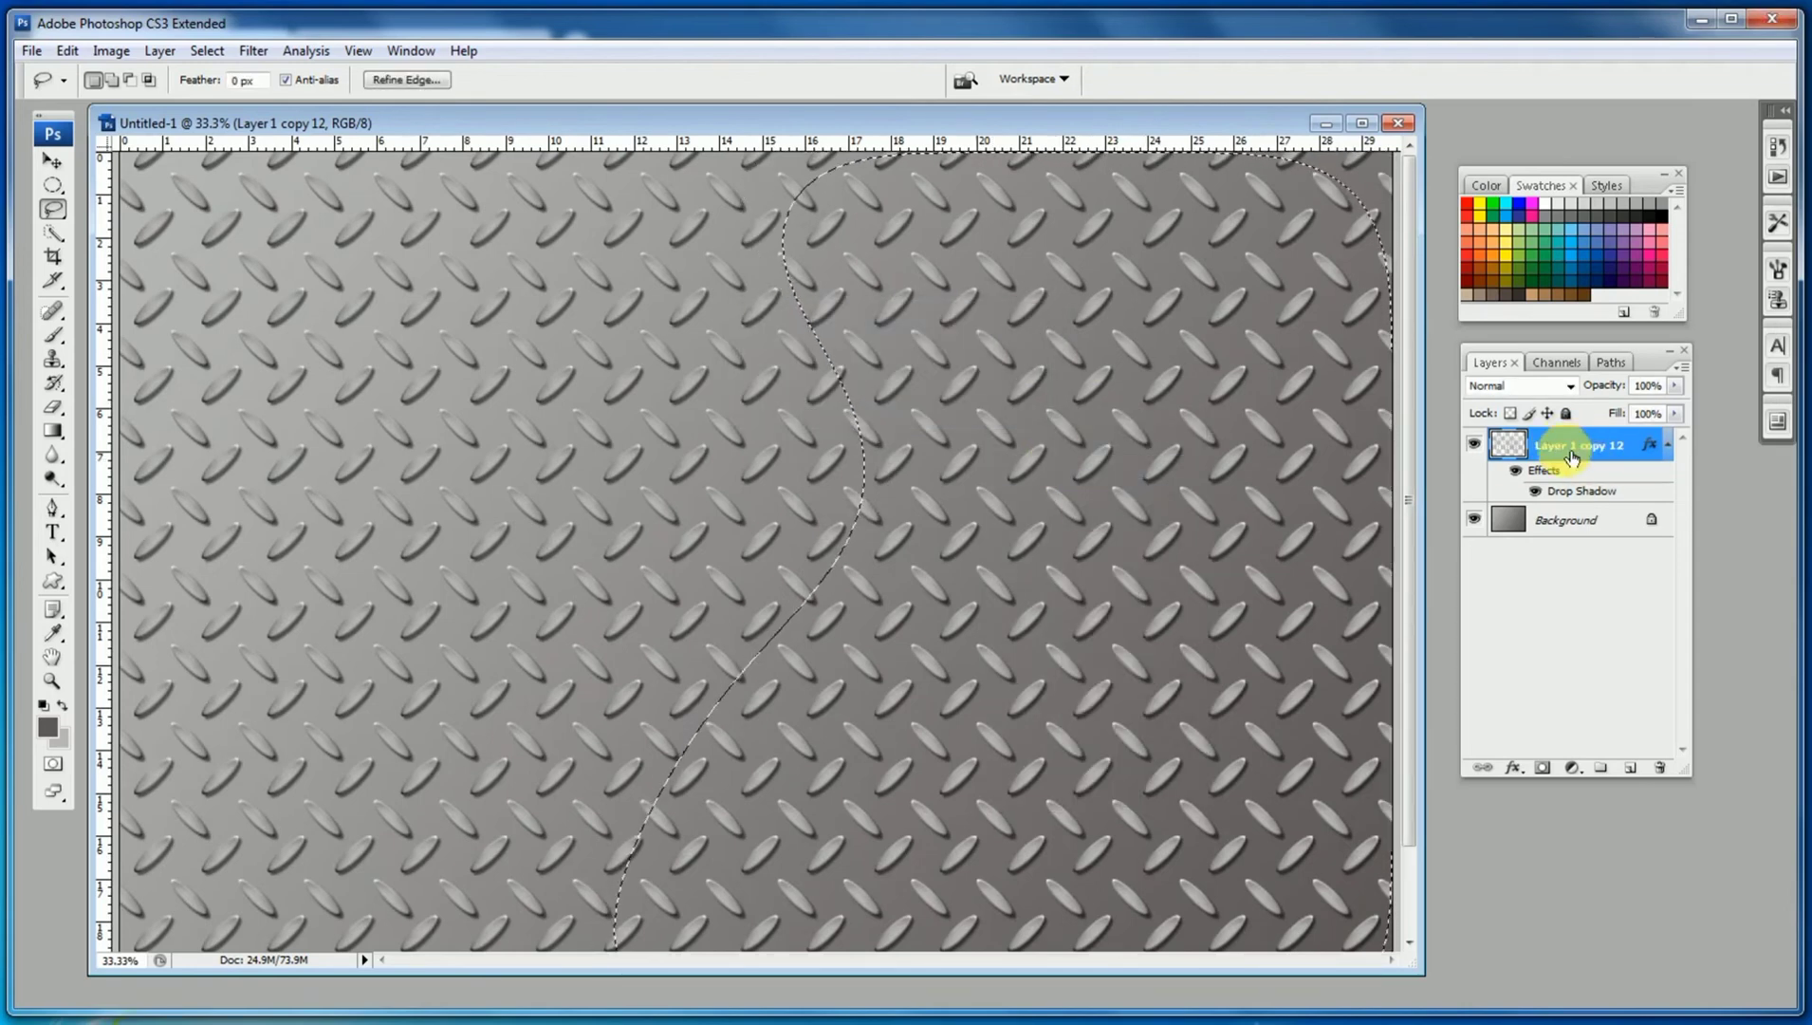
Step: Darken the selected ellipses with Curves by lowering the white end point to input 248, output 201, and deselect the area
key(ctrl+m)
drag(1669, 331, 1666, 383)
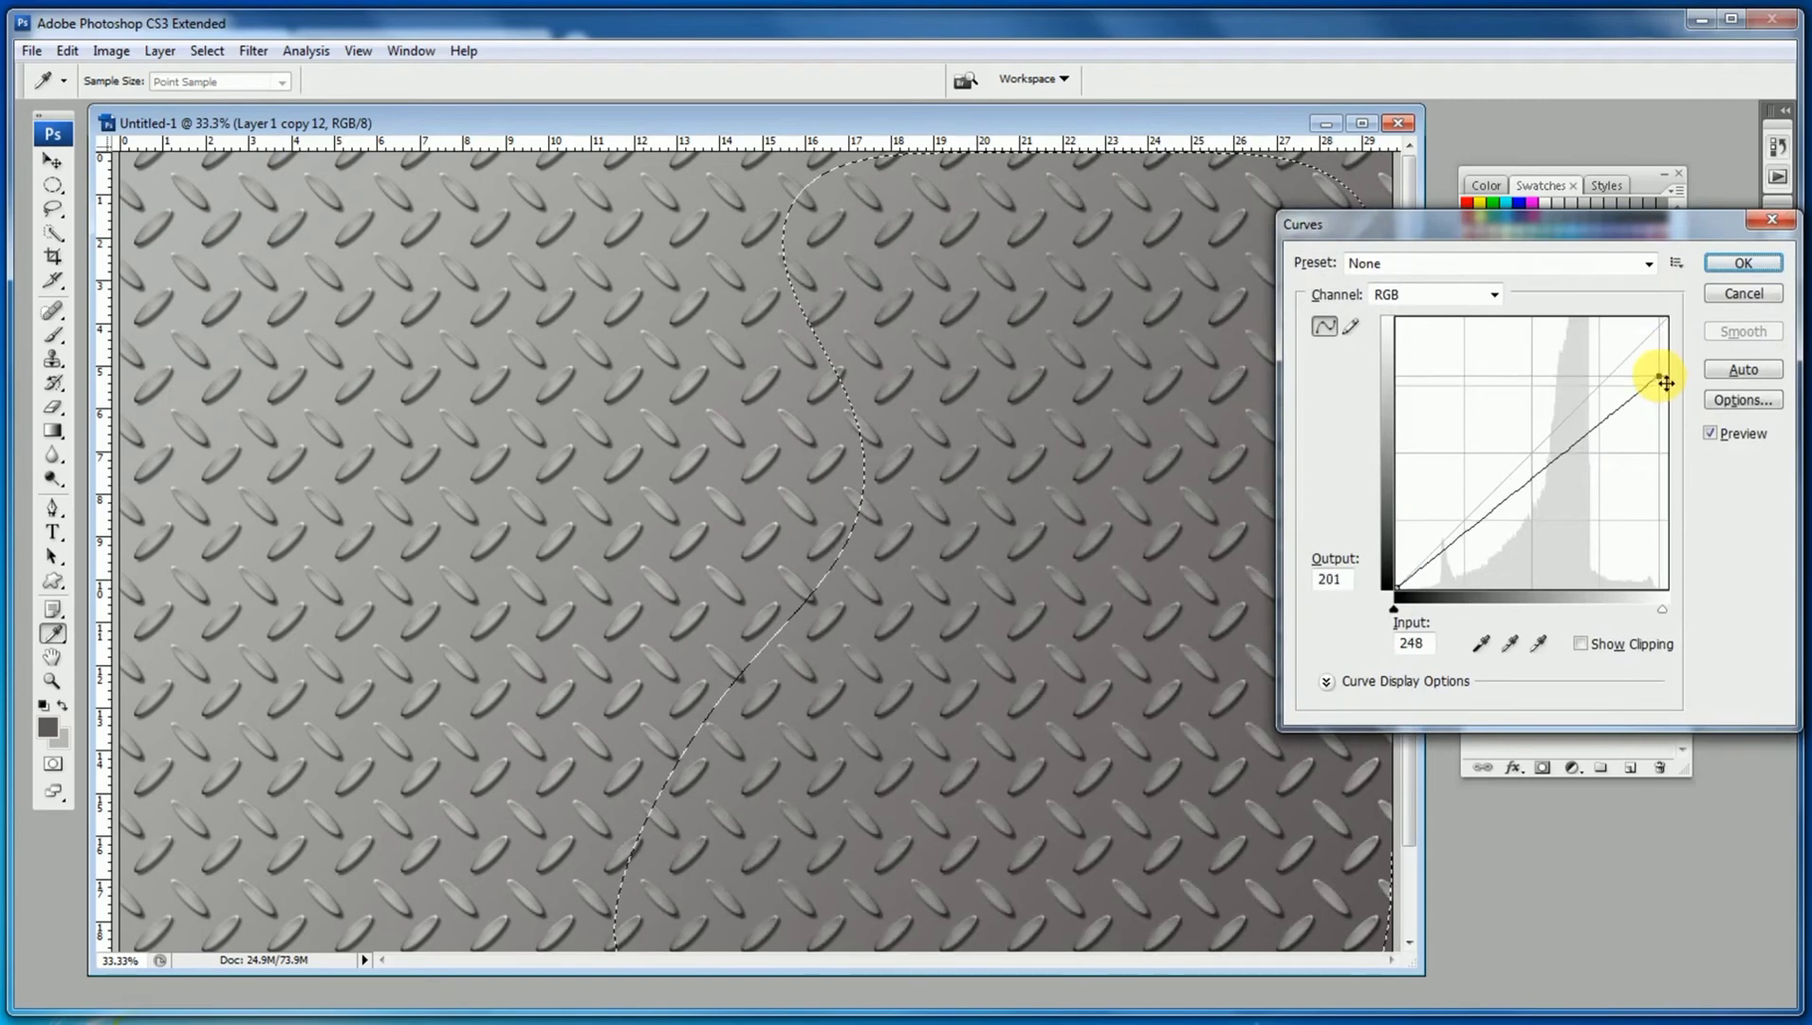
click(1743, 263)
click(667, 344)
key(ctrl+minus)
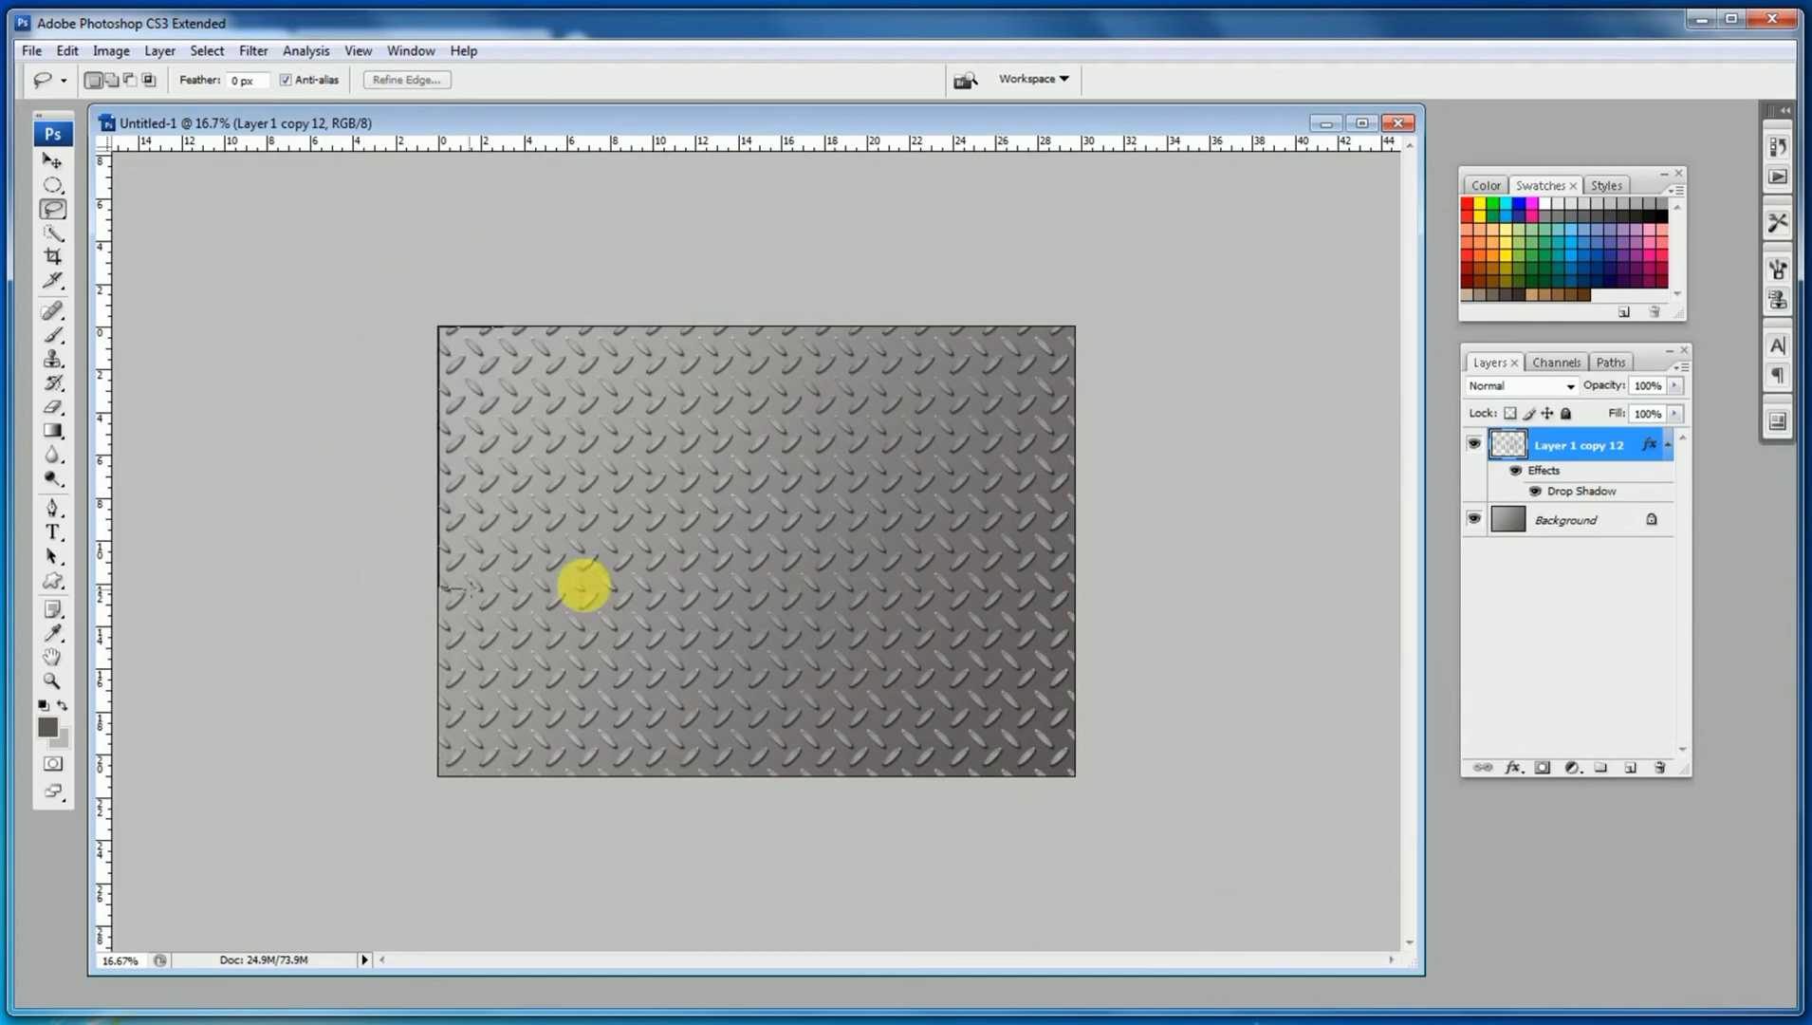
Step: Outline the canvas's upper-left area with a freehand Lasso selection and feather its edge
mouse_move(584, 586)
mouse_down()
mouse_move(704, 378)
mouse_move(529, 332)
mouse_up()
key(ctrl+plus)
key(ctrl+plus)
right_click(503, 374)
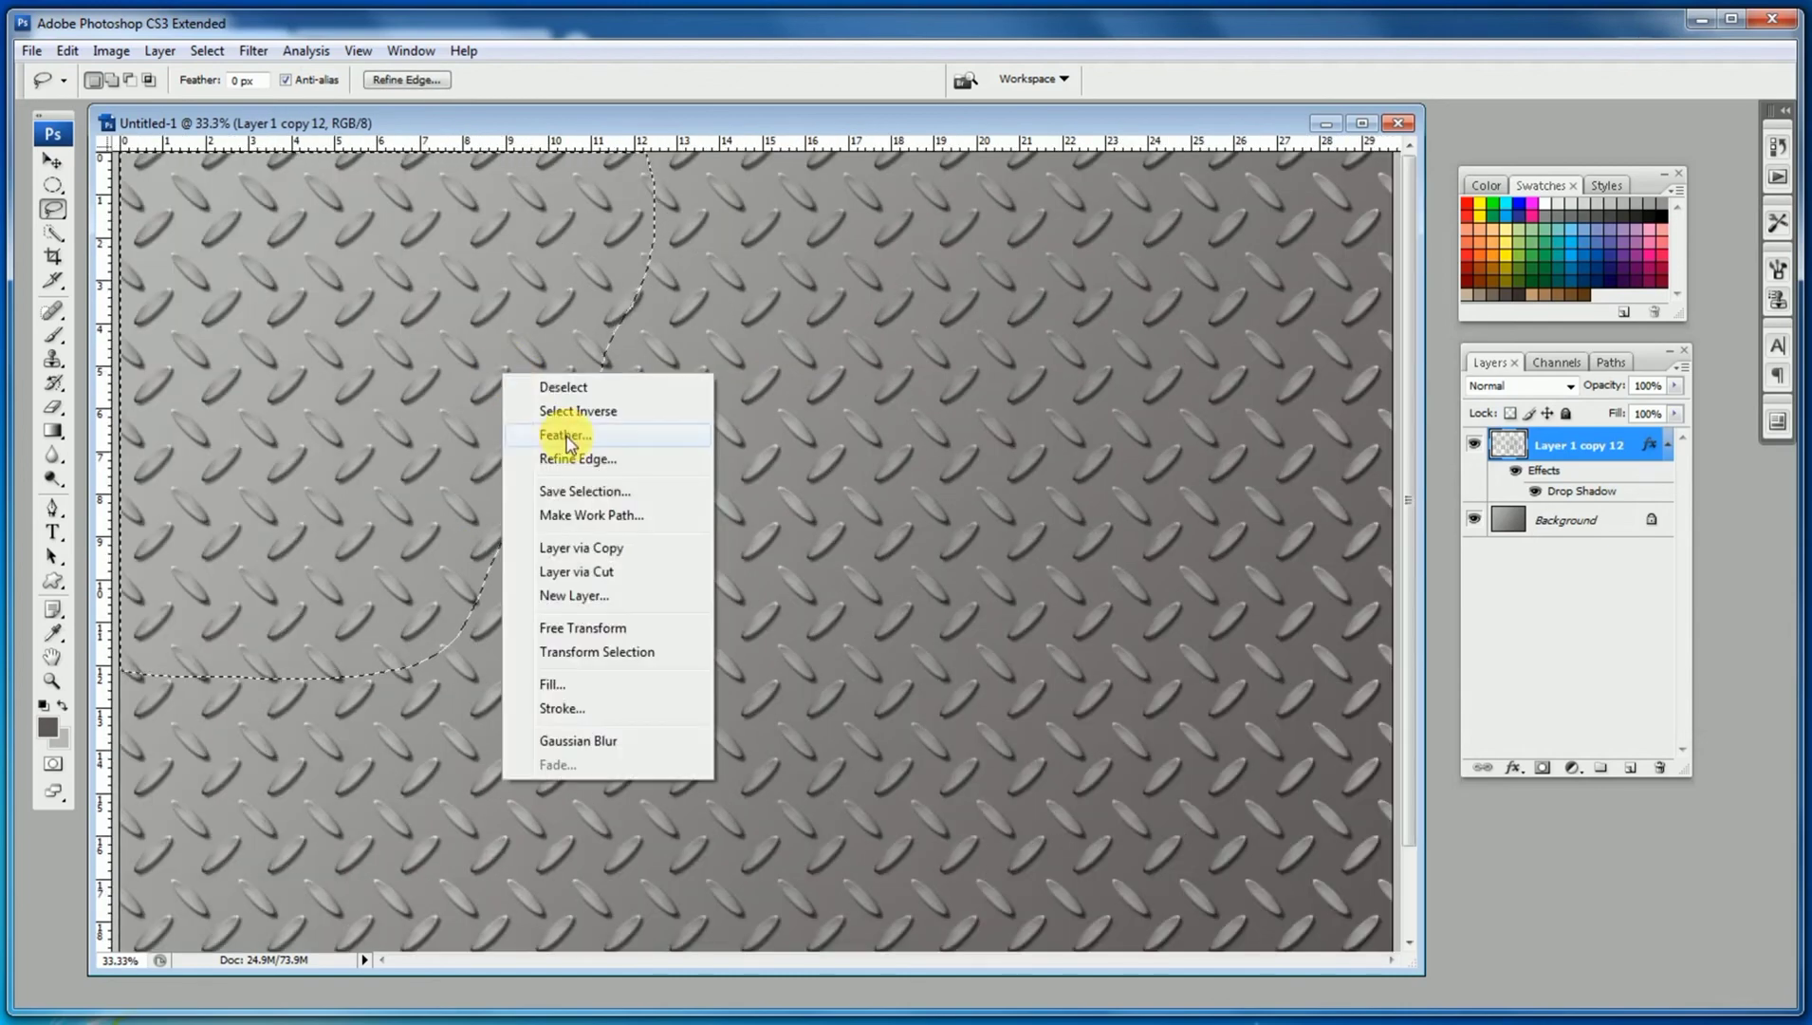
click(566, 435)
click(980, 356)
Step: Lighten the selected ellipses with Curves by raising the black end point to output 50 at input 0, and deselect the area
key(ctrl+m)
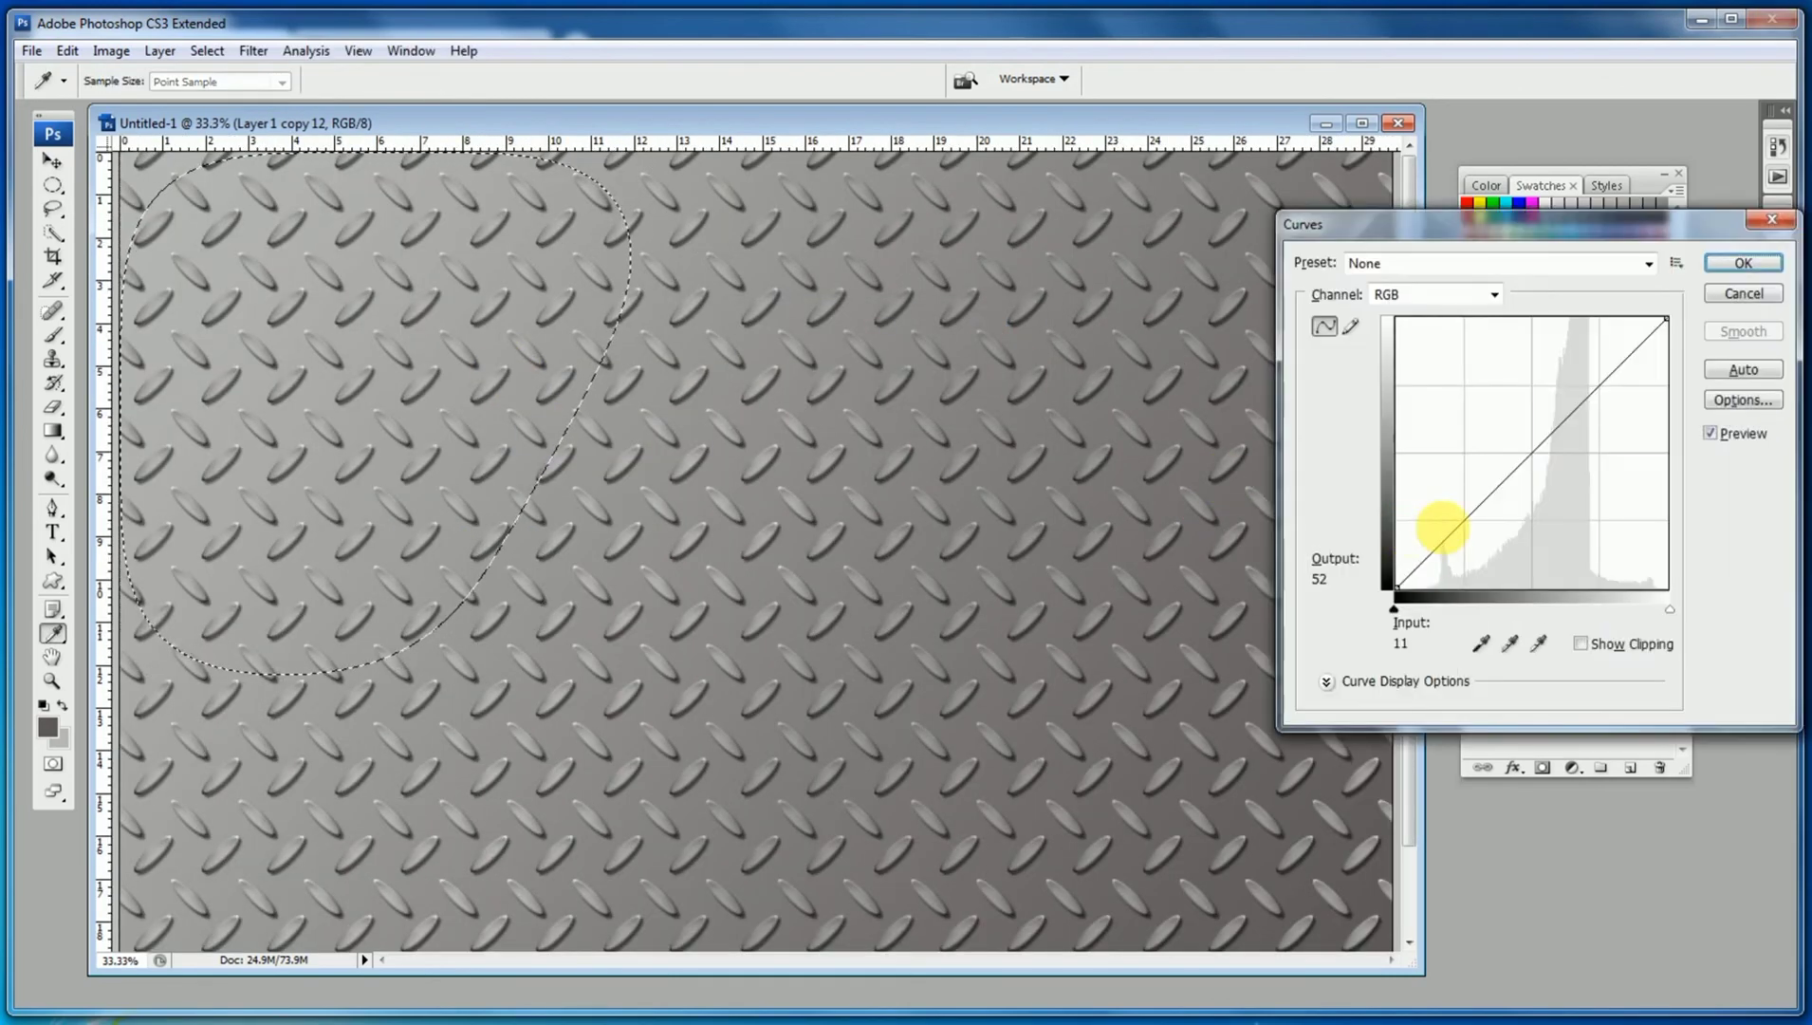
drag(1395, 586, 1405, 557)
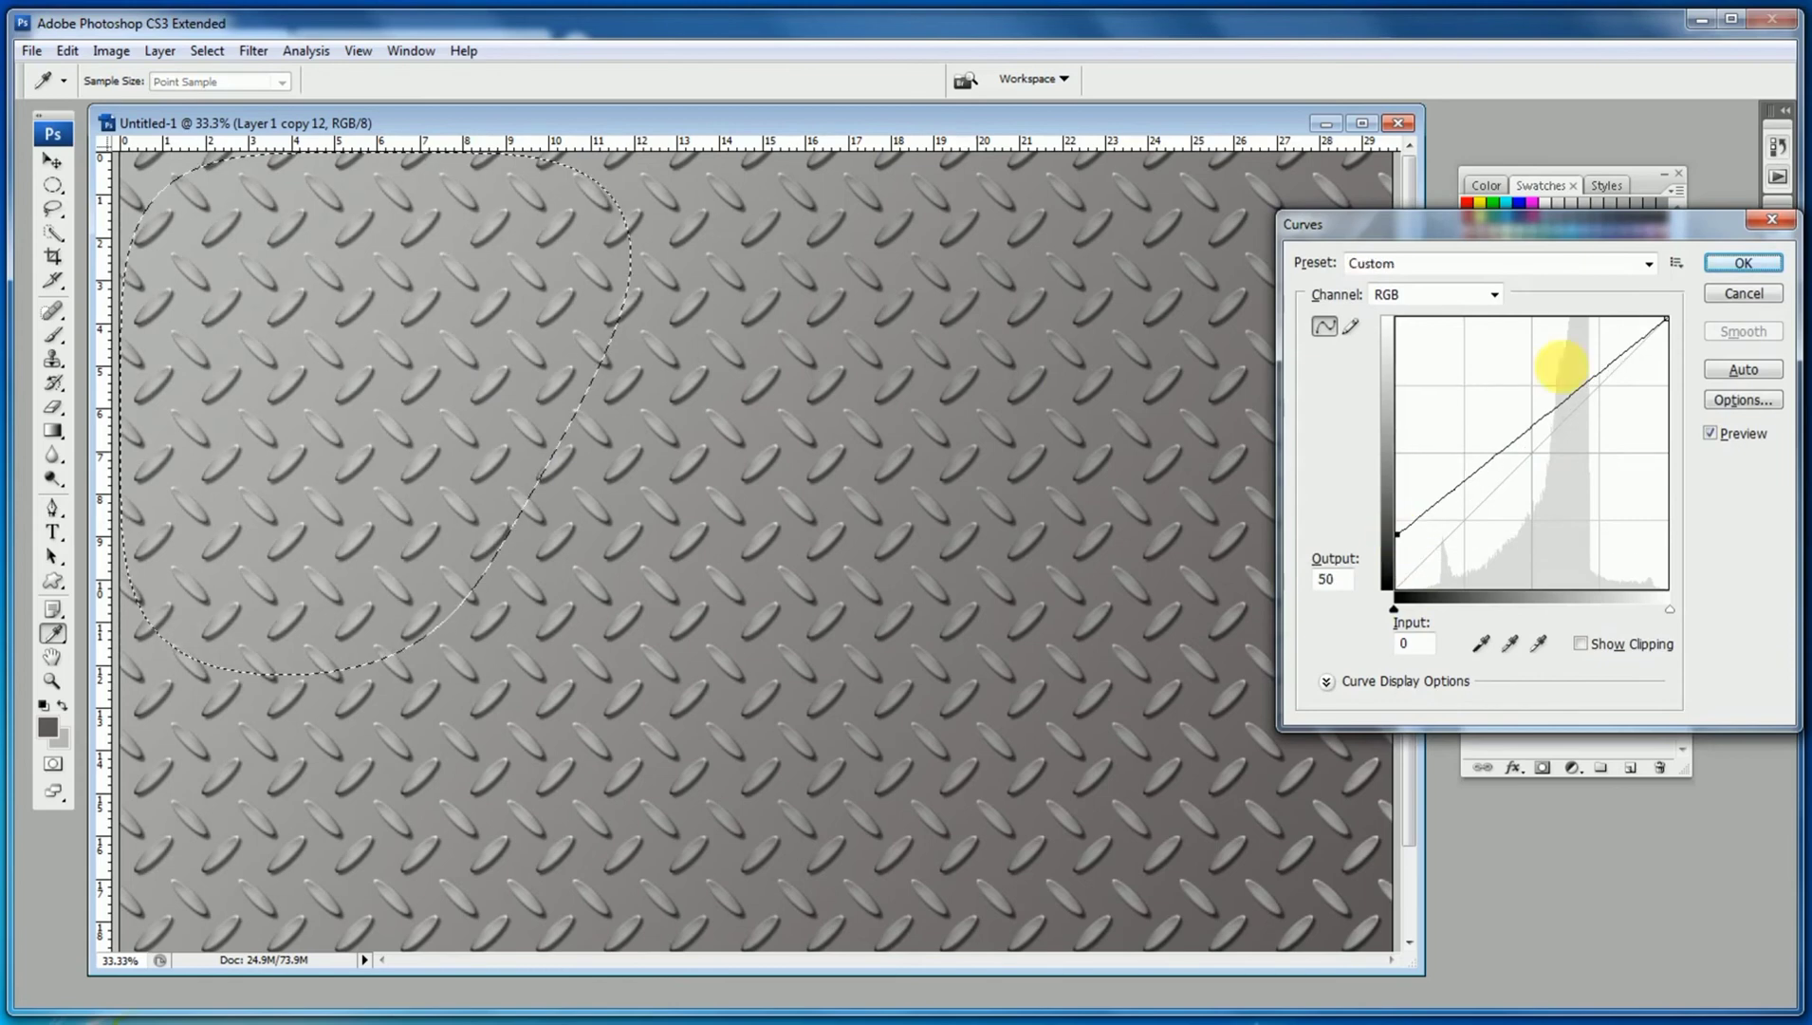
click(1743, 263)
key(ctrl+d)
Step: Examine the shading across the whole plate at several zoom levels
ctrl+alt+click(708, 432)
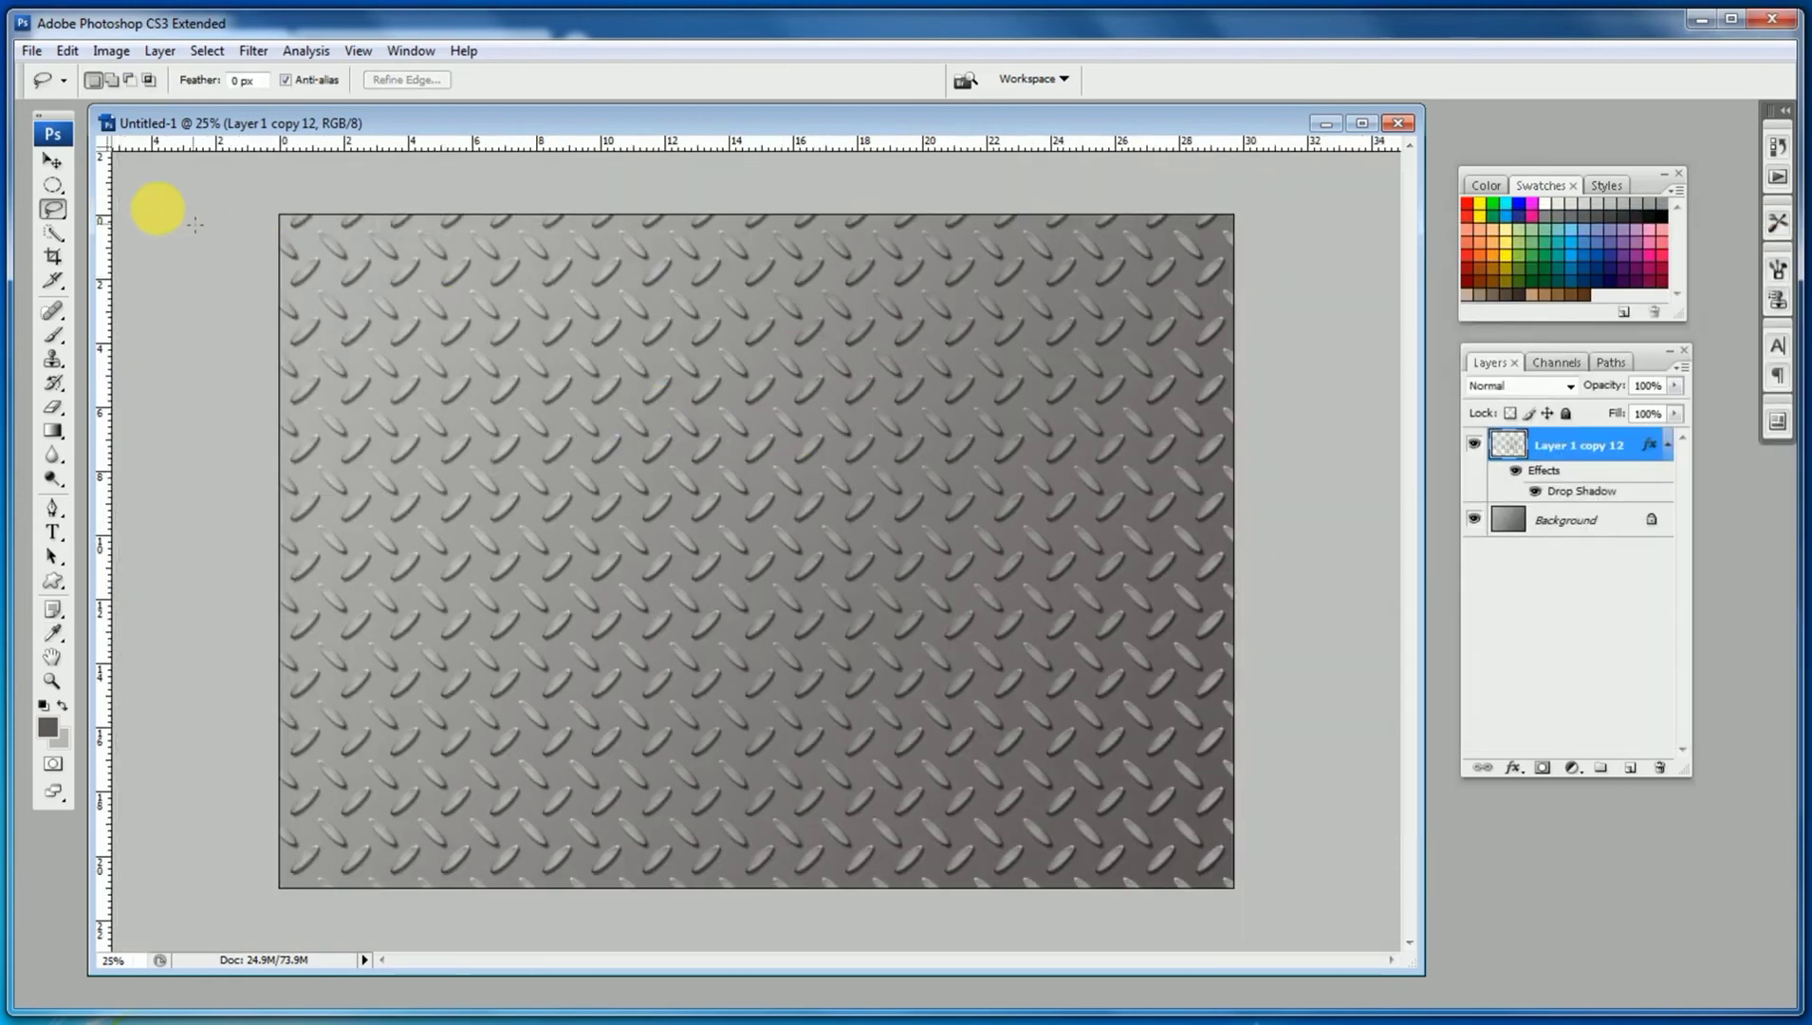
ctrl+alt+click(770, 498)
ctrl+alt+click(769, 498)
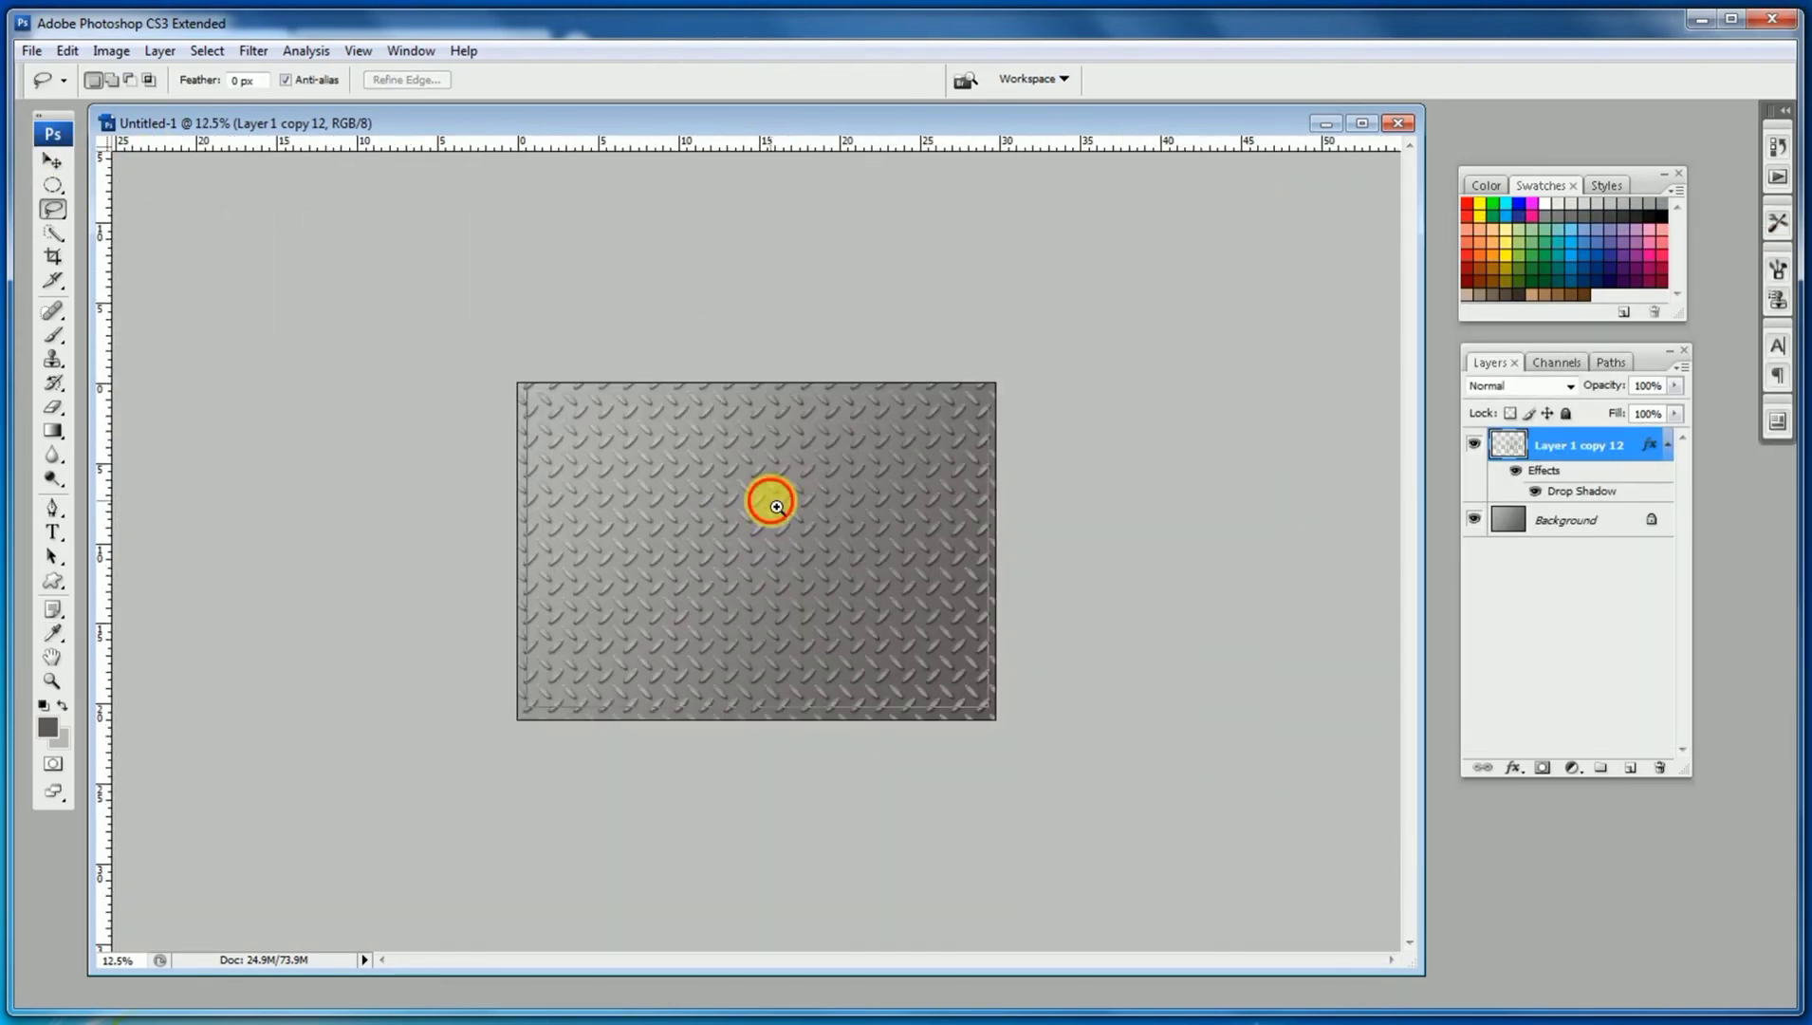
ctrl+click(770, 496)
ctrl+click(772, 493)
ctrl+click(774, 494)
ctrl+alt+click(1265, 500)
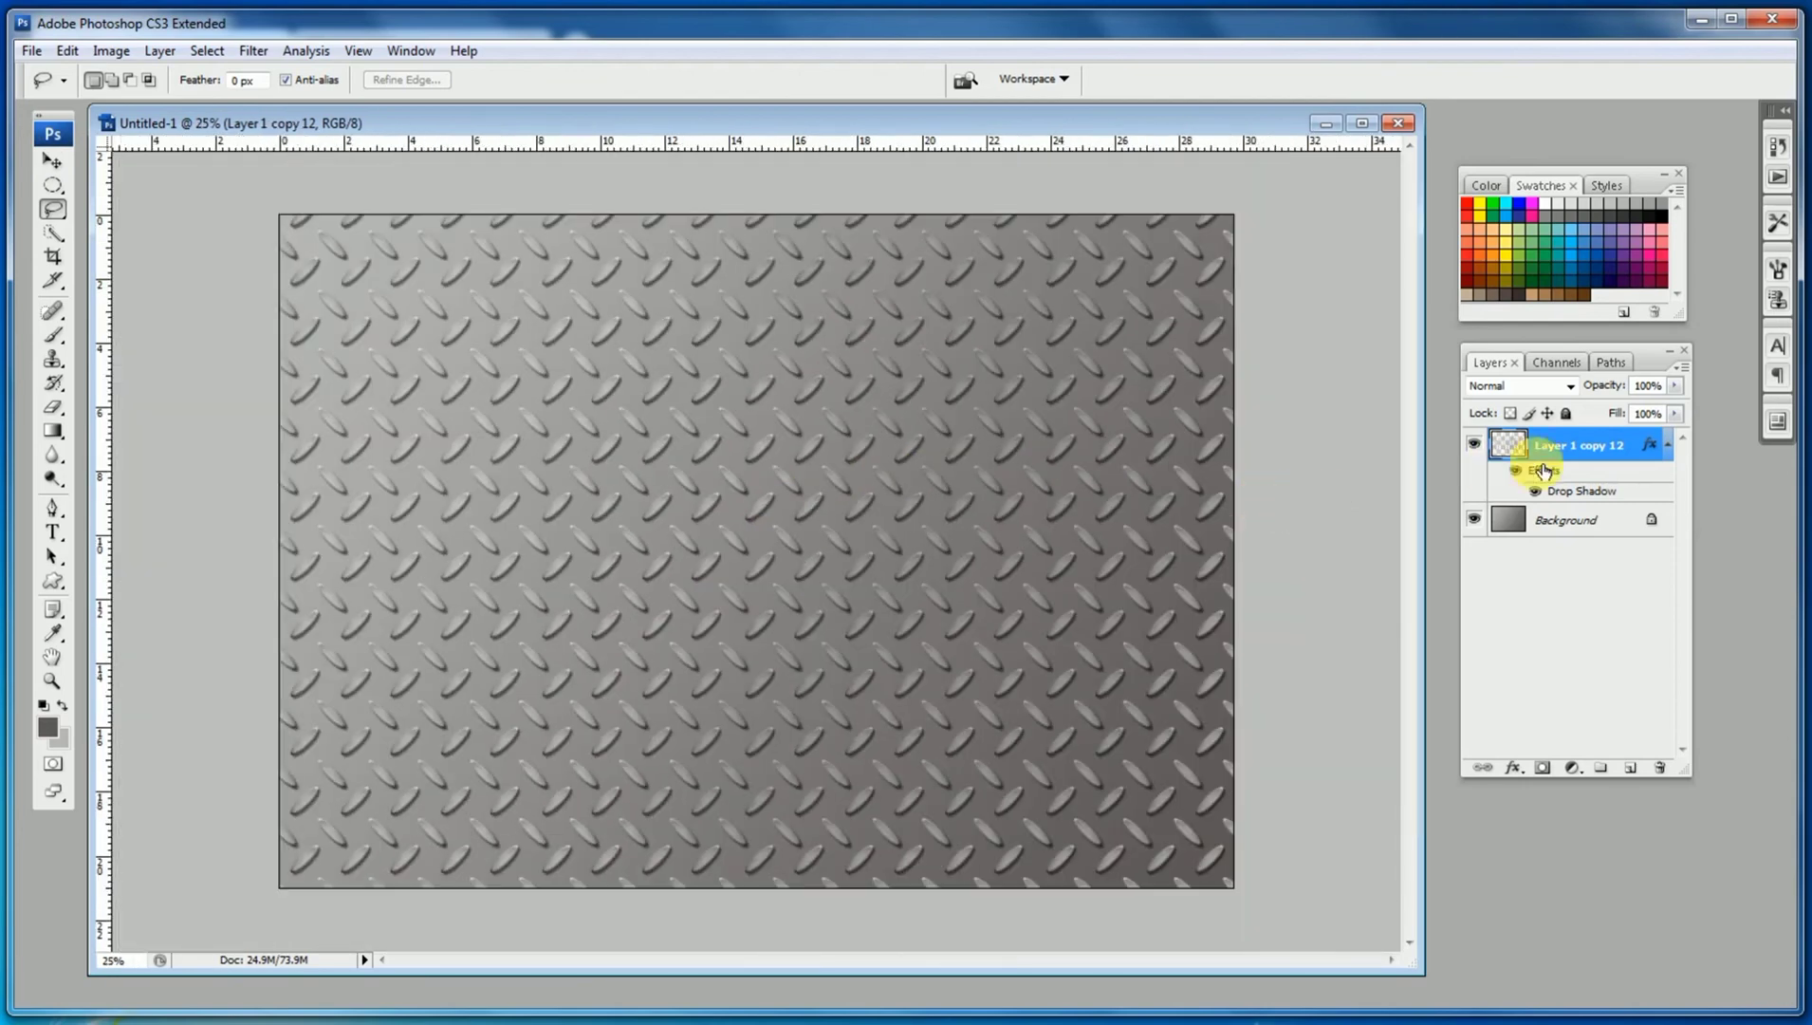
Step: Flatten the ellipse pattern layer and its shadow into the Background layer
click(1681, 368)
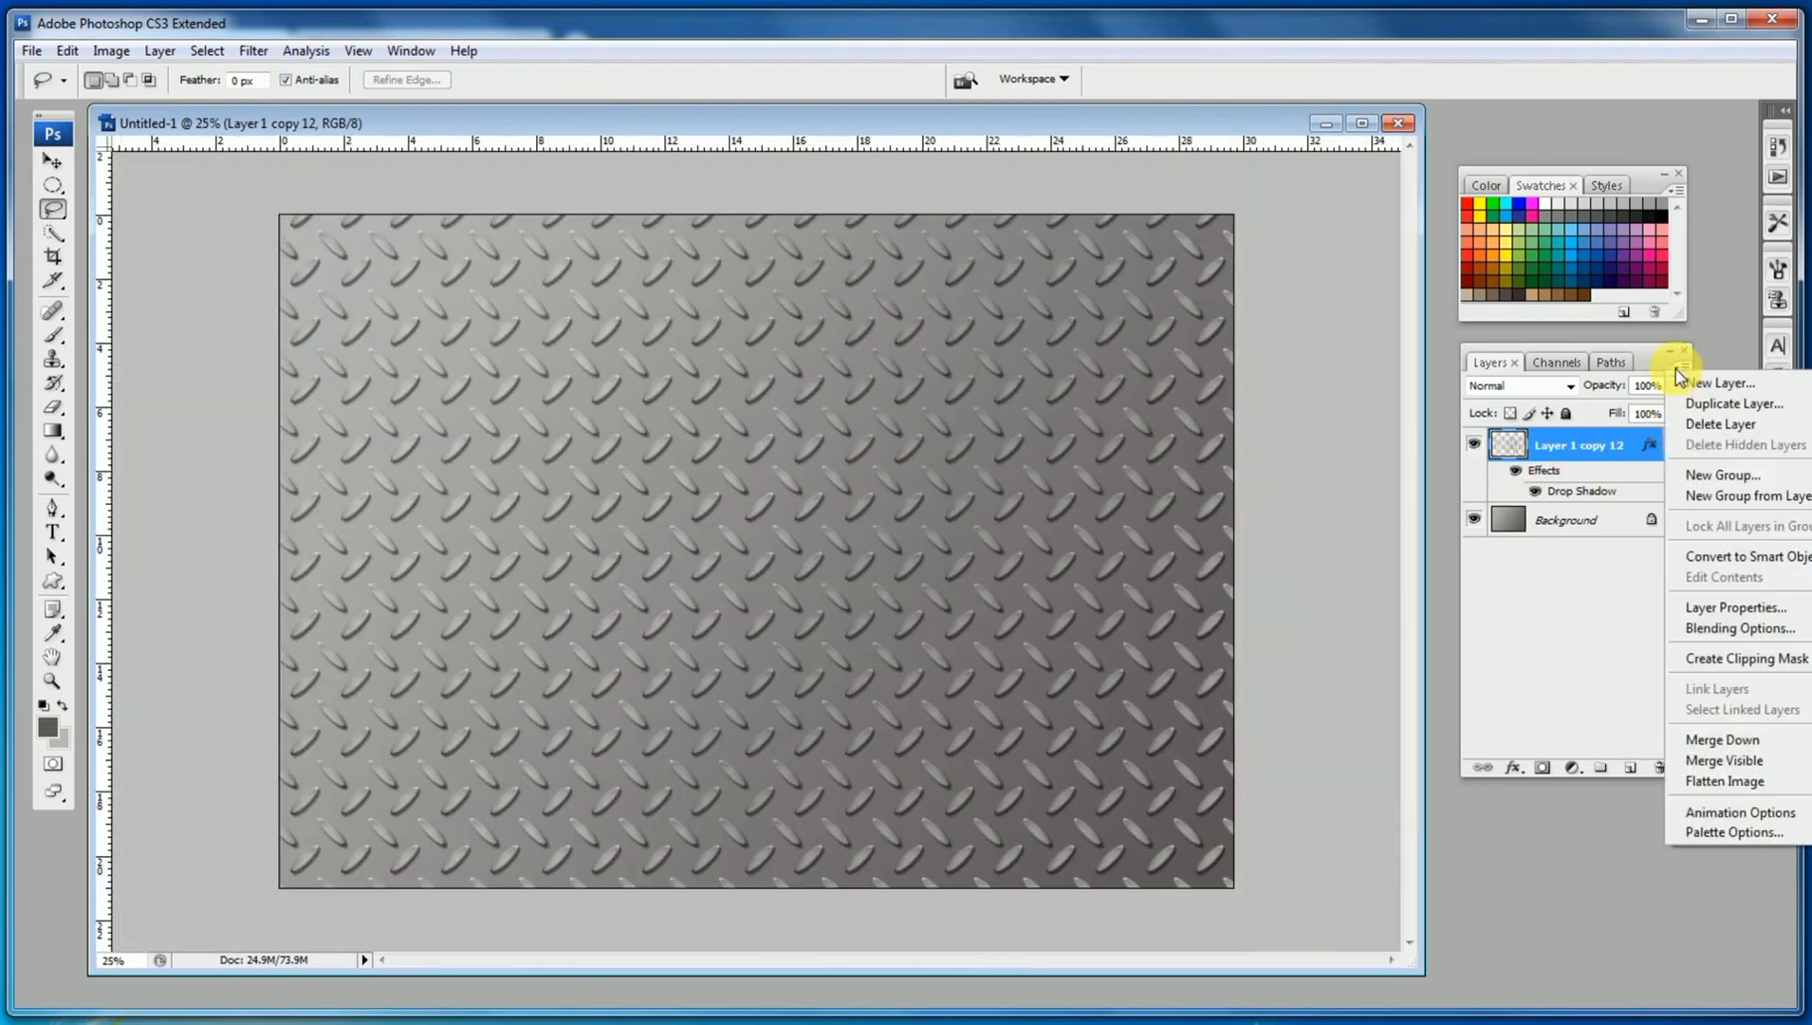
click(1508, 774)
ctrl+click(721, 456)
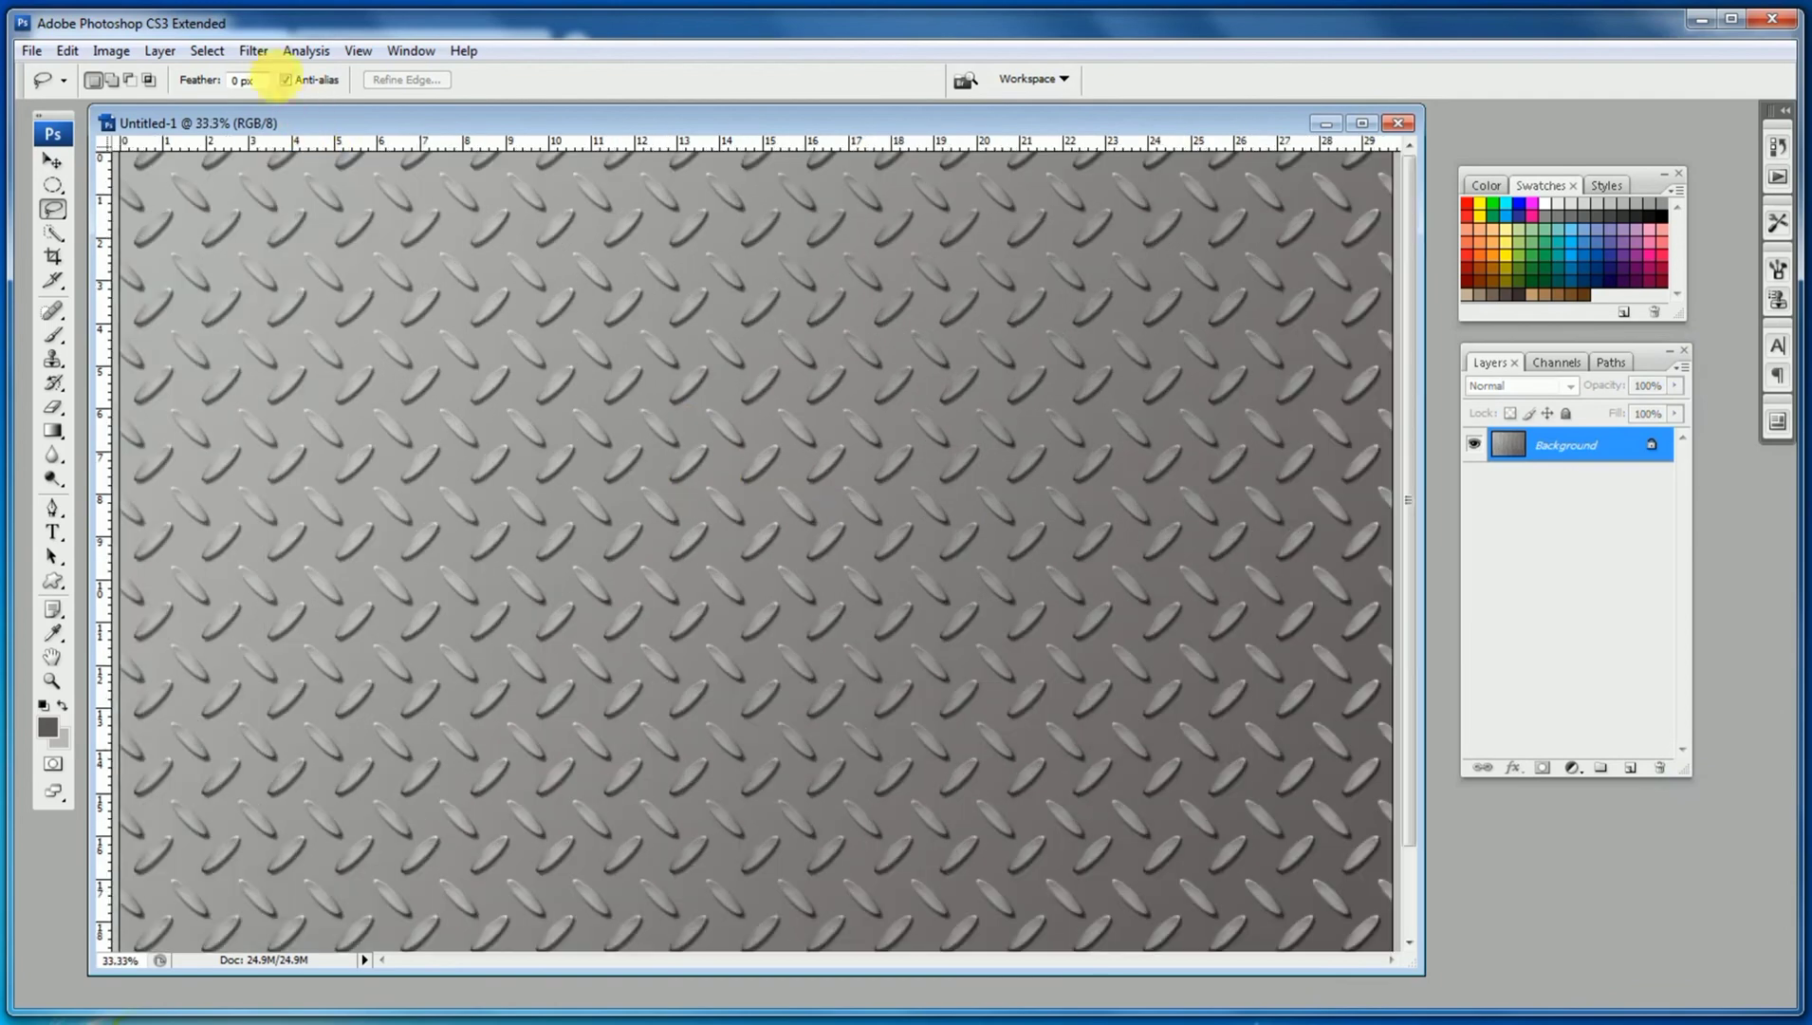
Step: Apply a Gaussian Blur with a radius of 1.9 pixels to the flattened texture
click(253, 50)
mouse_move(317, 270)
click(559, 351)
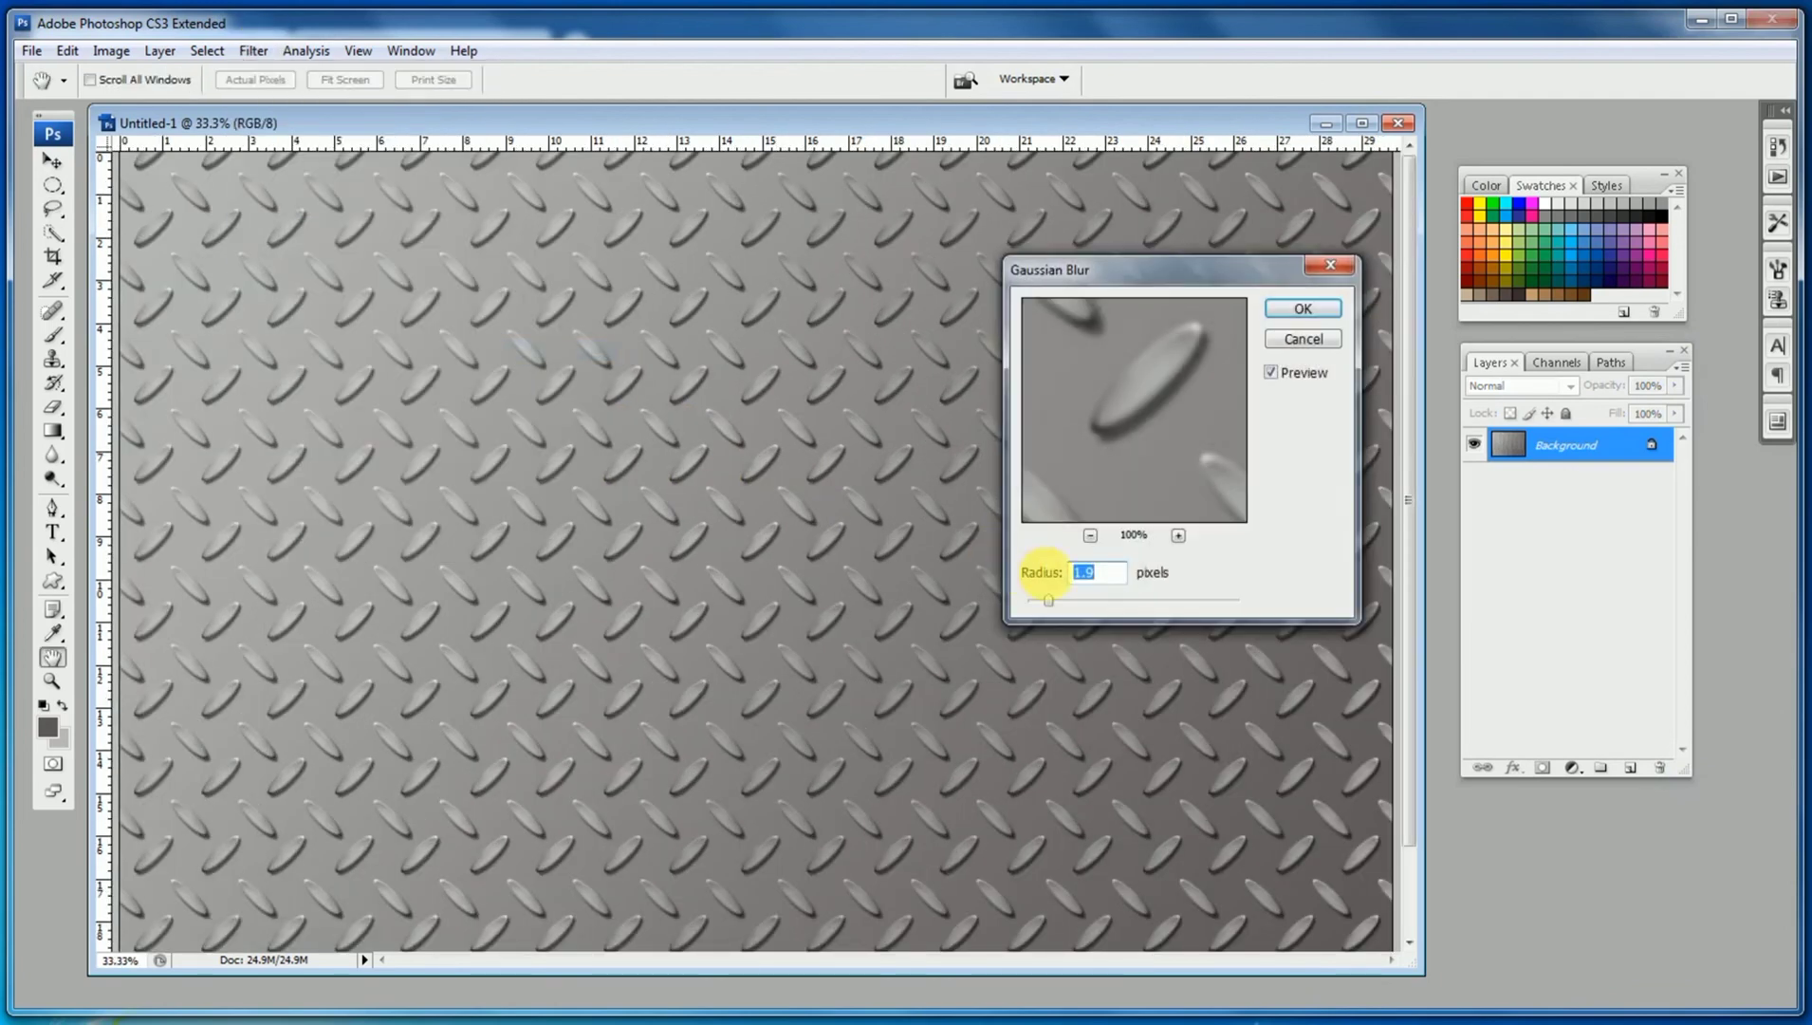
click(1301, 311)
Step: Inspect the blurred texture and compare it with the plate reference photos in the Google image results in Chrome
alt+click(809, 474)
alt+click(818, 476)
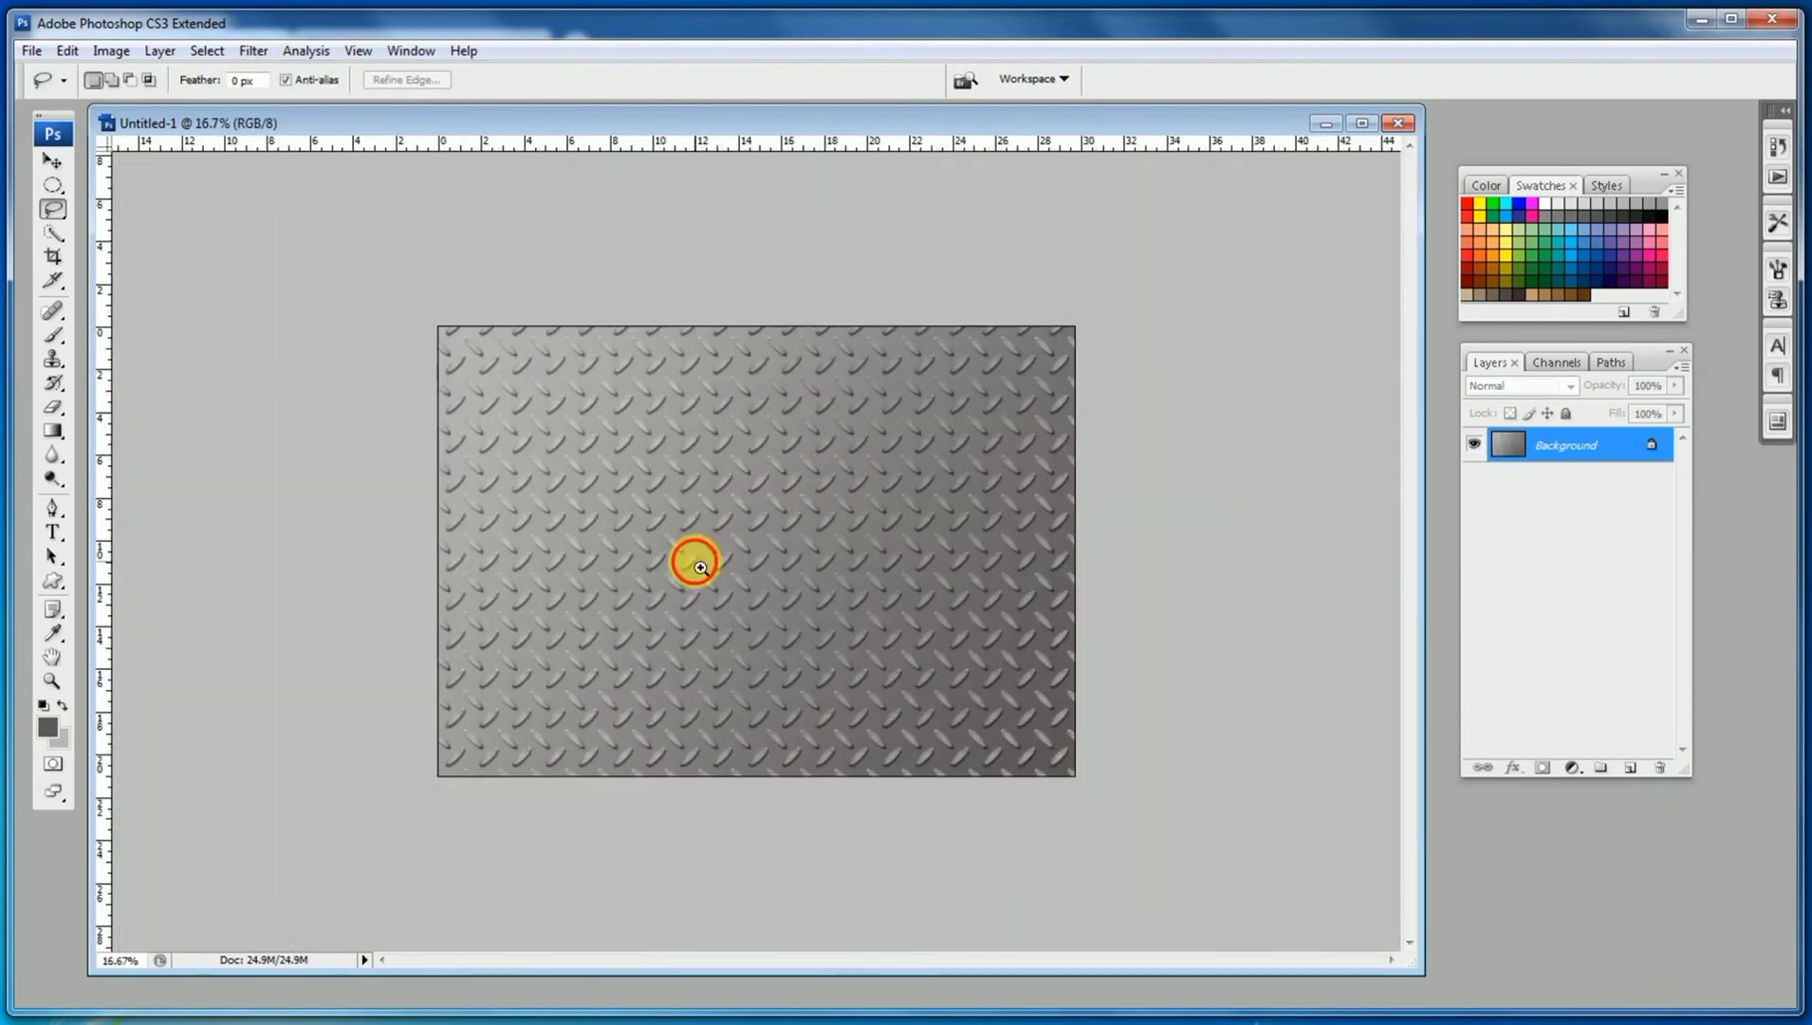
ctrl+click(699, 566)
ctrl+click(703, 578)
alt+click(699, 541)
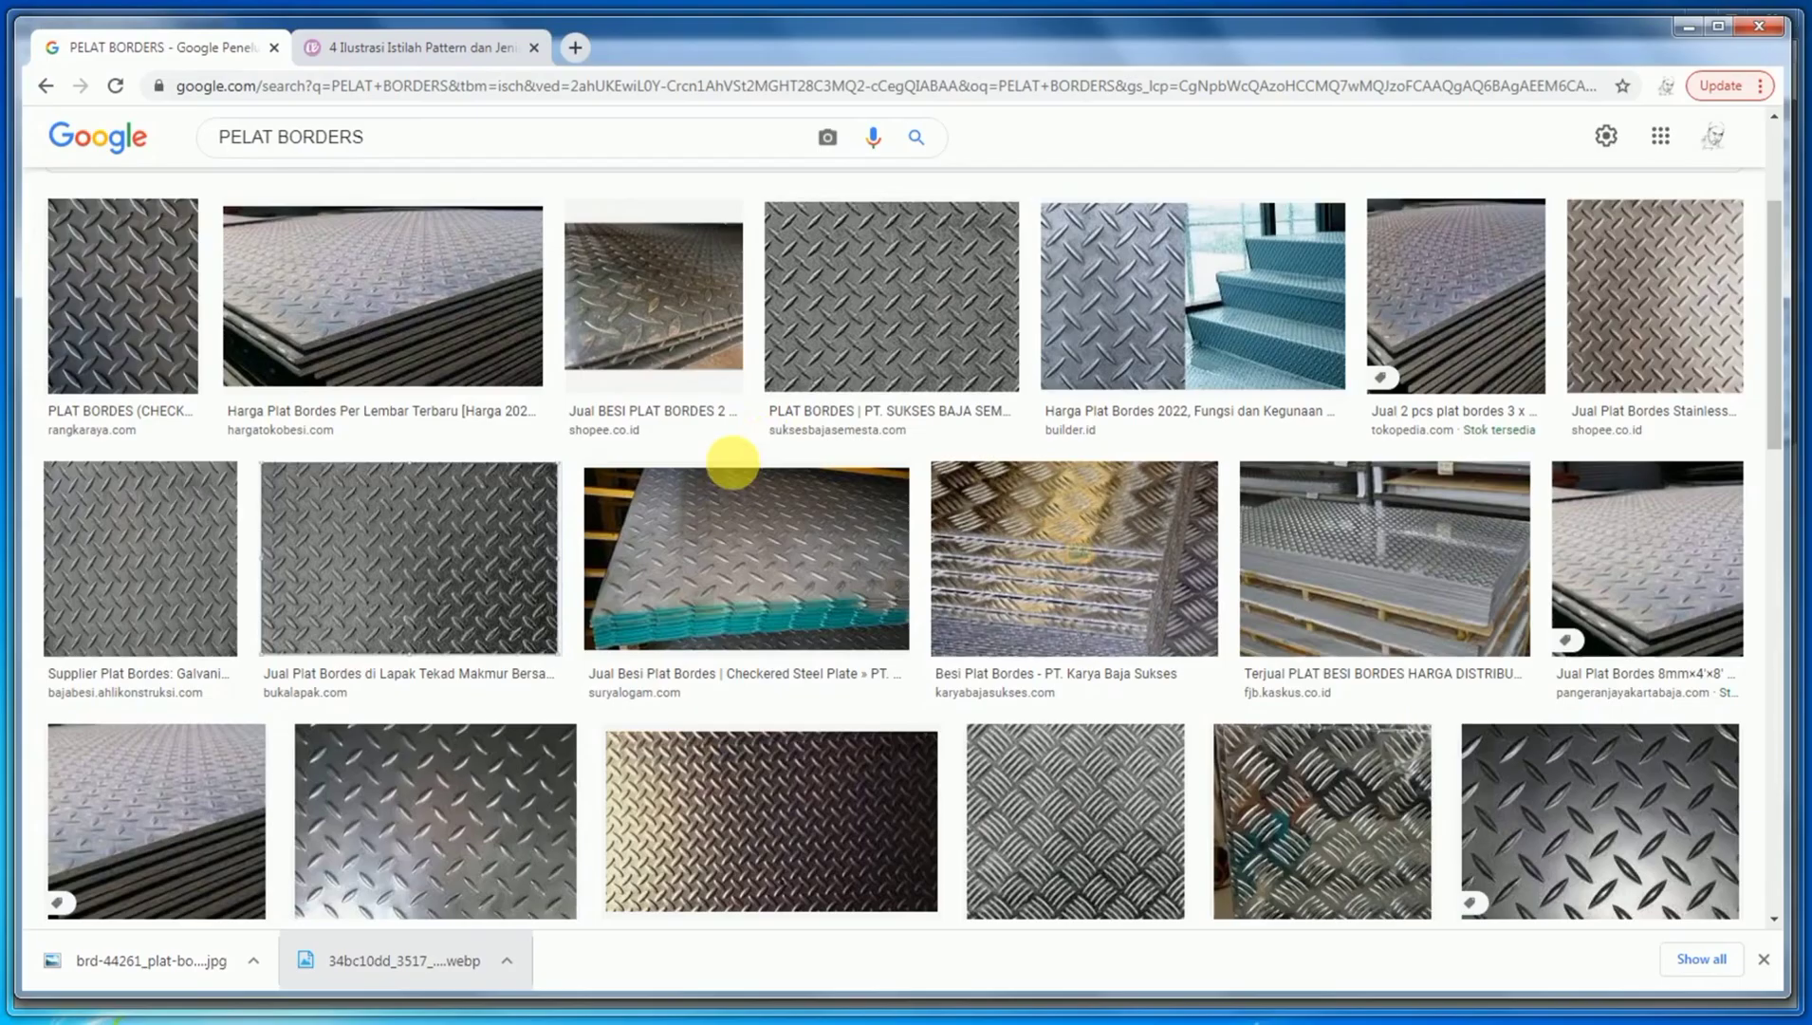
scroll(745, 598, down, 6)
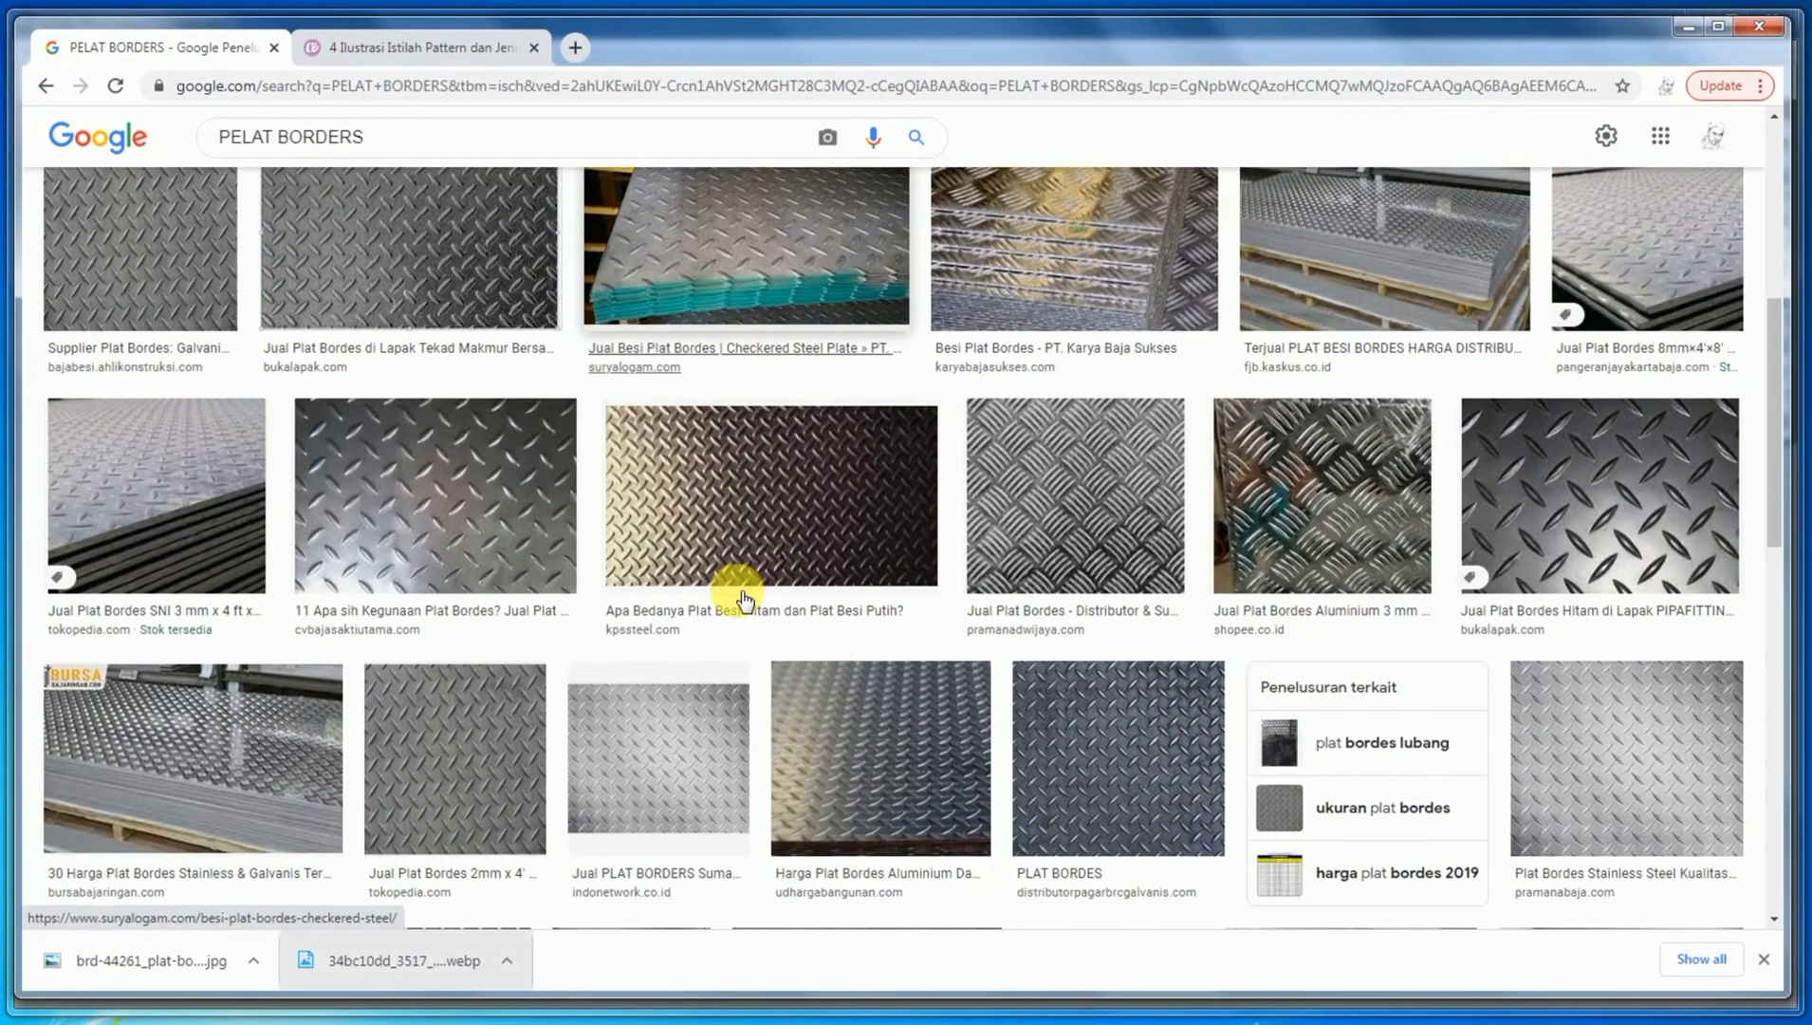
scroll(745, 598, down, 6)
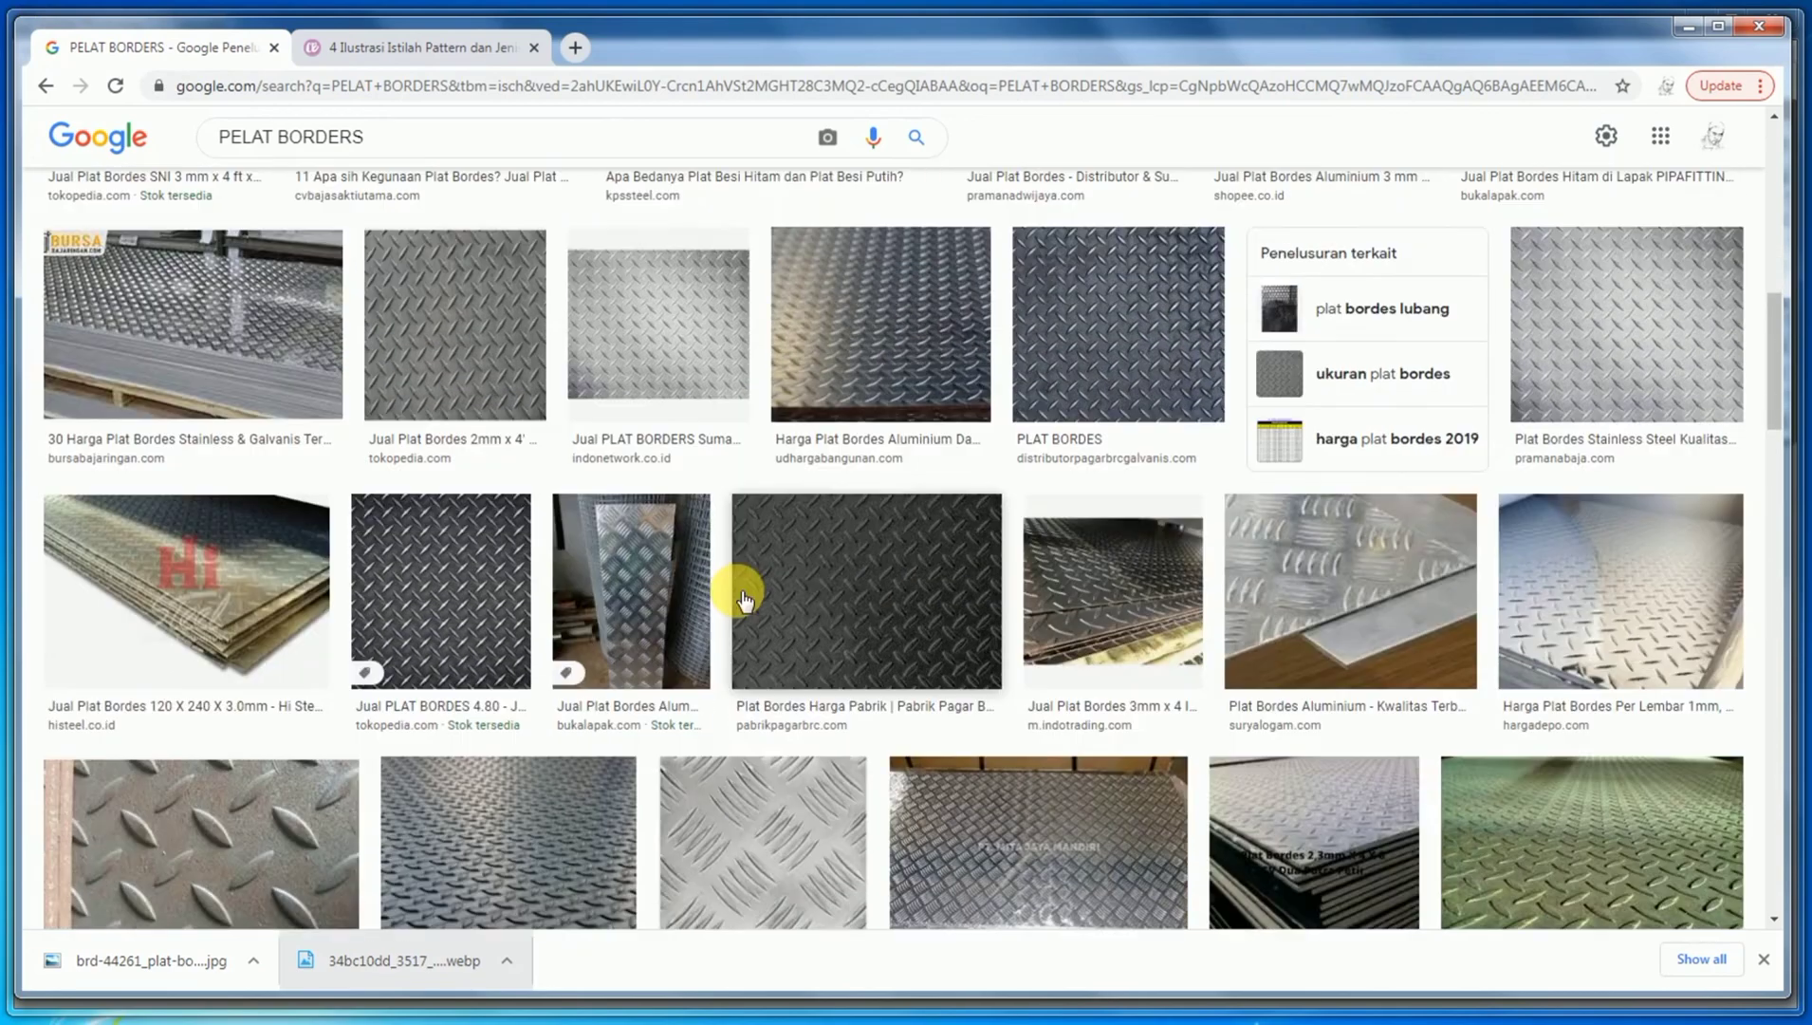
scroll(745, 598, down, 1)
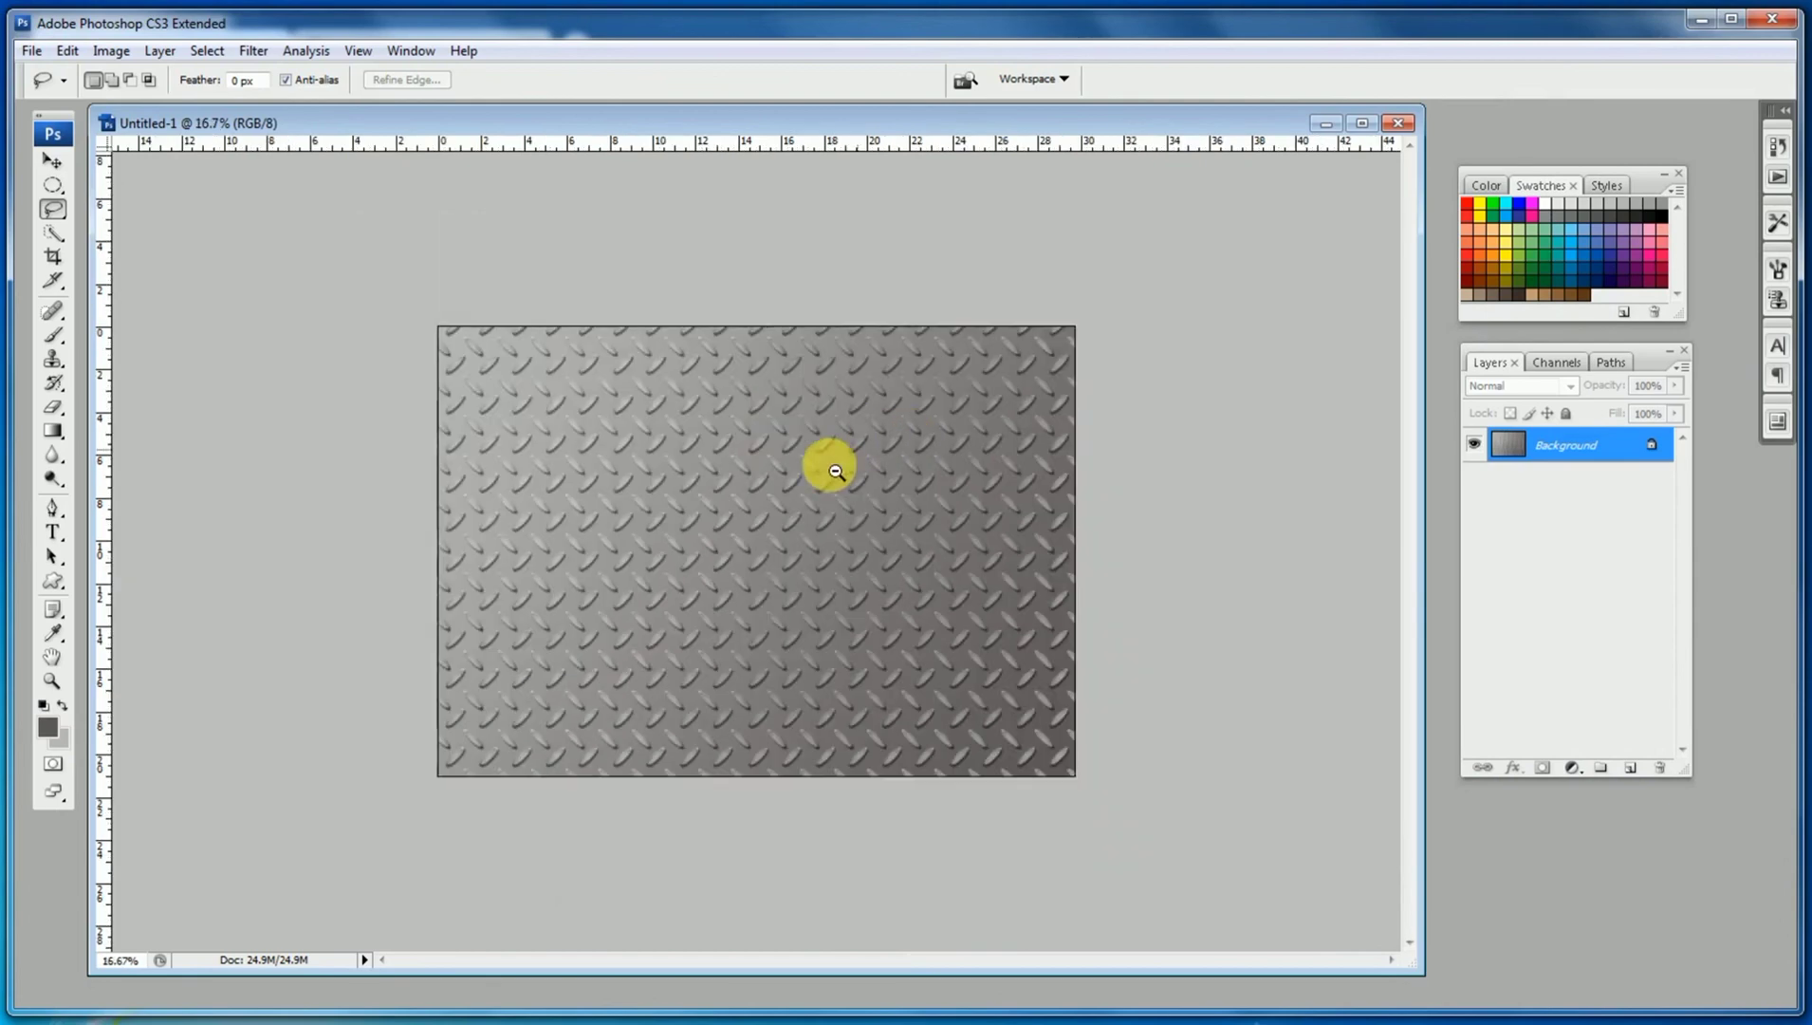
Step: Back in Photoshop, apply a Brightness/Contrast adjustment of +12 brightness and +53 contrast to the texture
click(111, 50)
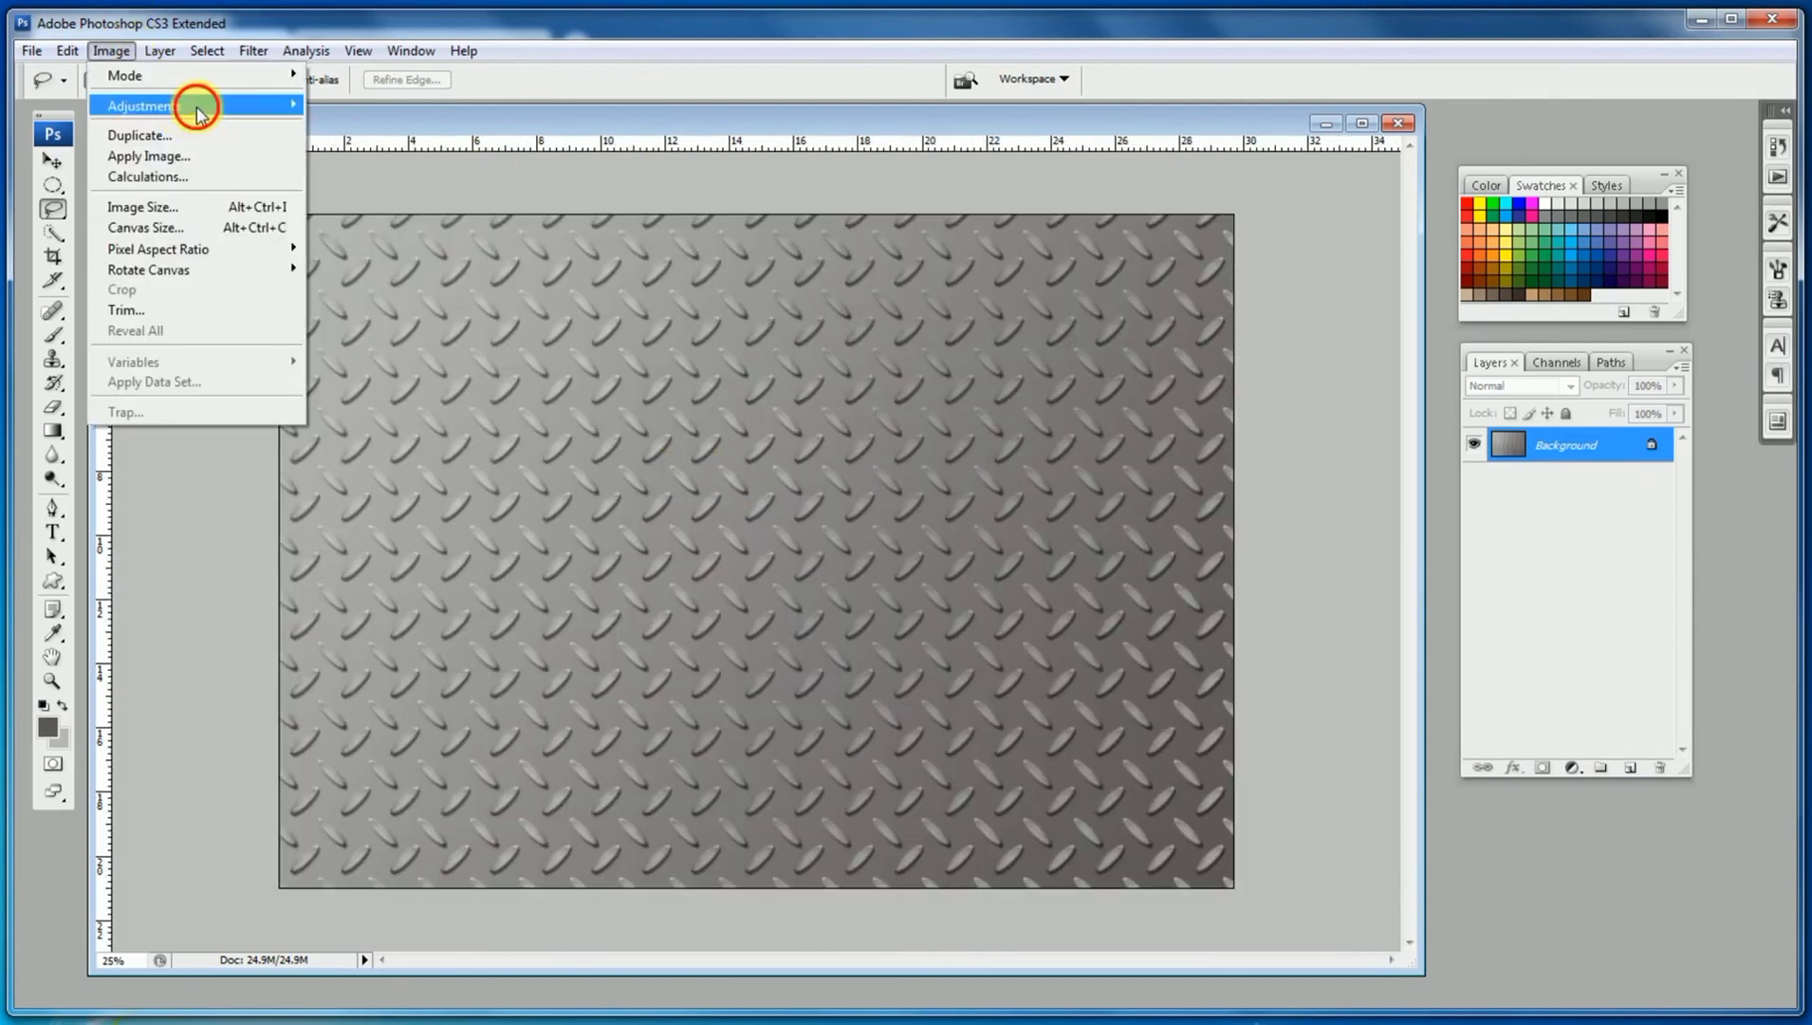
mouse_move(197, 107)
click(404, 228)
mouse_move(839, 368)
mouse_down()
mouse_move(857, 371)
mouse_move(788, 368)
mouse_move(827, 370)
mouse_up()
drag(839, 430, 897, 435)
drag(827, 370, 847, 370)
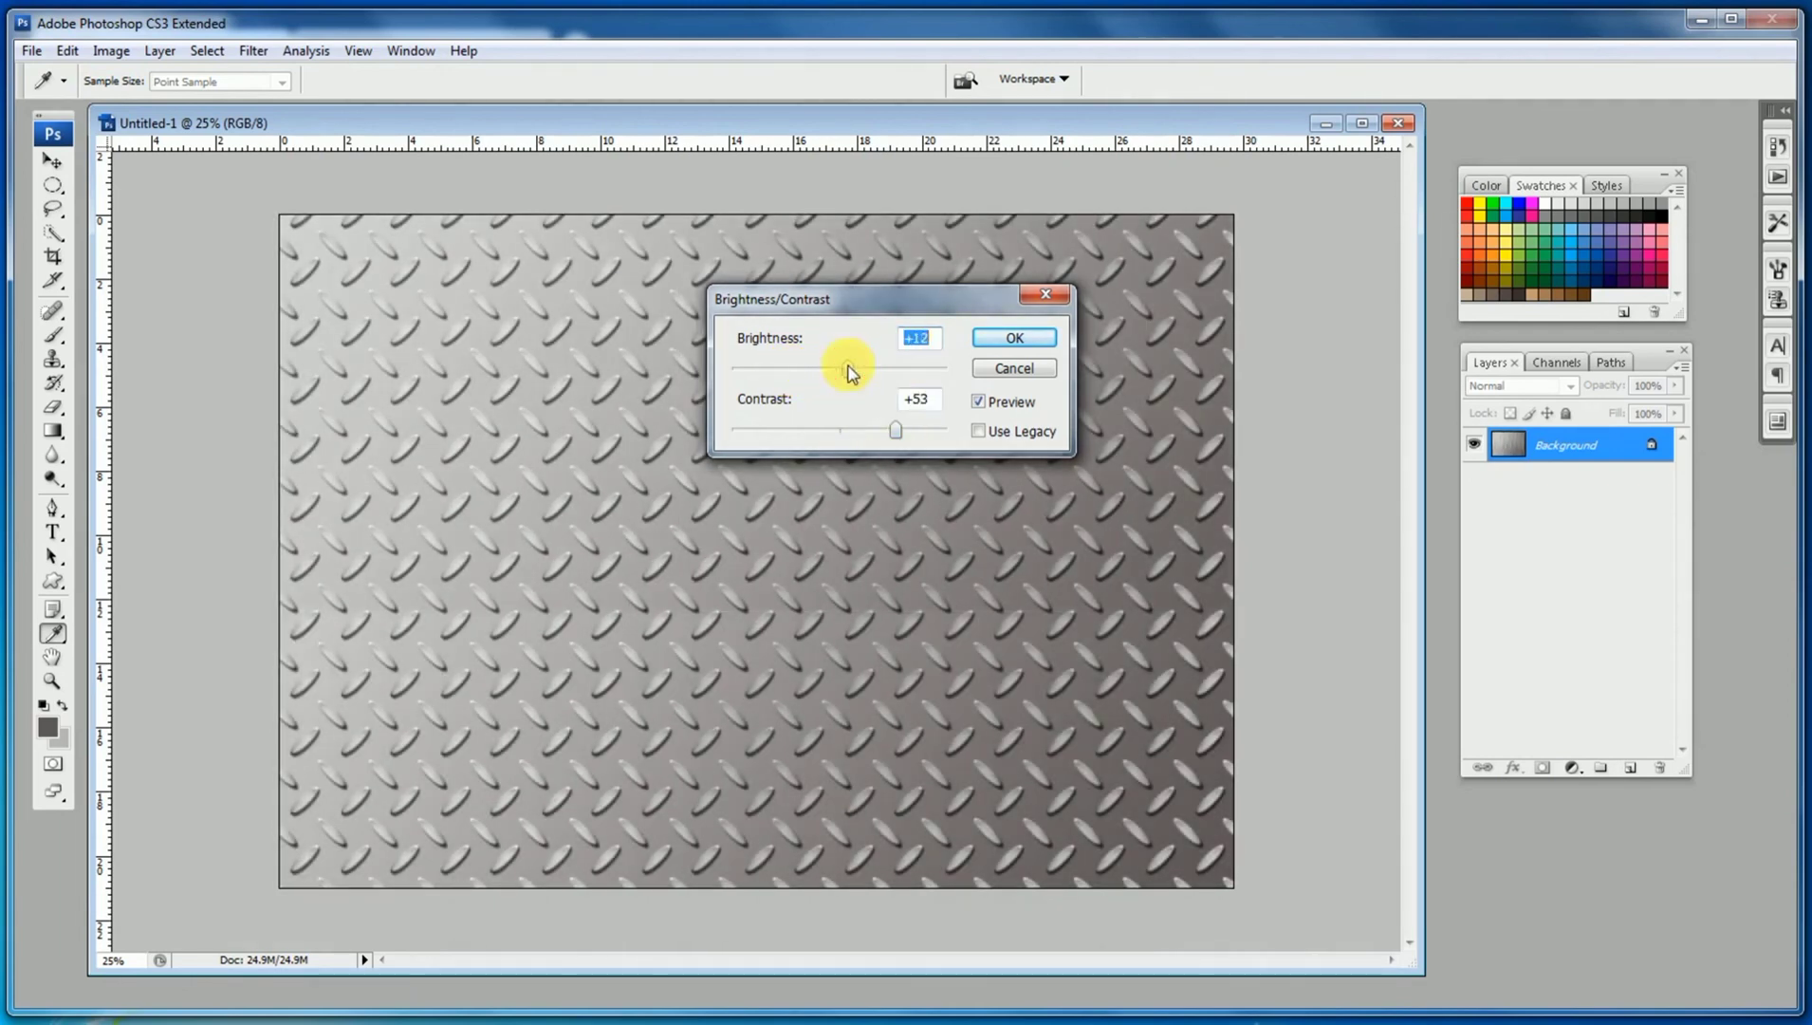
click(1006, 339)
key(l)
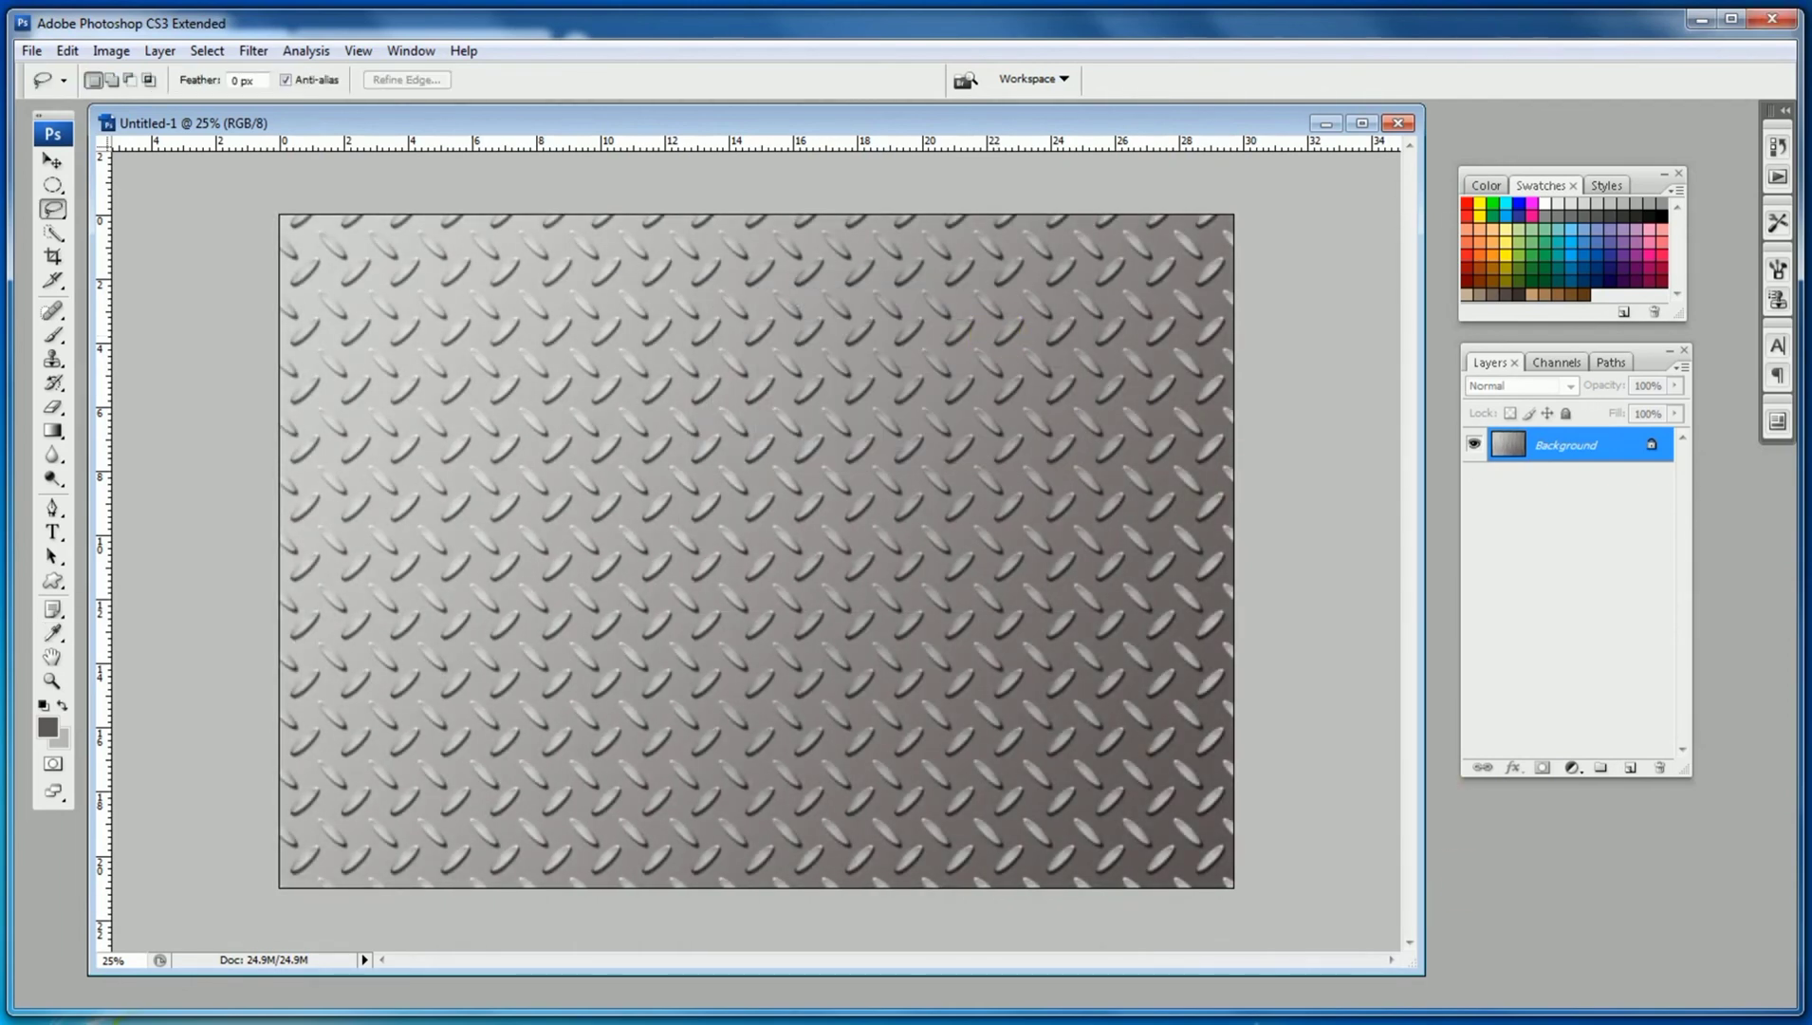